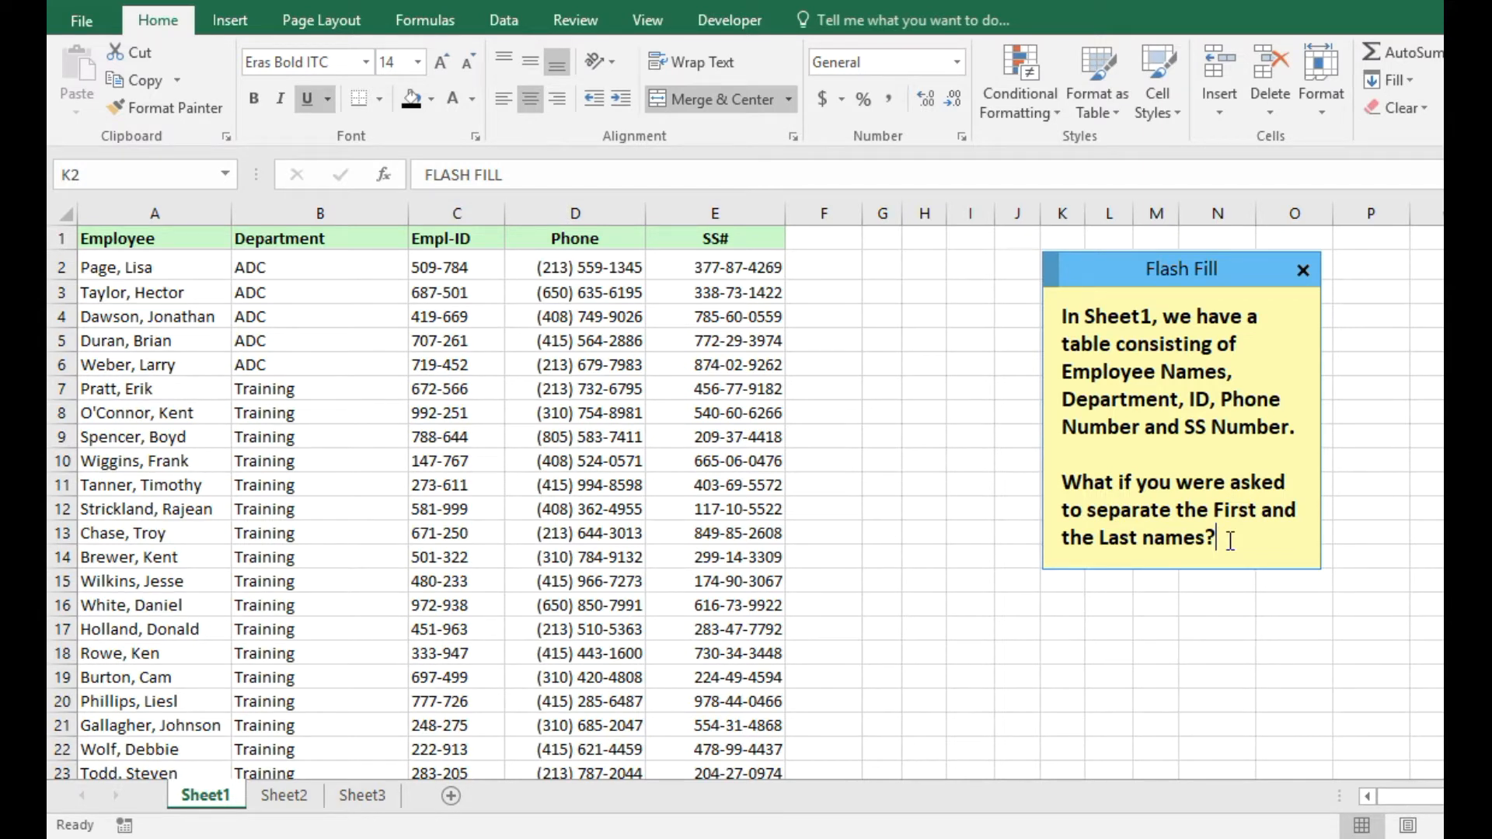
Paste the line 'So let's add the column labels first.' into the Flash Fill note.
type("So let's add the column labels first.")
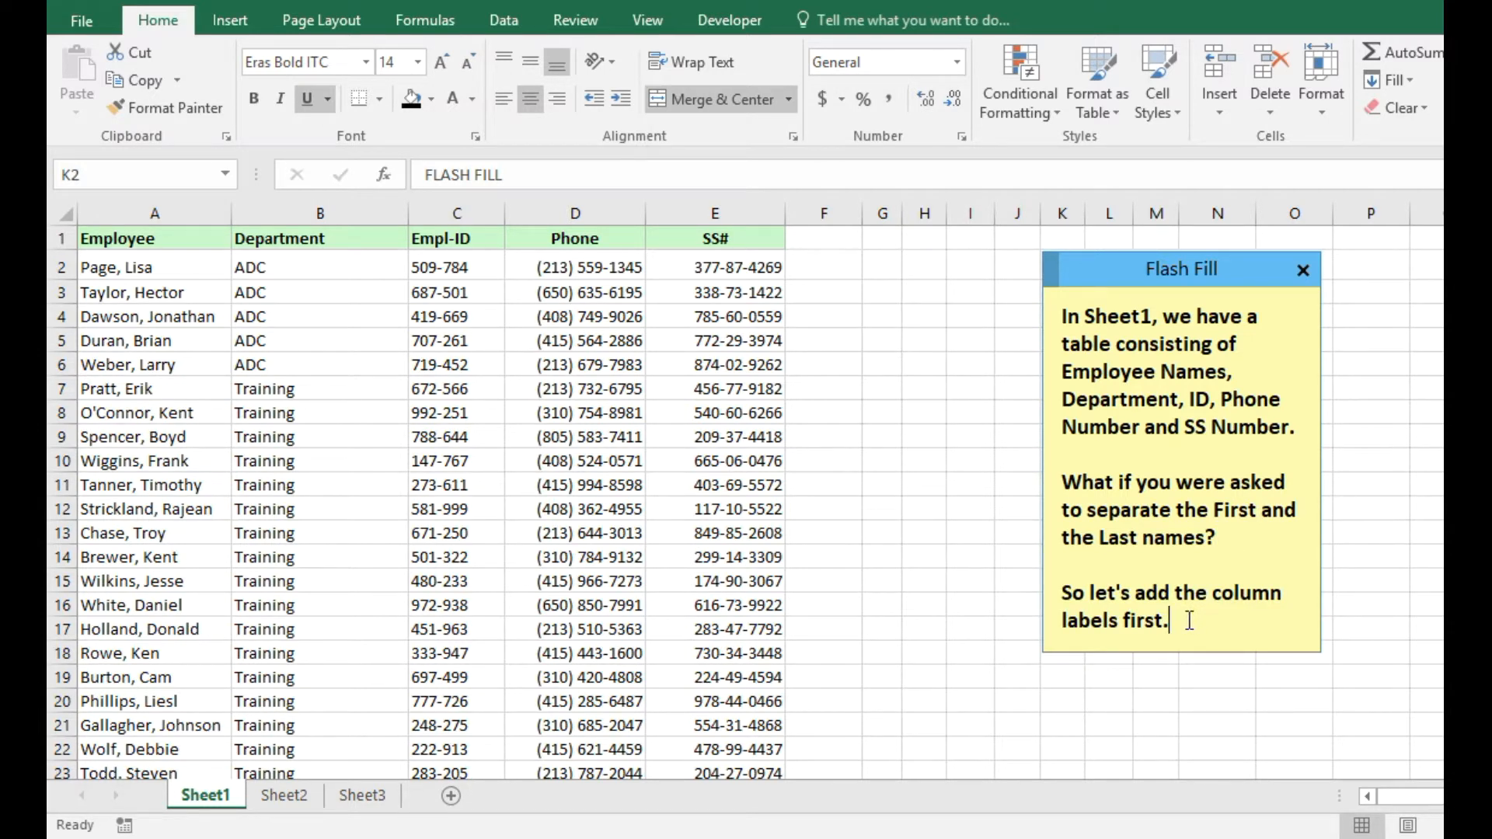
Enter the headers 'First' in F1 and 'Last' in G1.
left_click(823, 236)
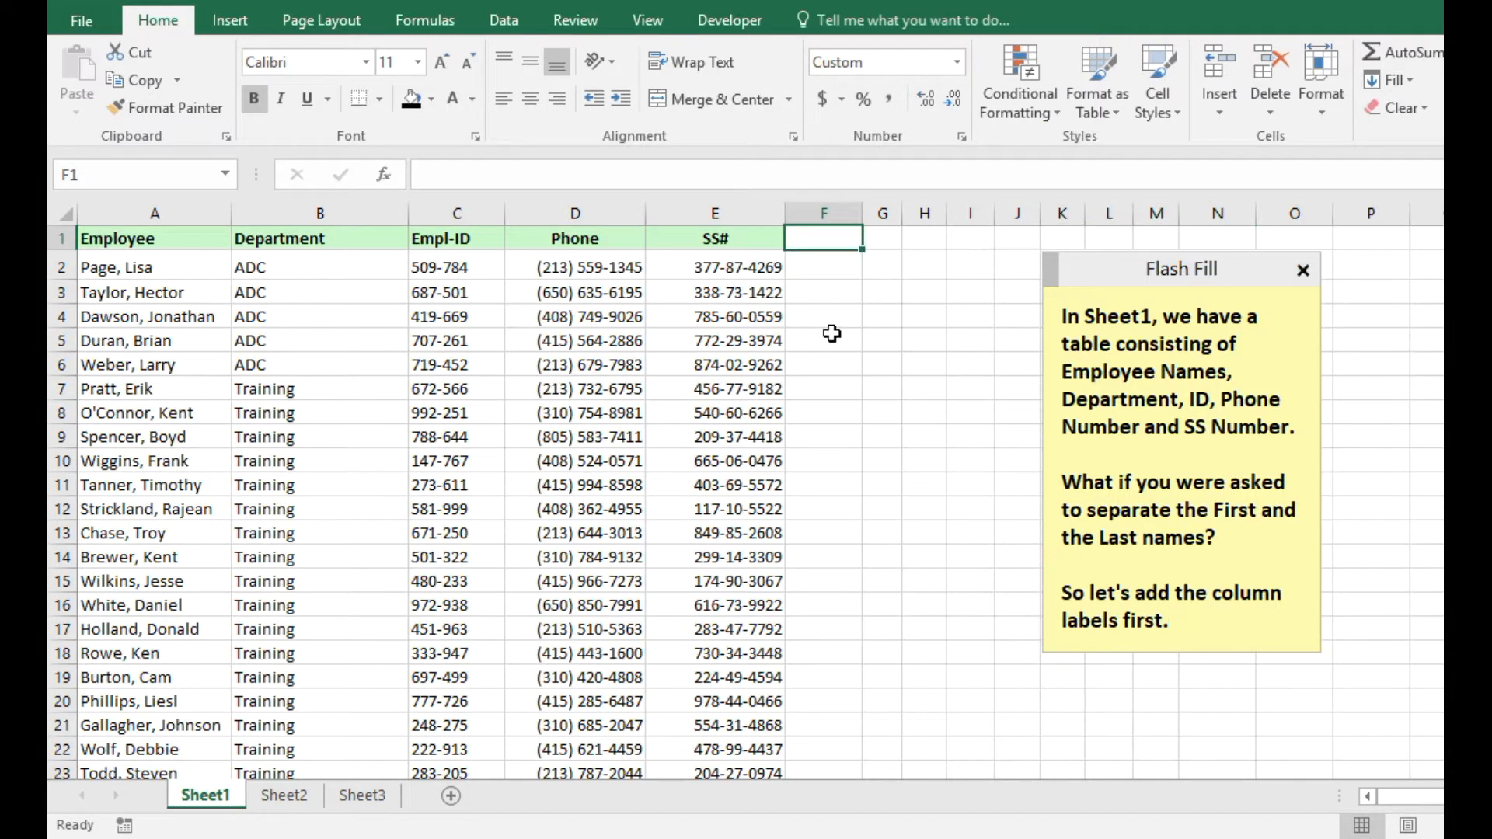
type("First")
key("Tab")
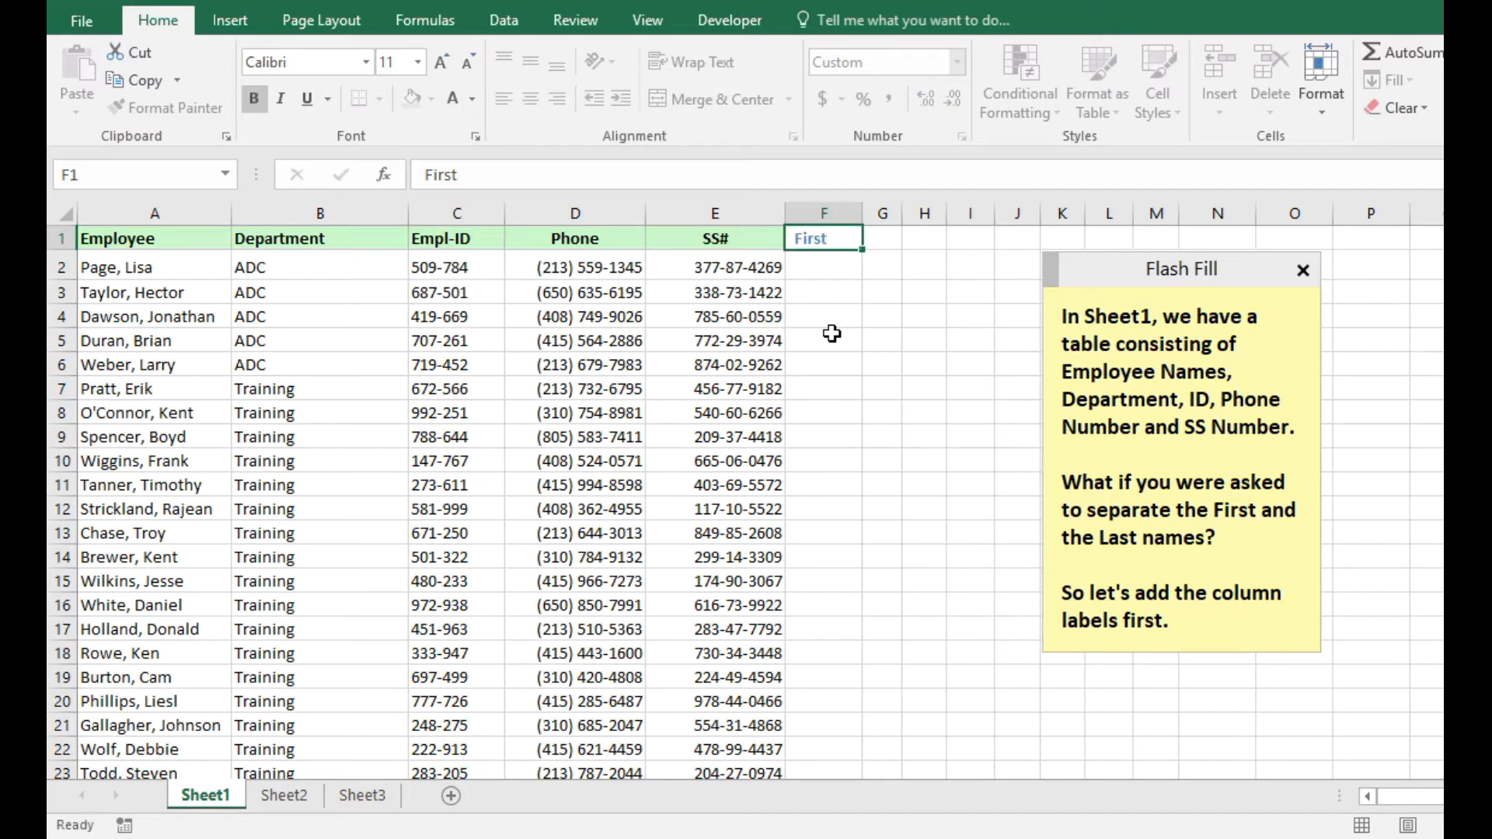
type("Last")
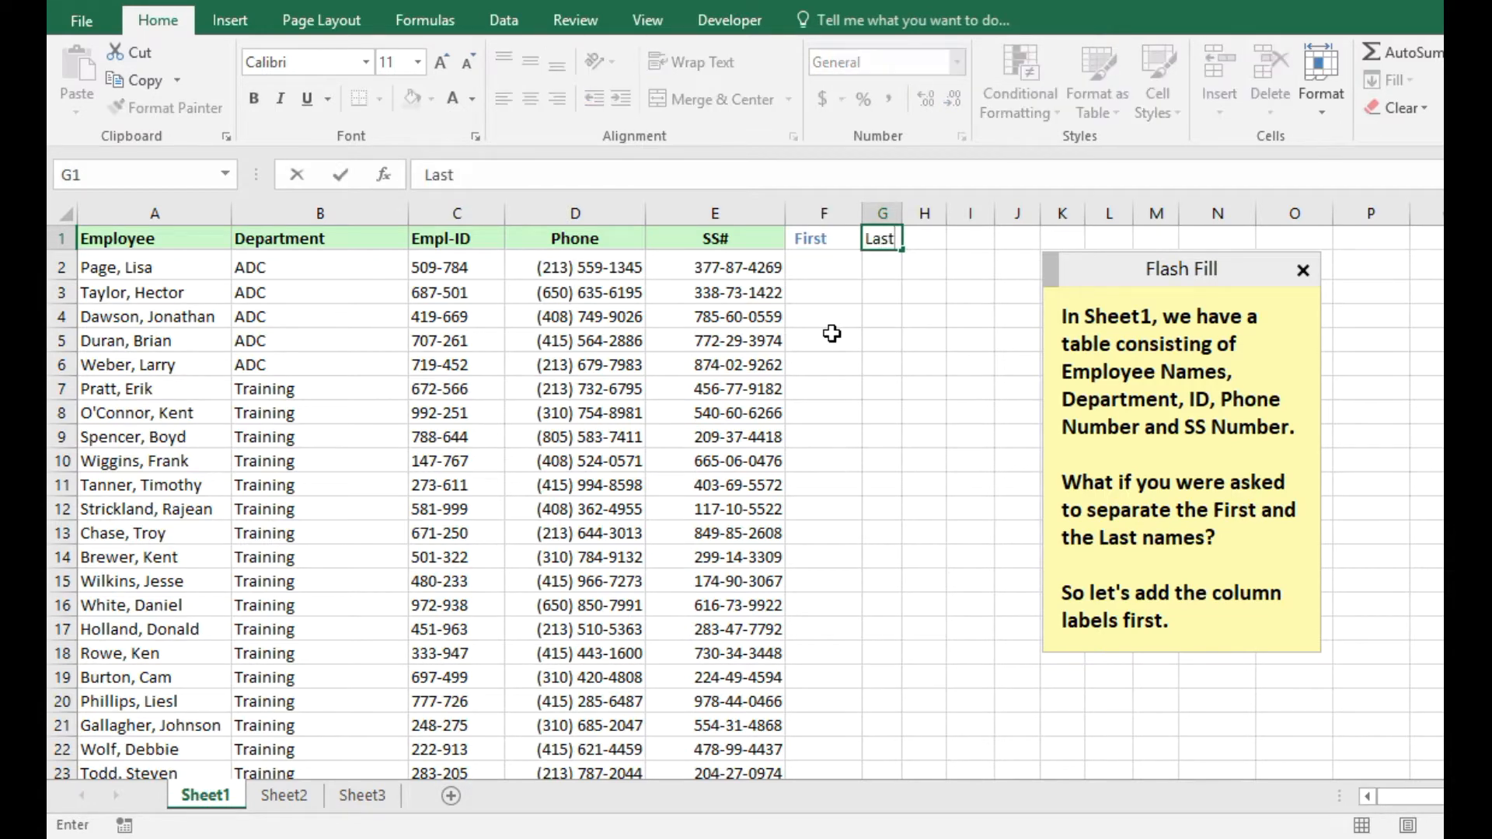
key("Return")
Copy the green bold A1 header style onto F1:G1, centre columns F:G, and extend the note.
left_click(174, 238)
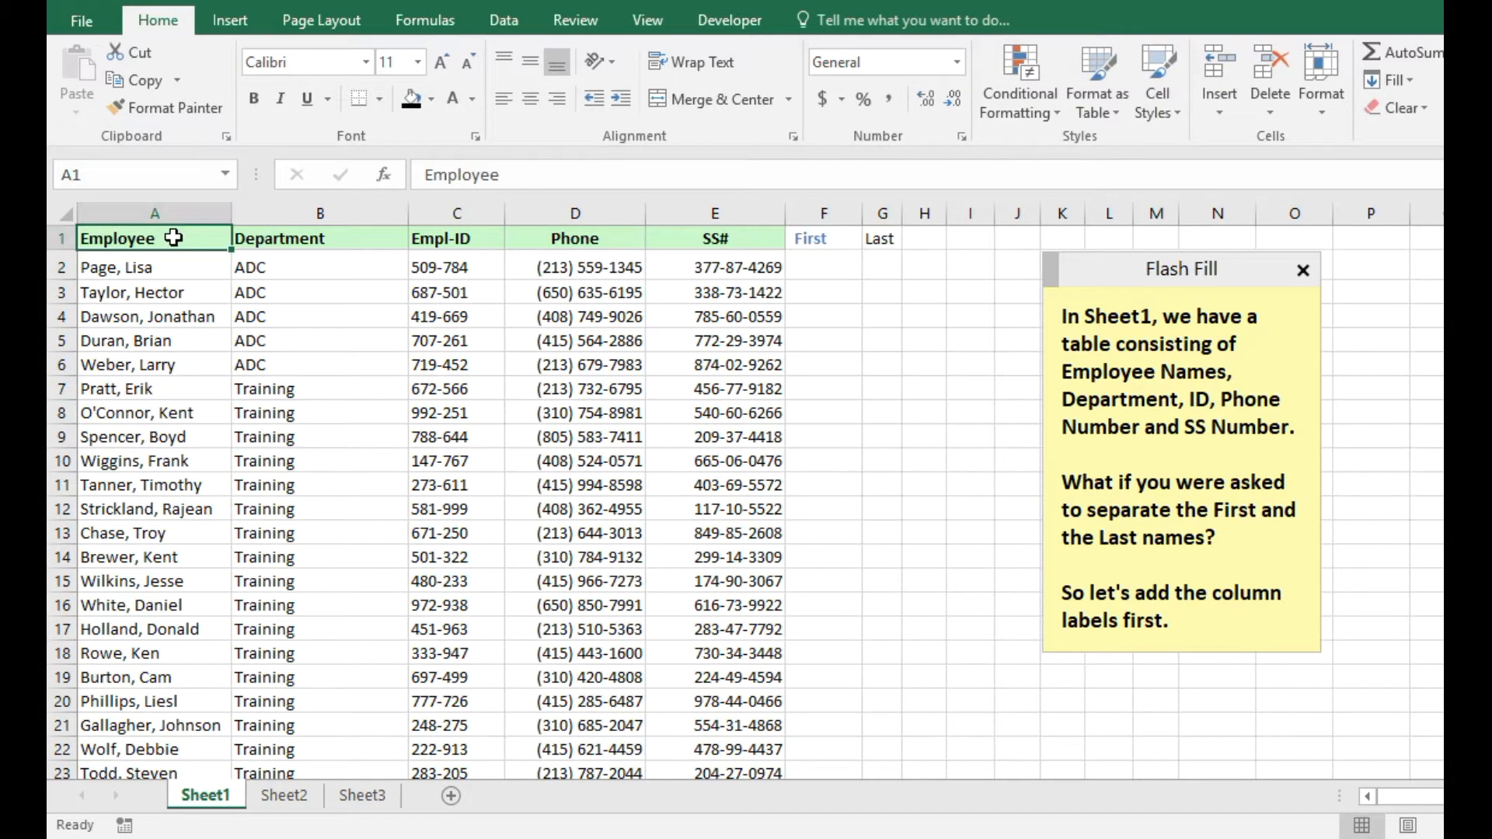
left_click(166, 99)
mouse_move(824, 238)
left_mouse_down()
mouse_move(882, 238)
mouse_move(832, 213)
mouse_move(987, 213)
left_mouse_up()
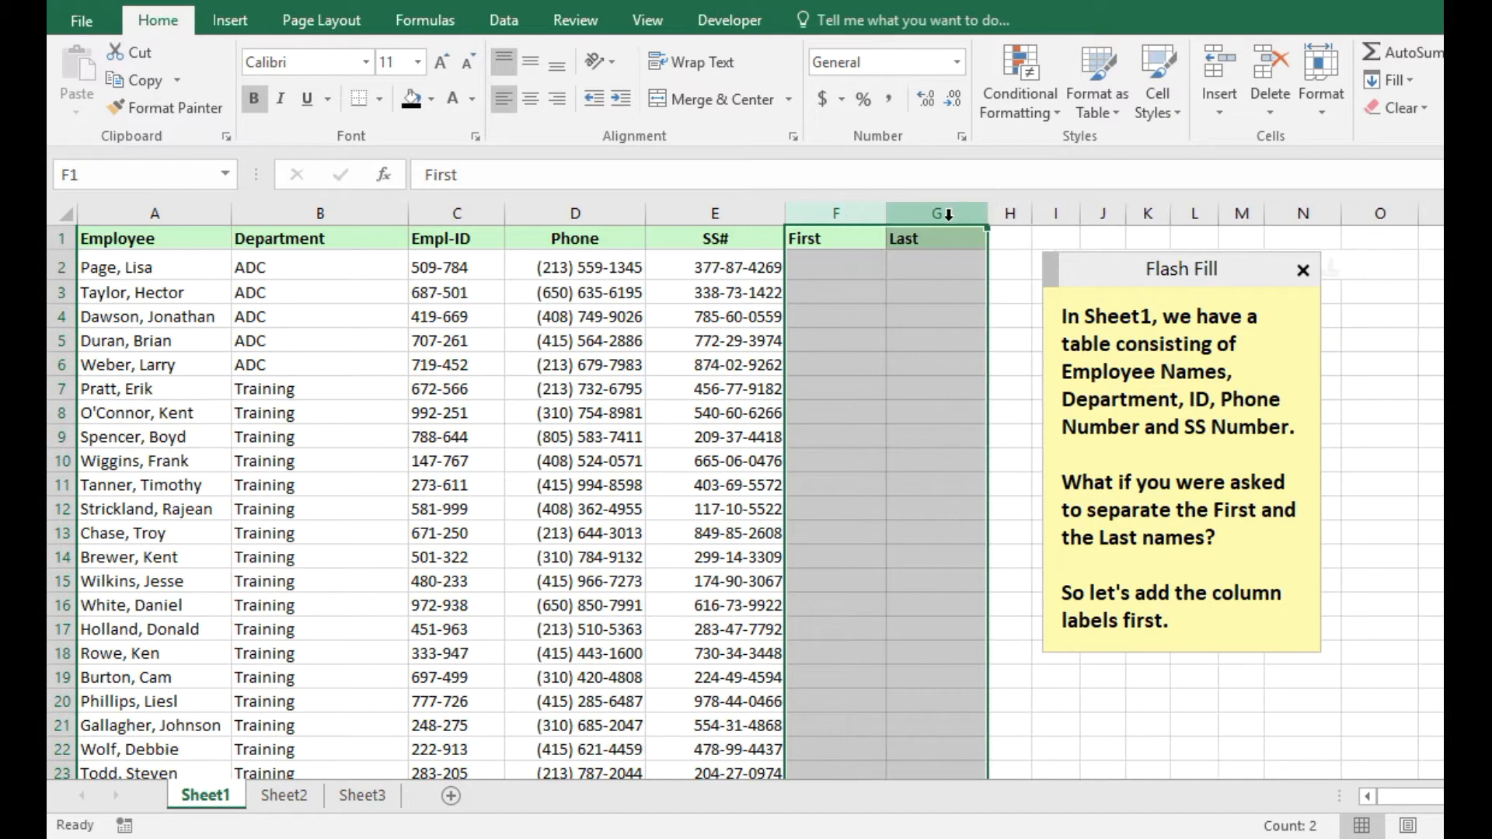
left_click(530, 99)
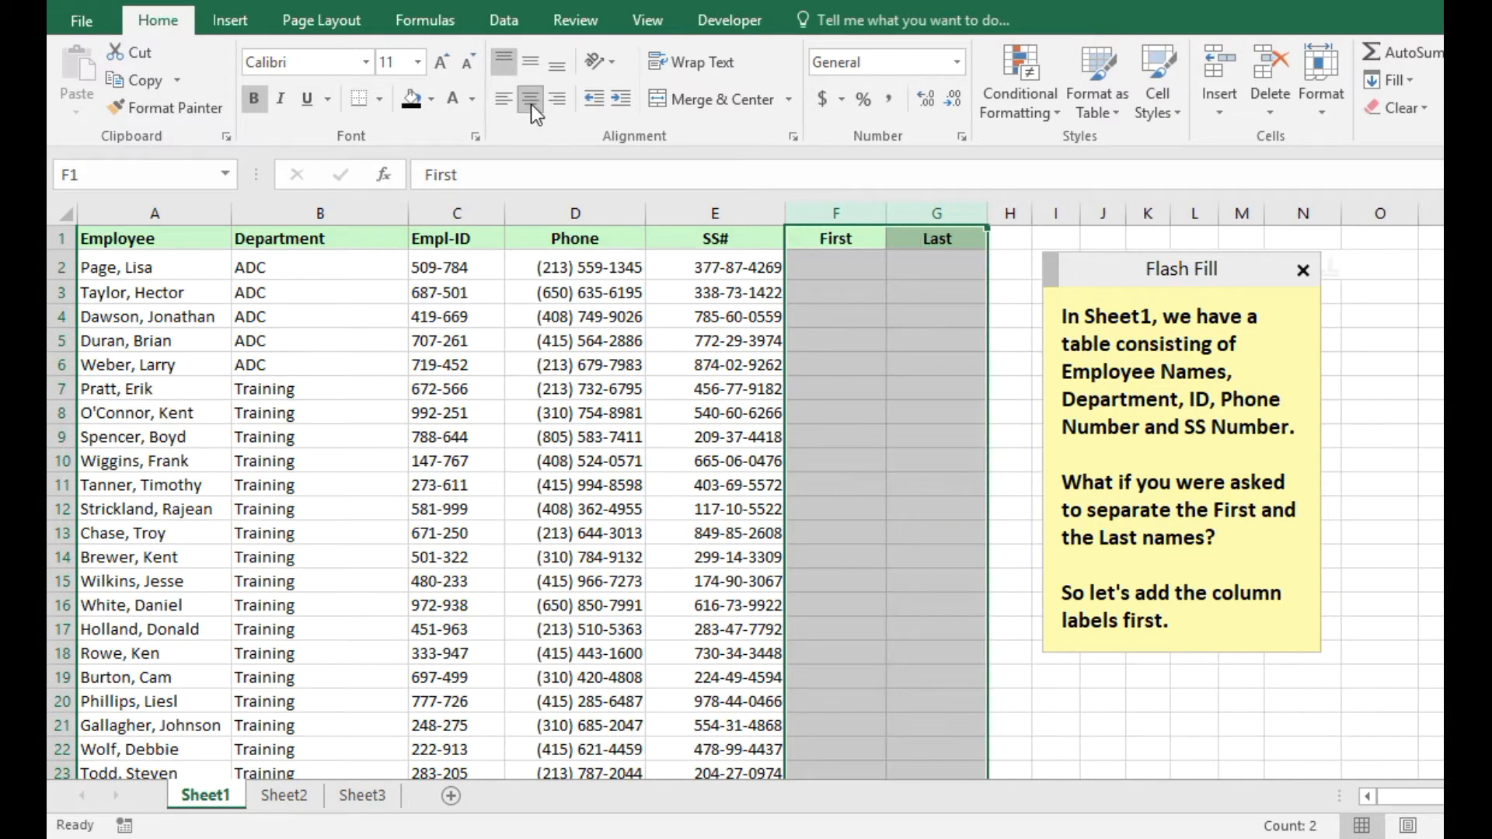
left_click(856, 270)
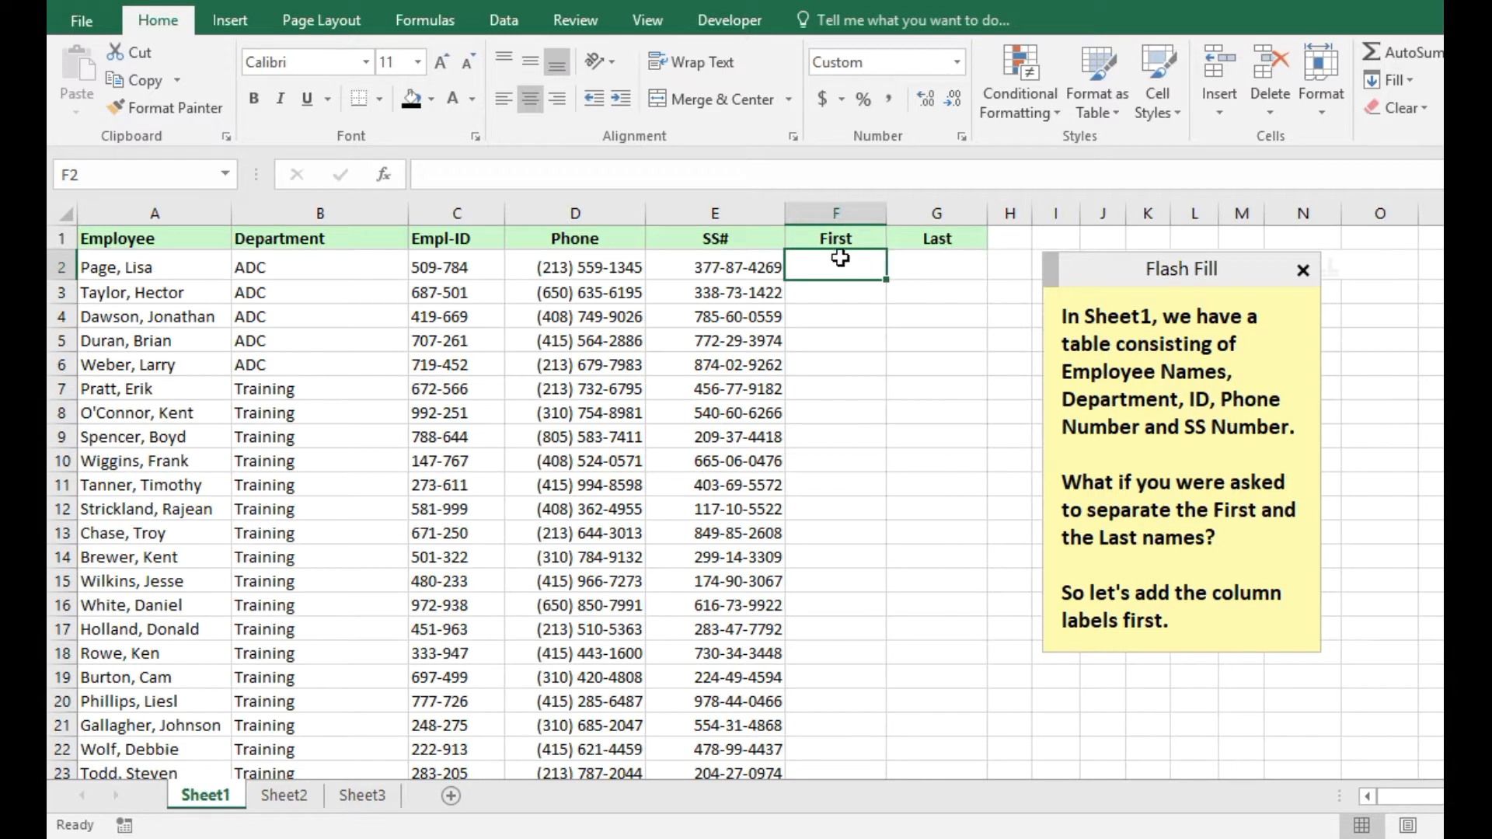
left_click(1217, 616)
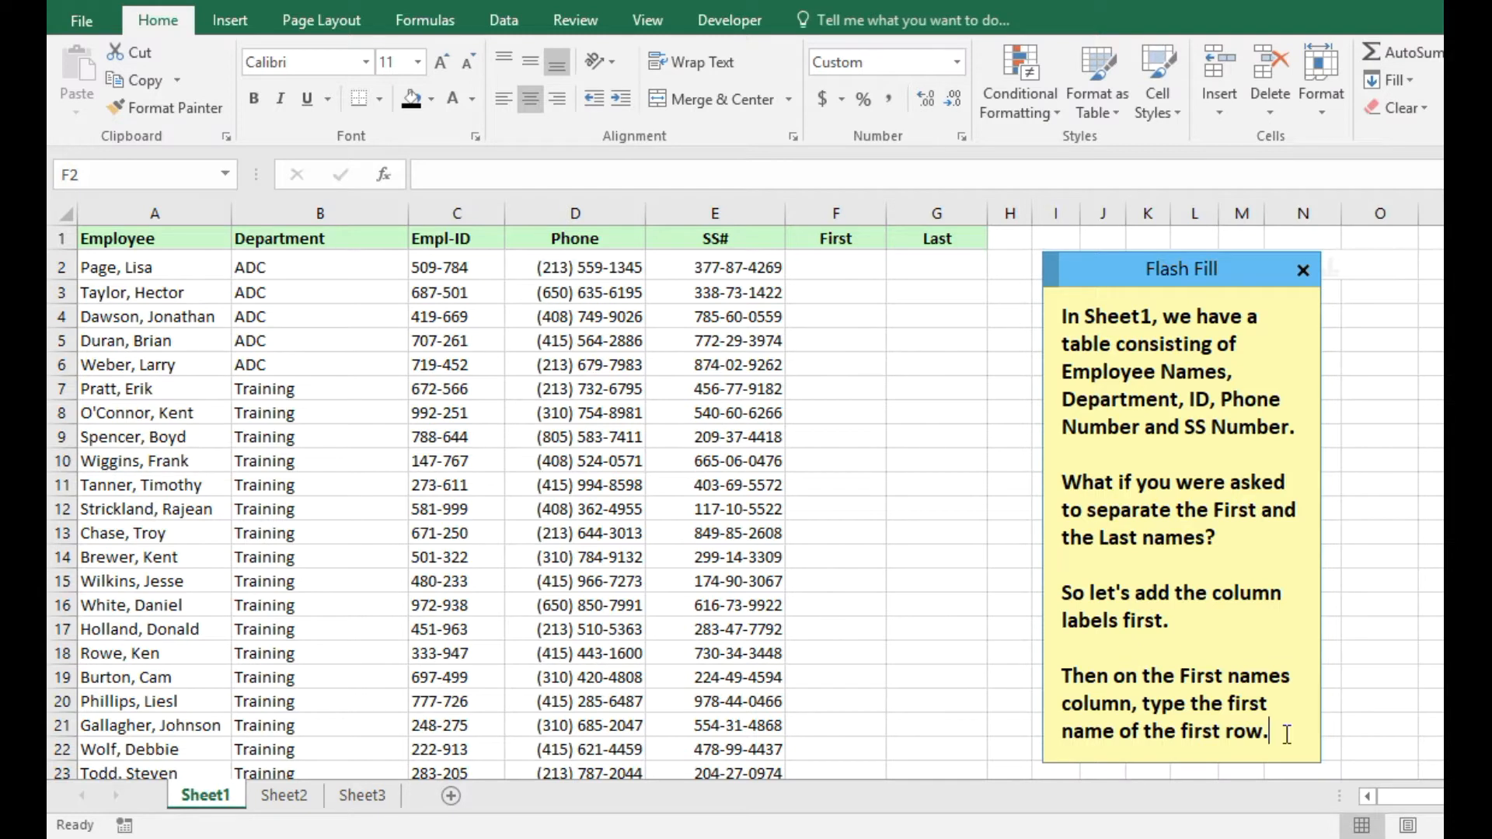
Type the first employee's first name in F2 as the example and update the note.
left_click(830, 267)
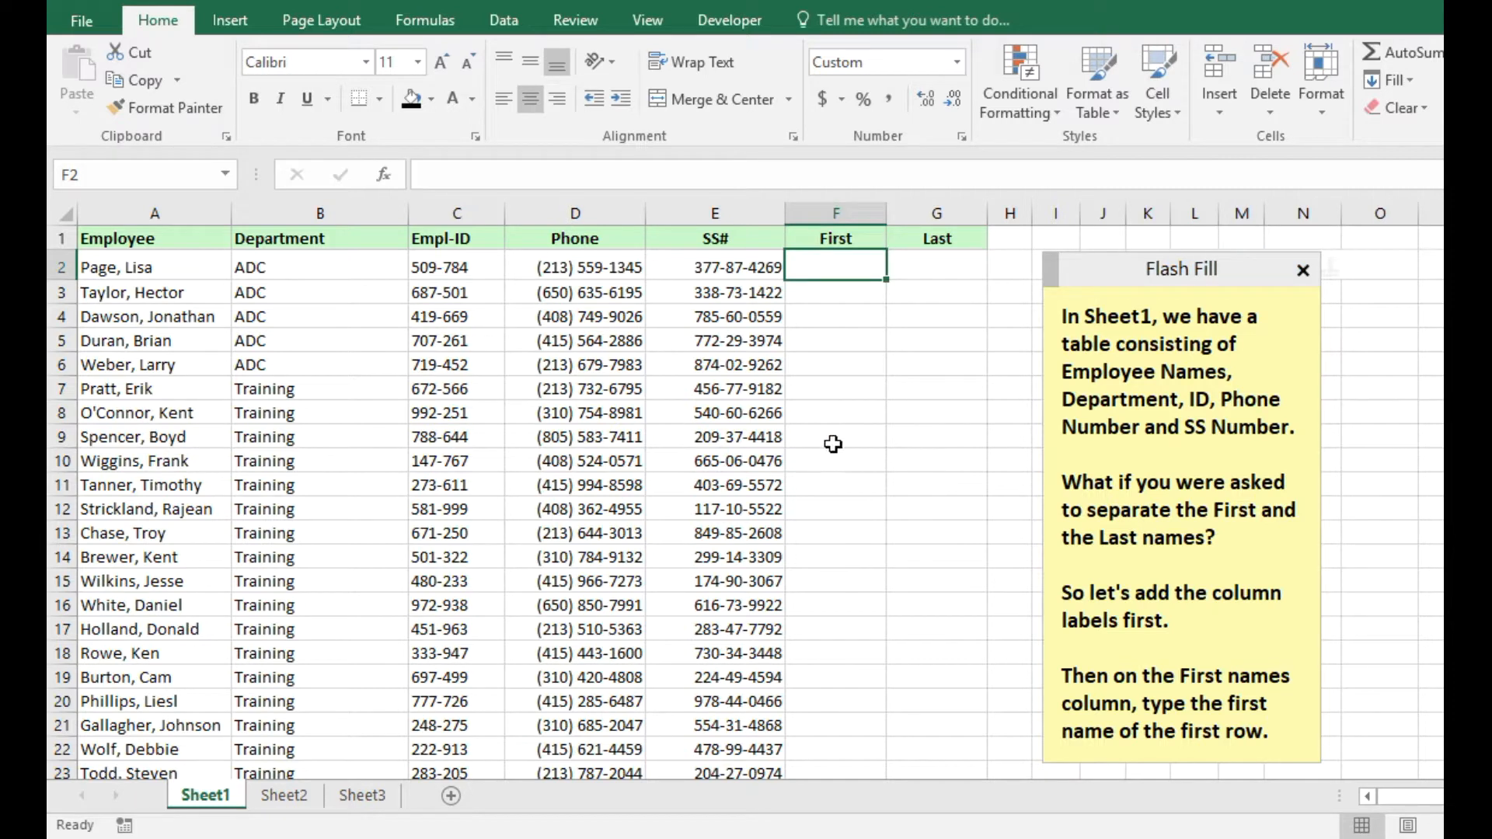
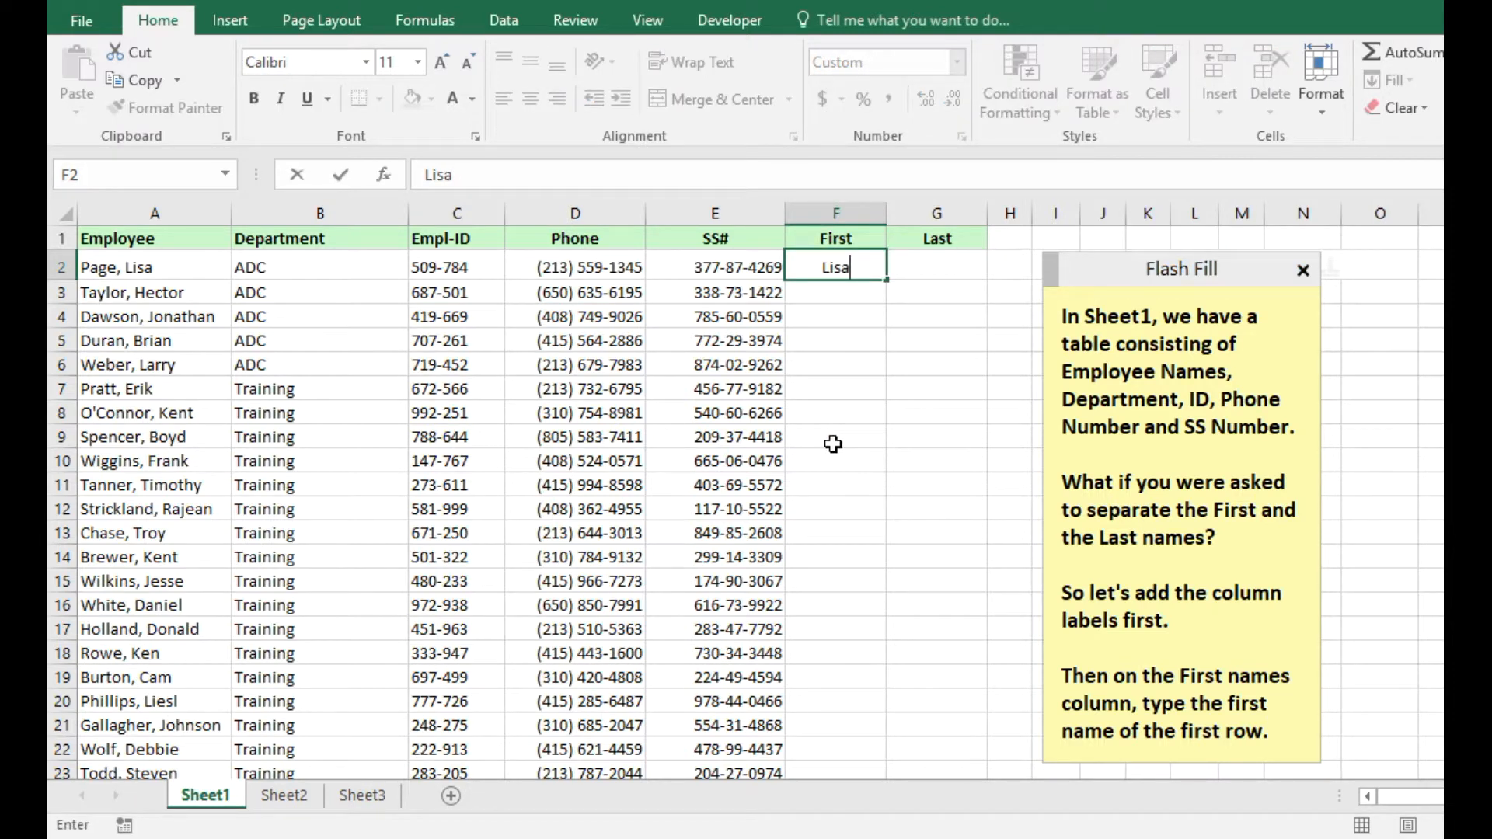
key("Return")
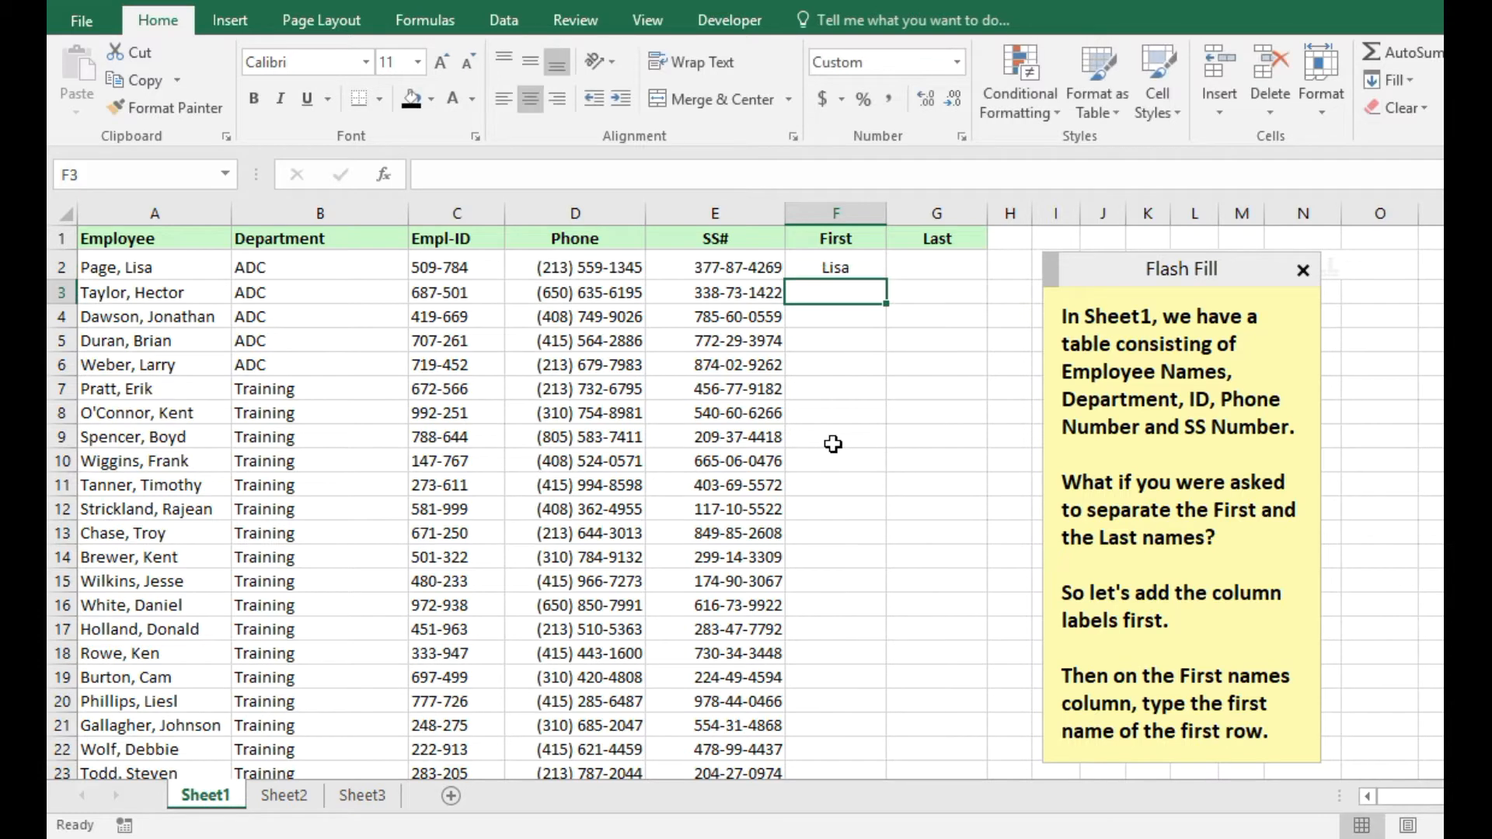
left_click(1269, 733)
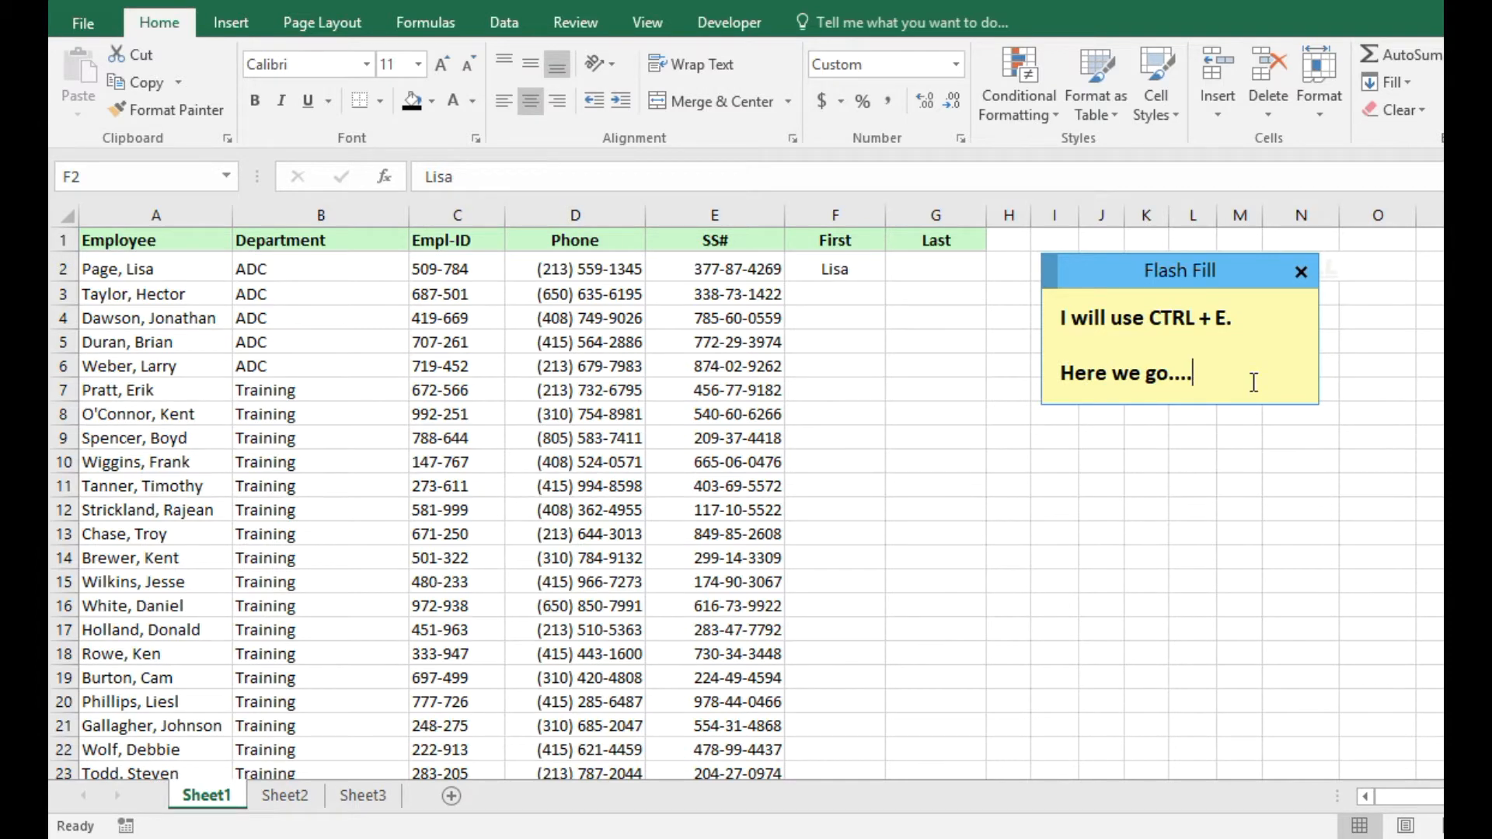
Flash Fill column F with first names from the F2 example and scroll through the results.
left_click(851, 270)
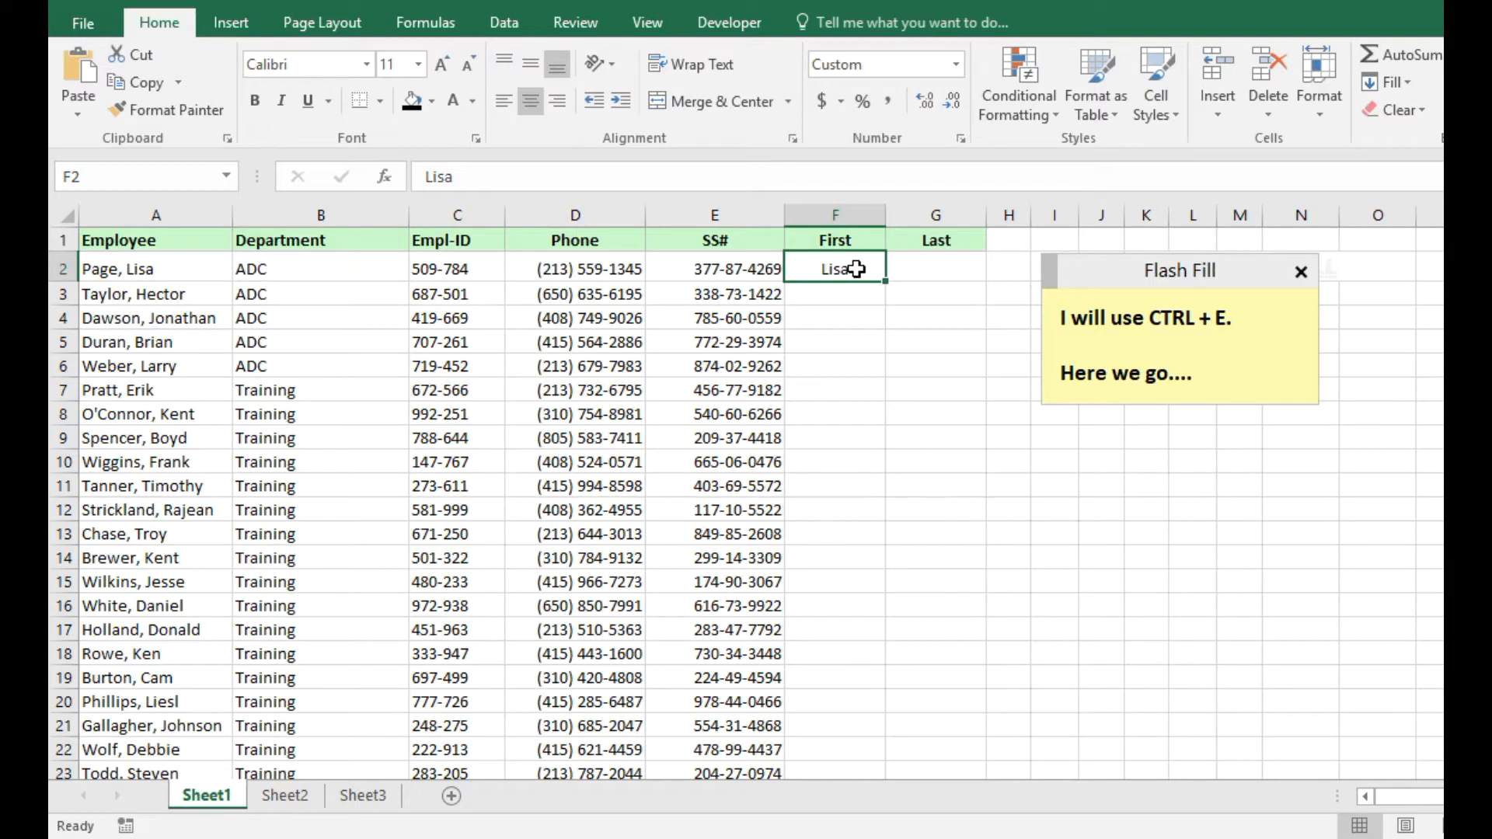
key("ctrl+e")
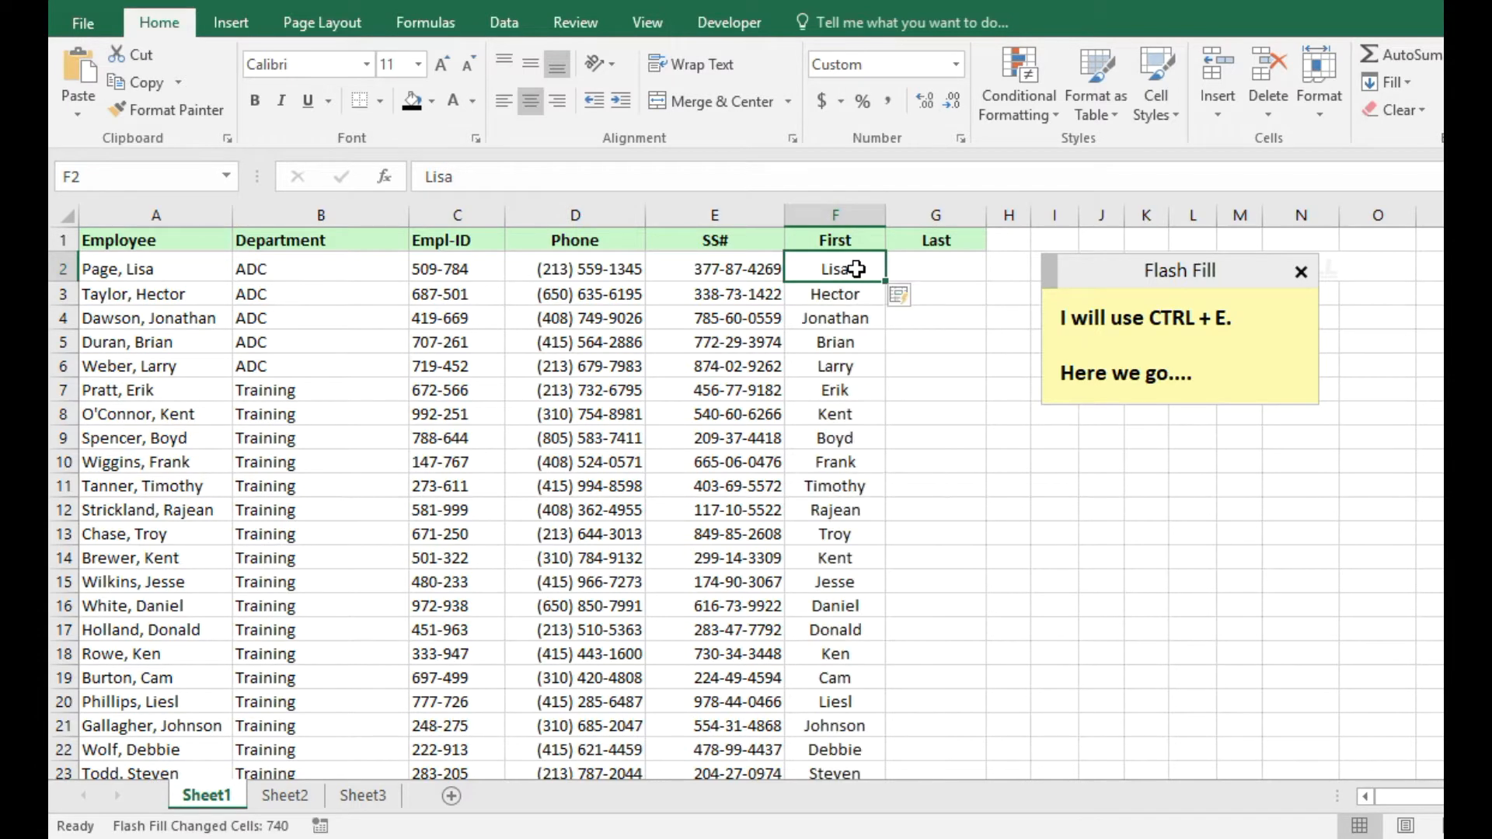
scroll(836, 310, "down", 8)
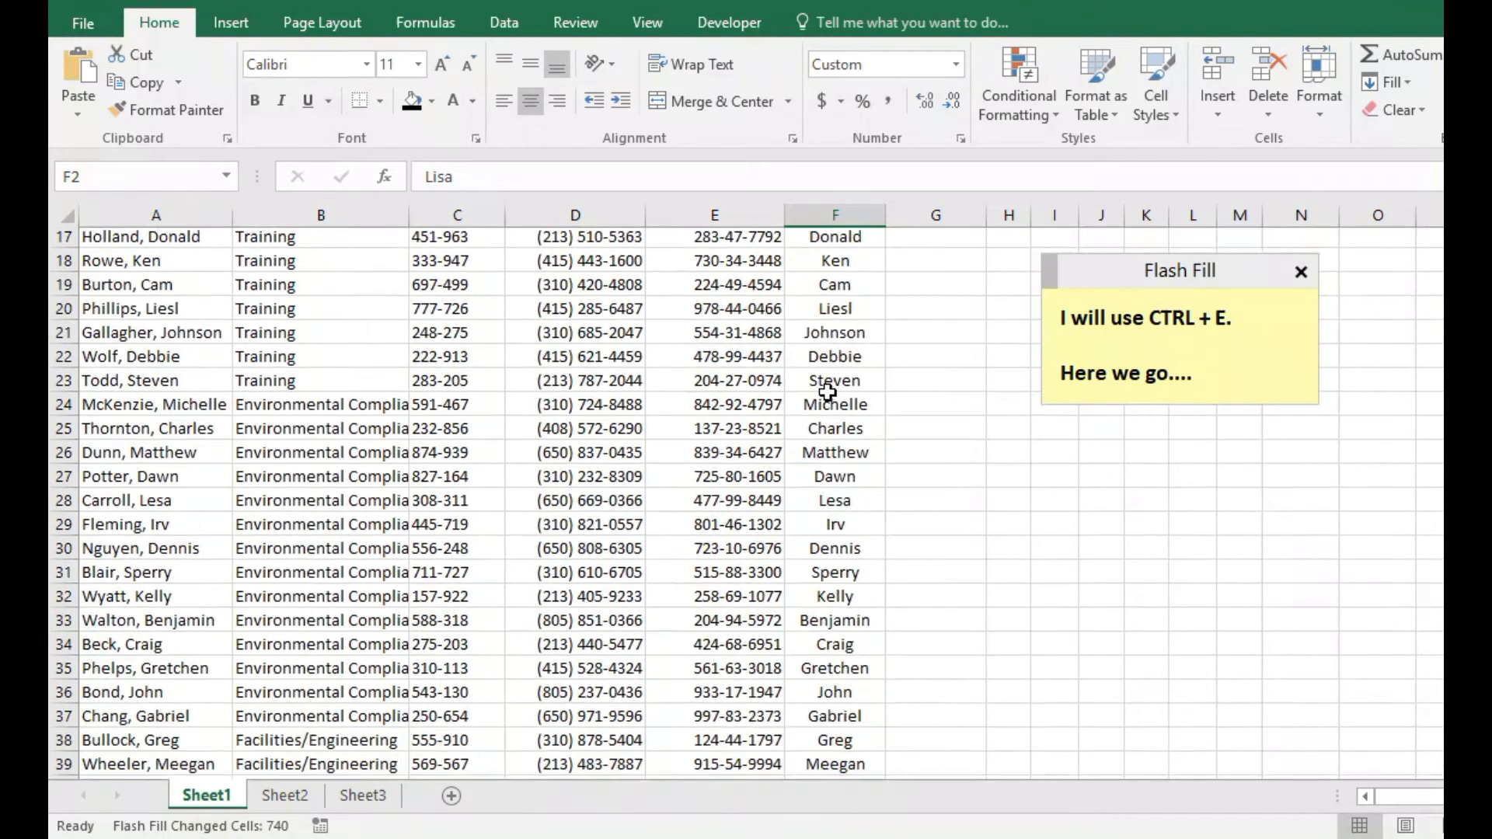
scroll(834, 484, "down", 20)
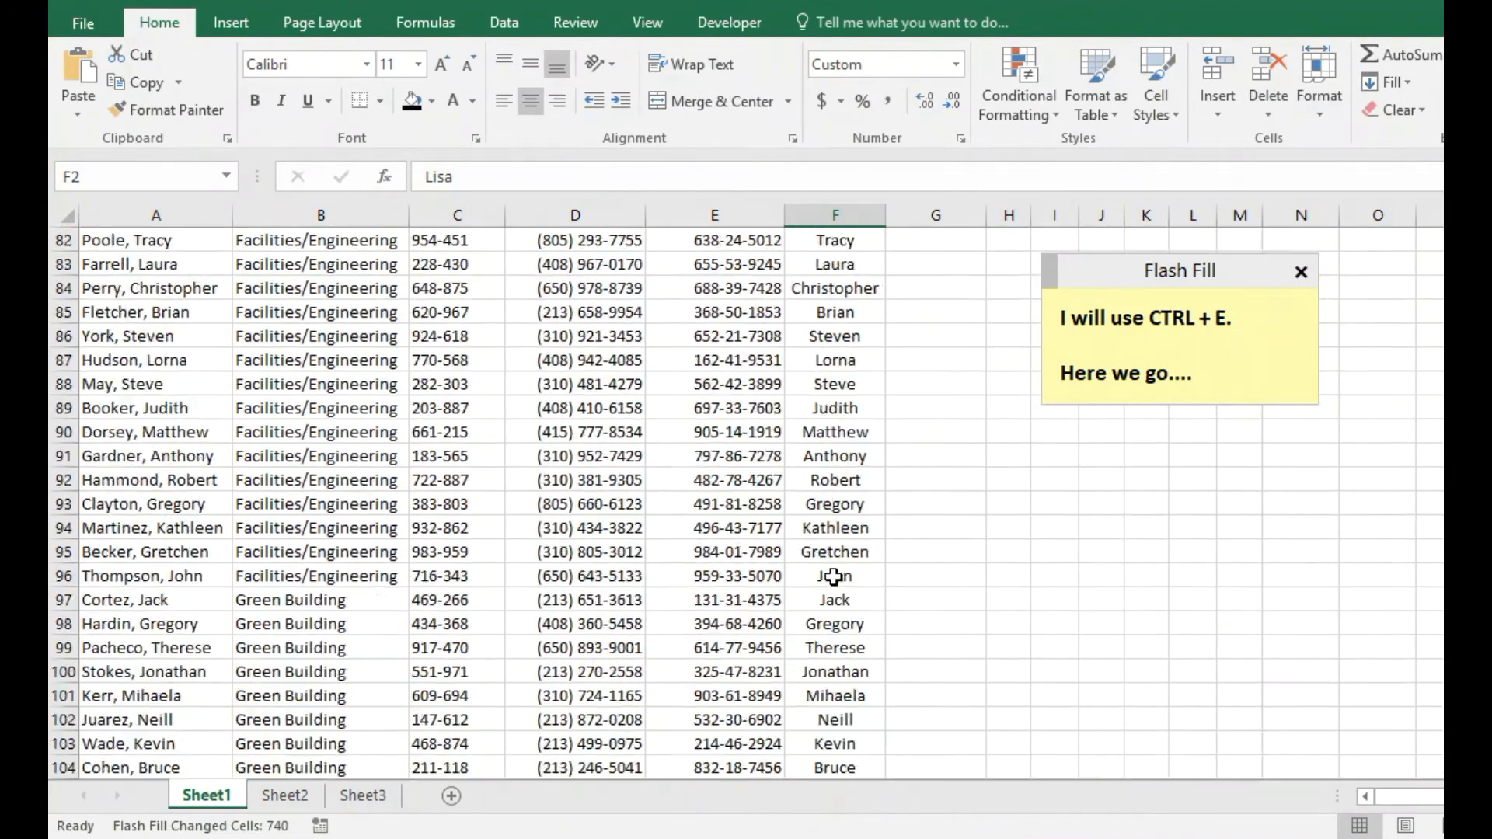
scroll(830, 583, "down", 20)
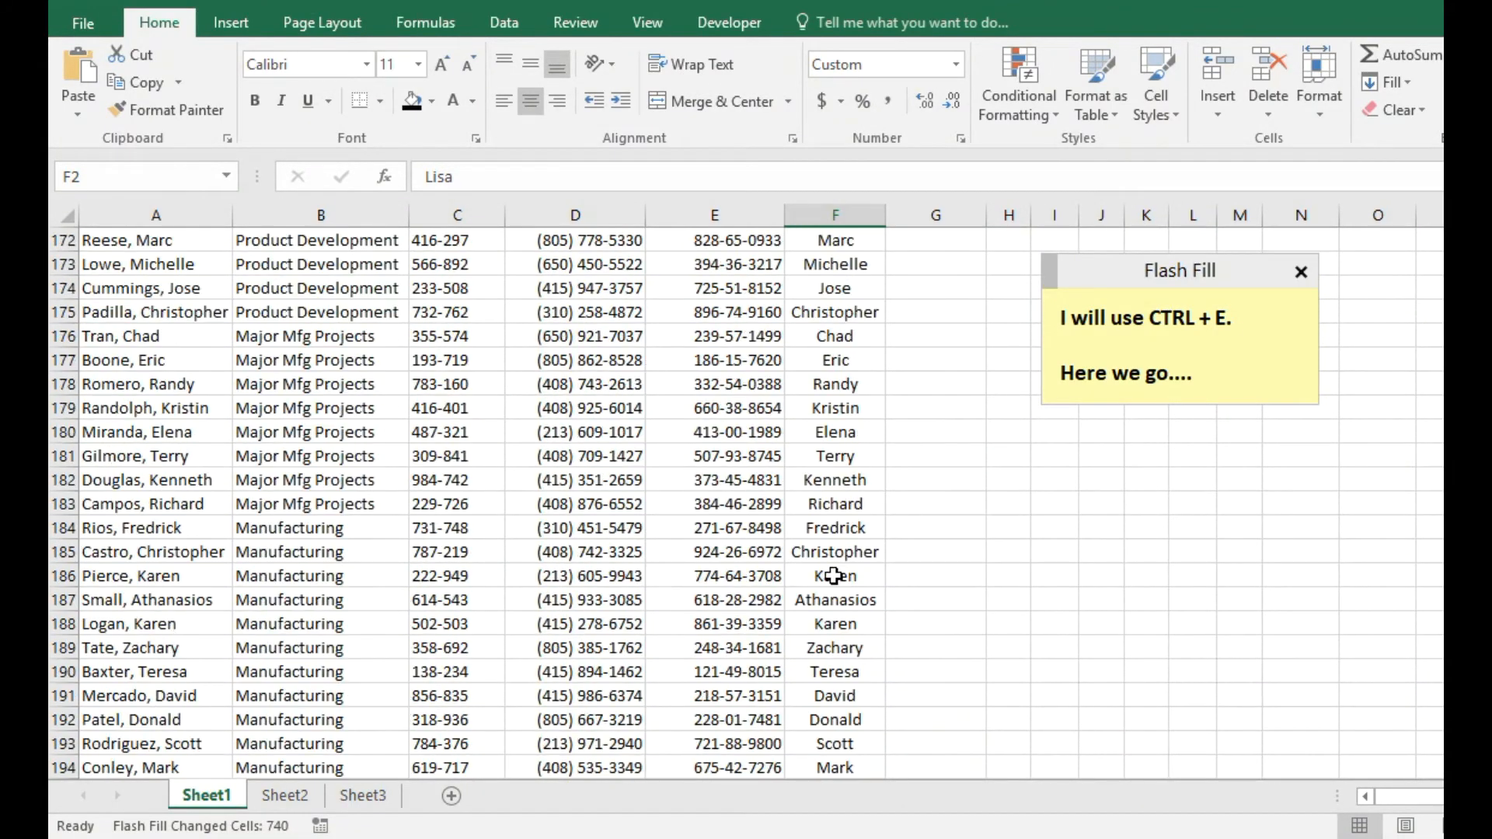
scroll(835, 576, "down", 20)
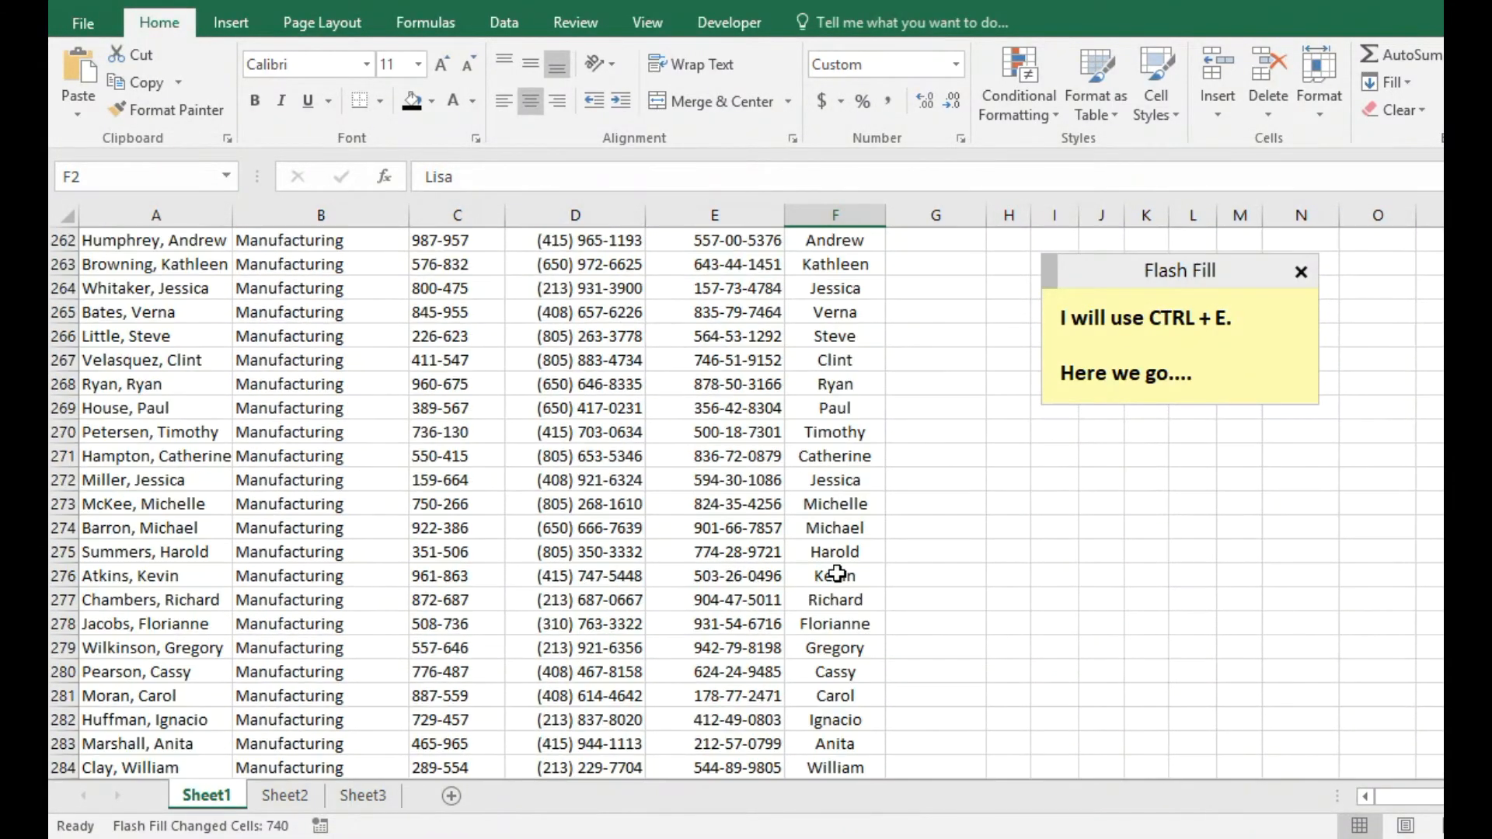
scroll(834, 574, "down", 13)
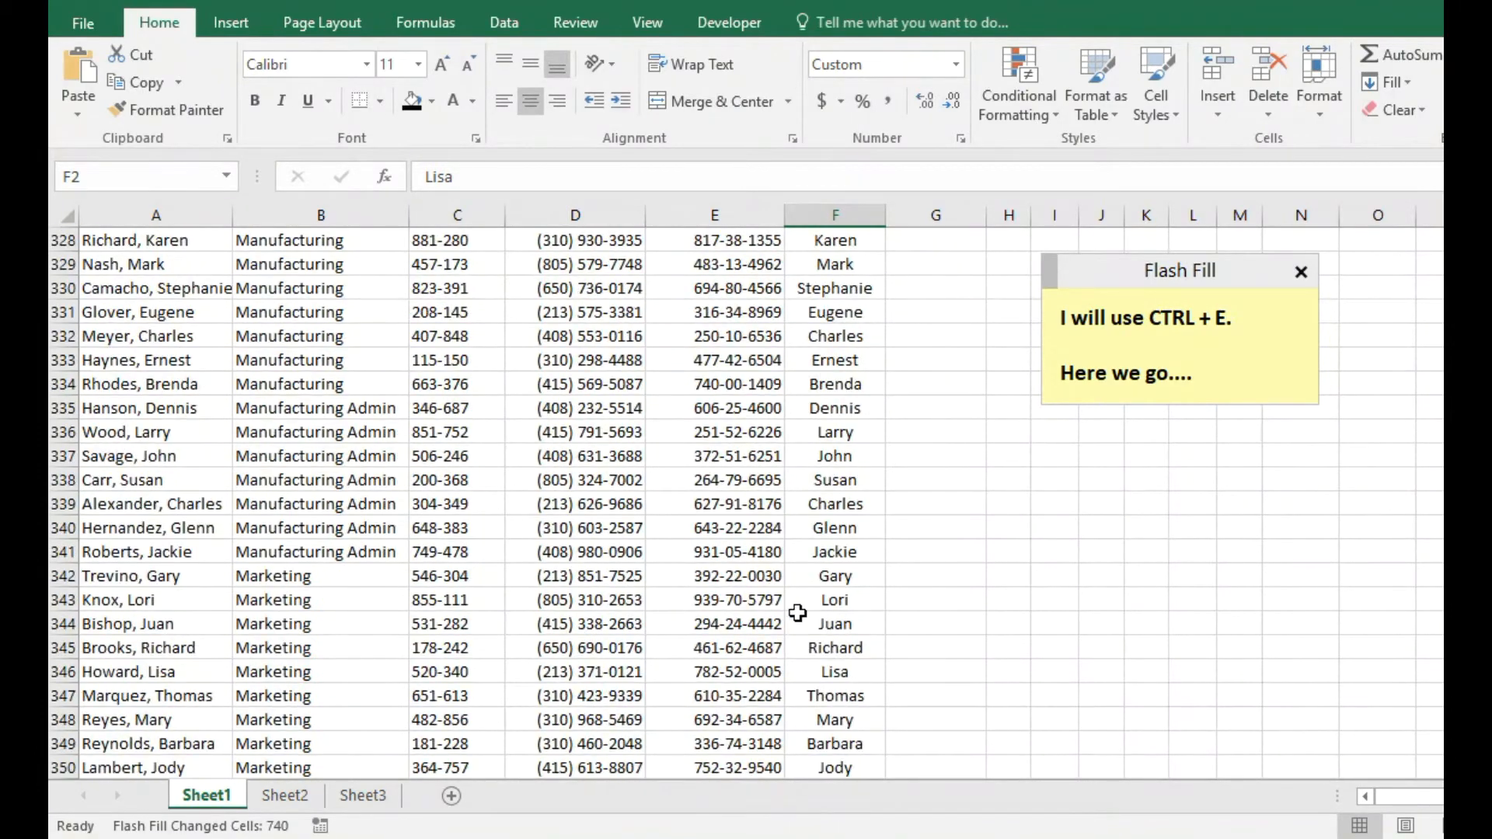
scroll(847, 587, "down", 16)
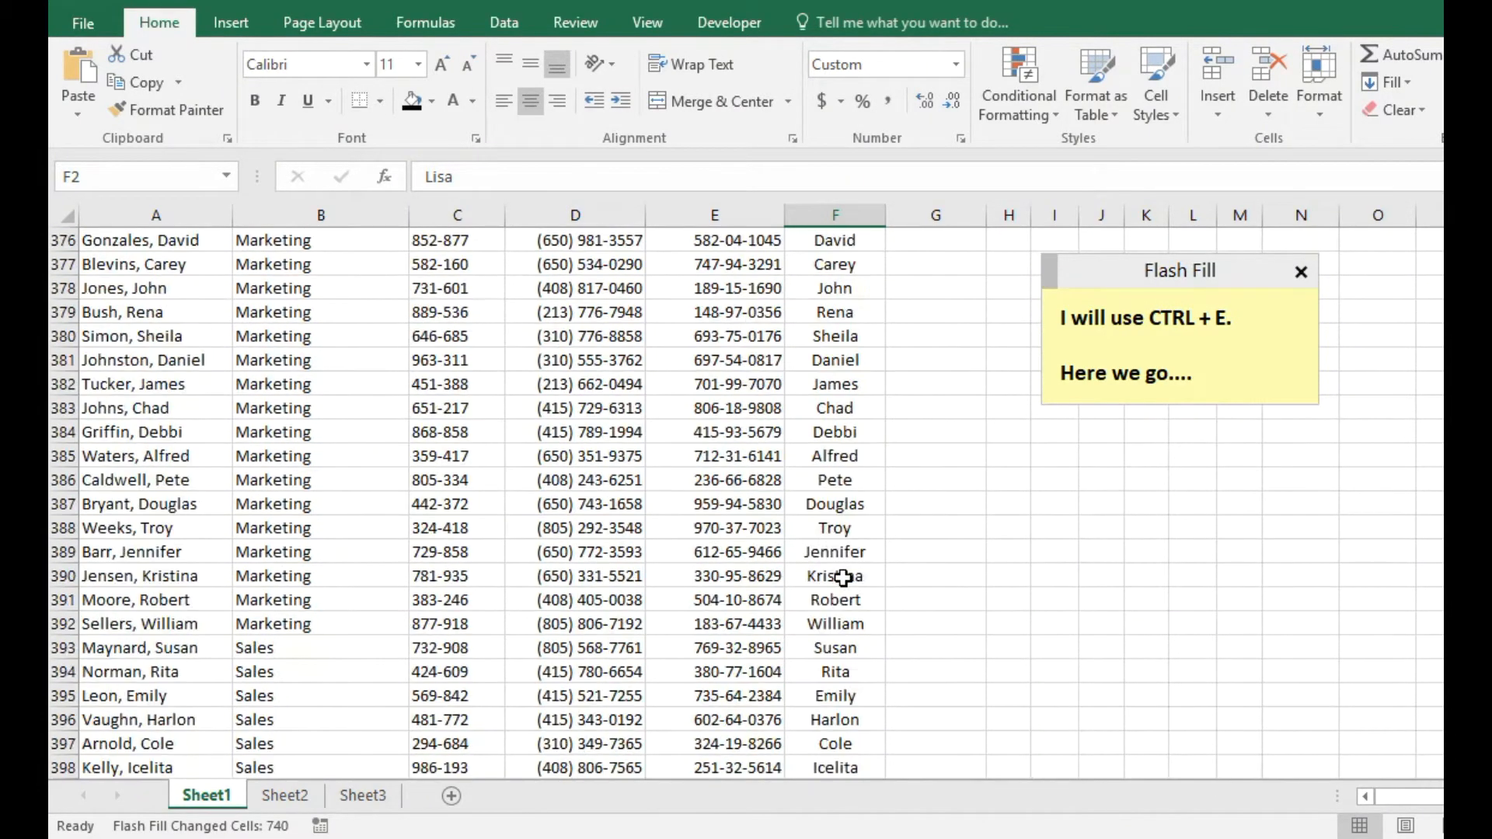
scroll(843, 577, "up", 20)
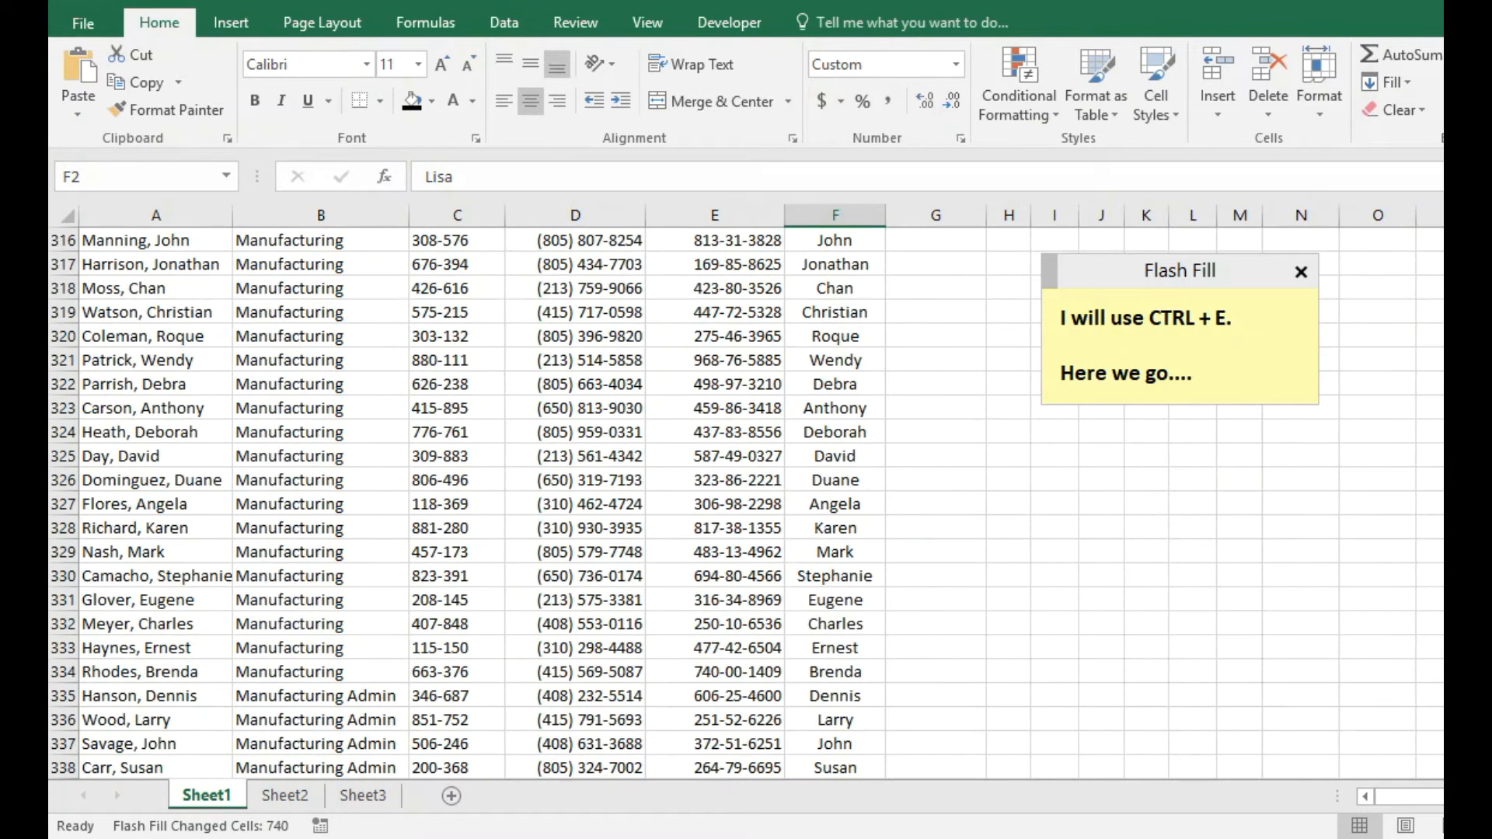
scroll(835, 503, "up", 20)
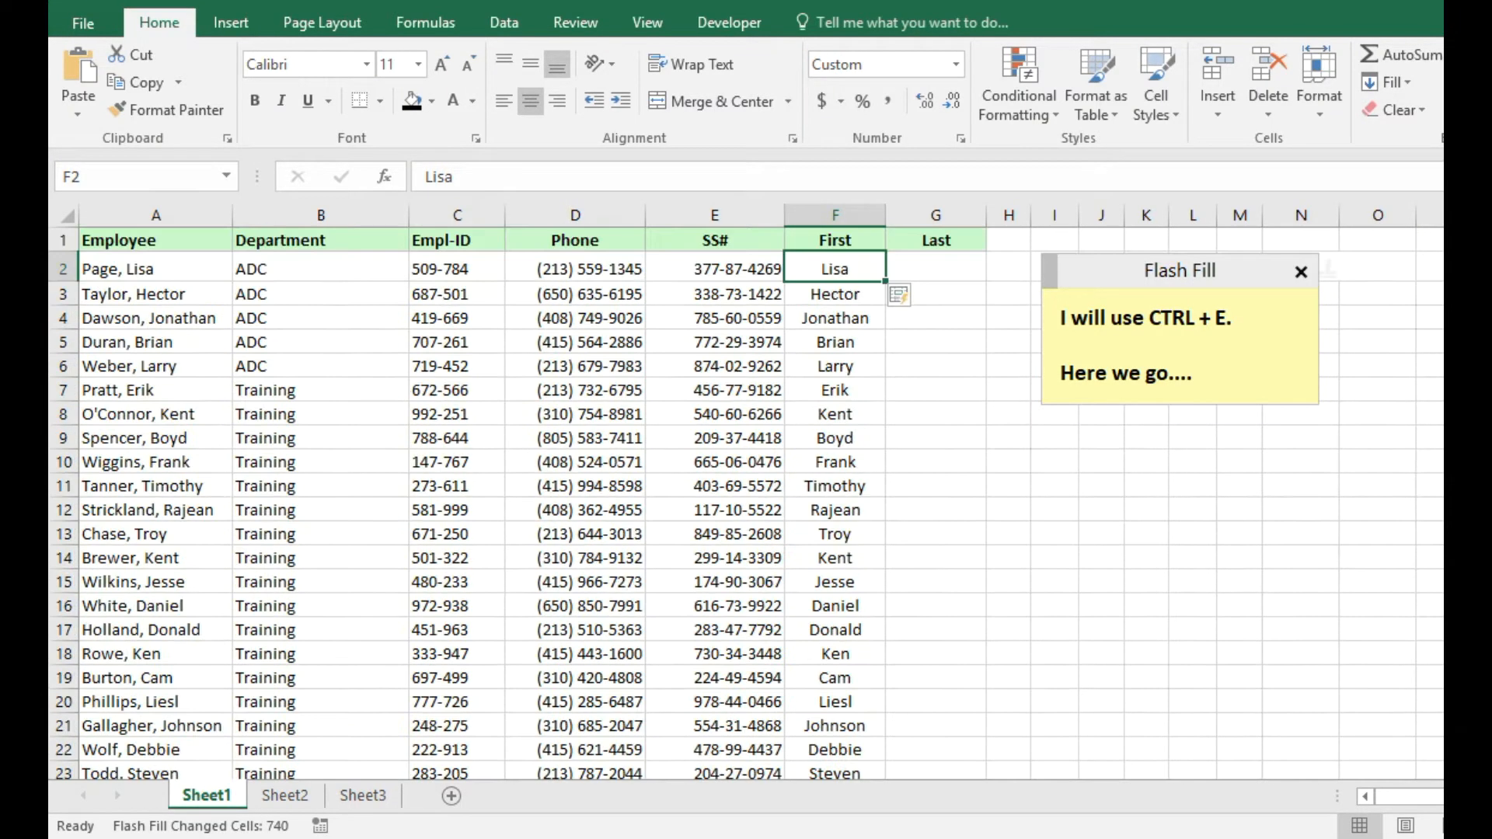
Add 'Magic!!!' and 'Now let's do the Last name.' as new lines in the note.
left_click(1229, 373)
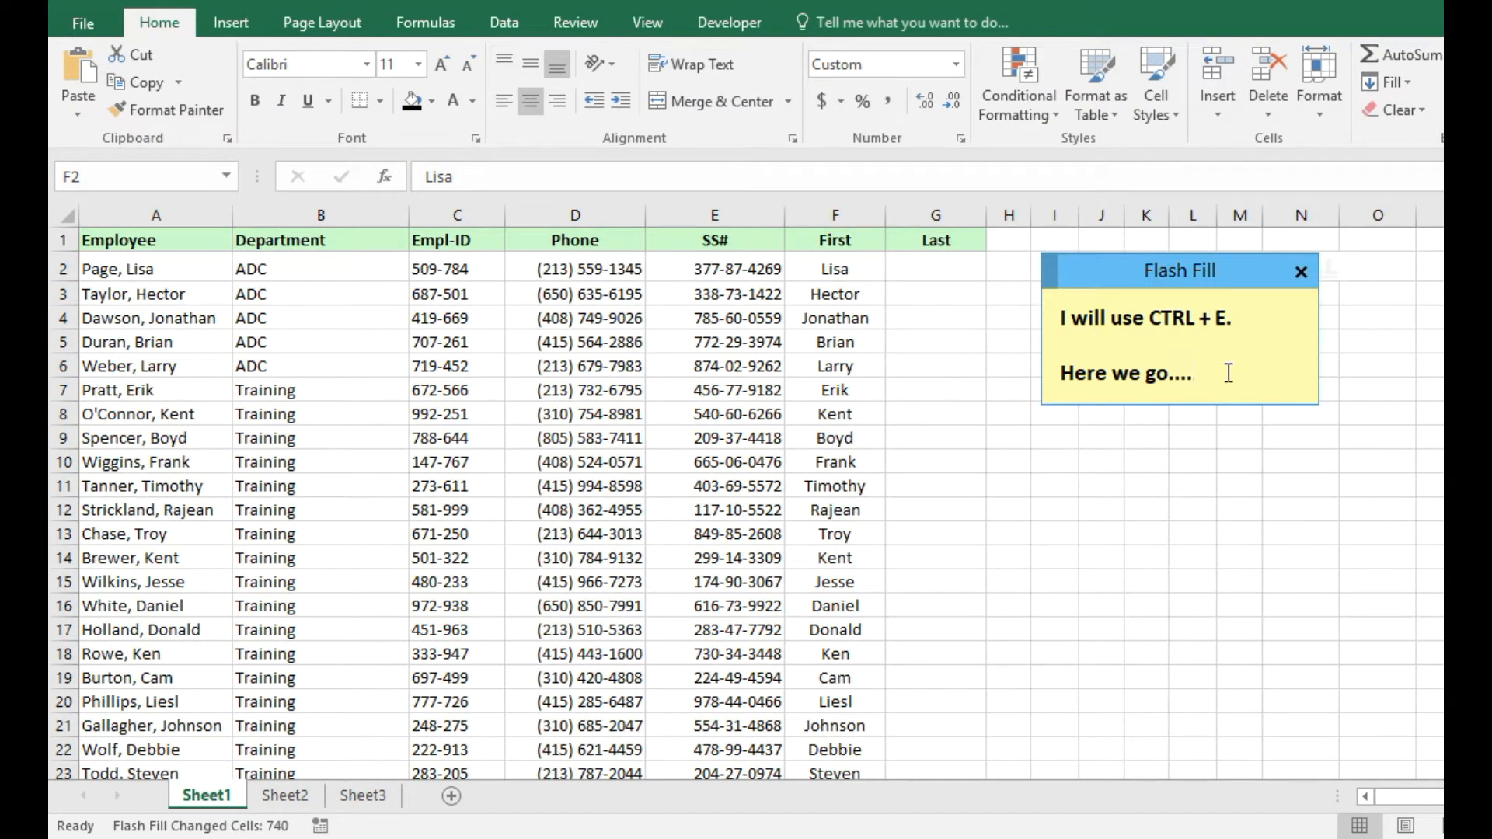
key("Return")
key("Return")
type("Magic!!!")
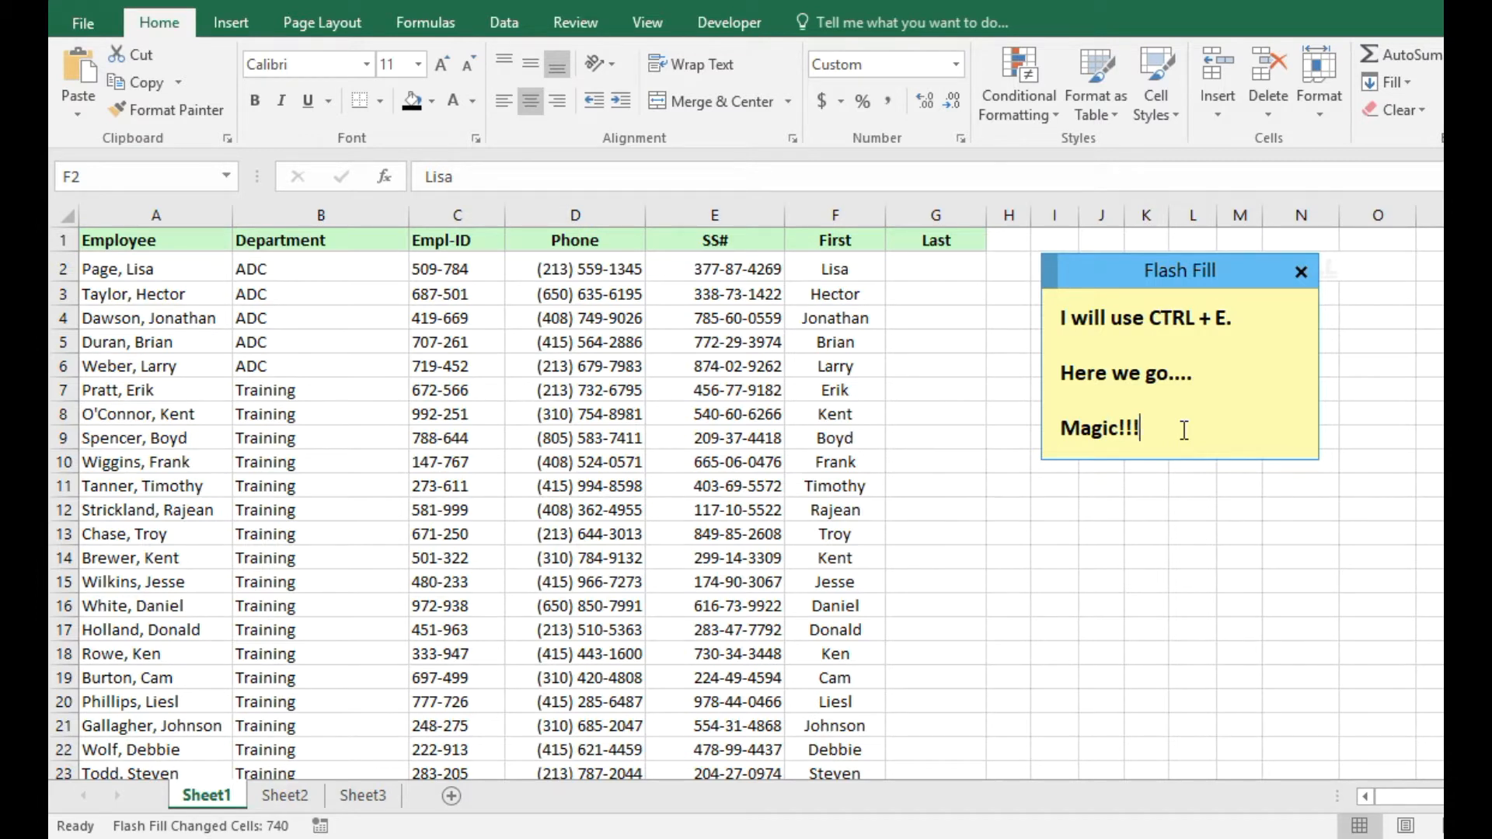
key("Return")
key("Return")
type("Now let's do the Last name.")
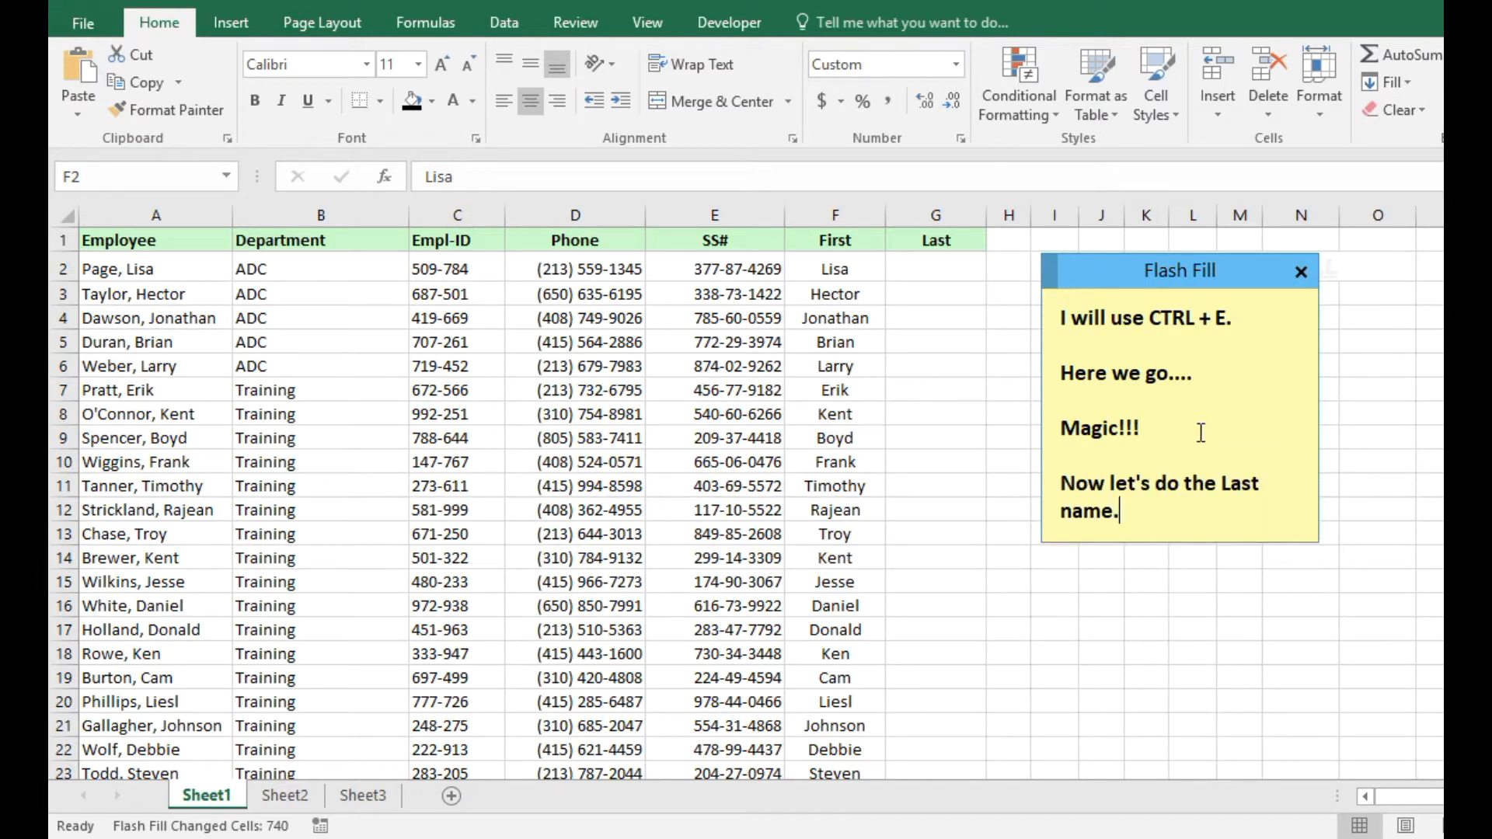
Enter the first employee's last name in G2, Flash Fill the Last column, and update the note.
left_click(925, 269)
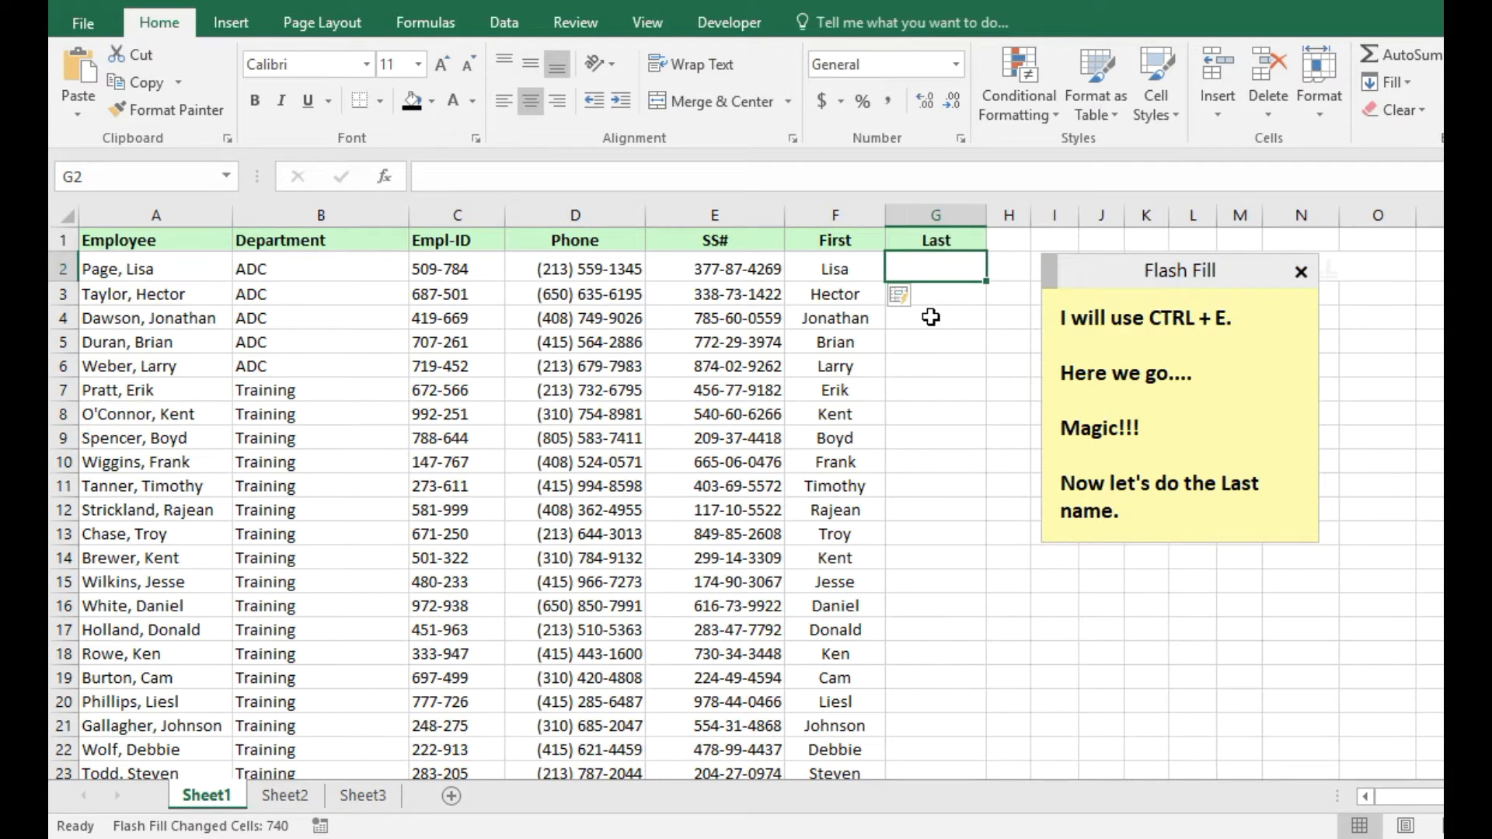
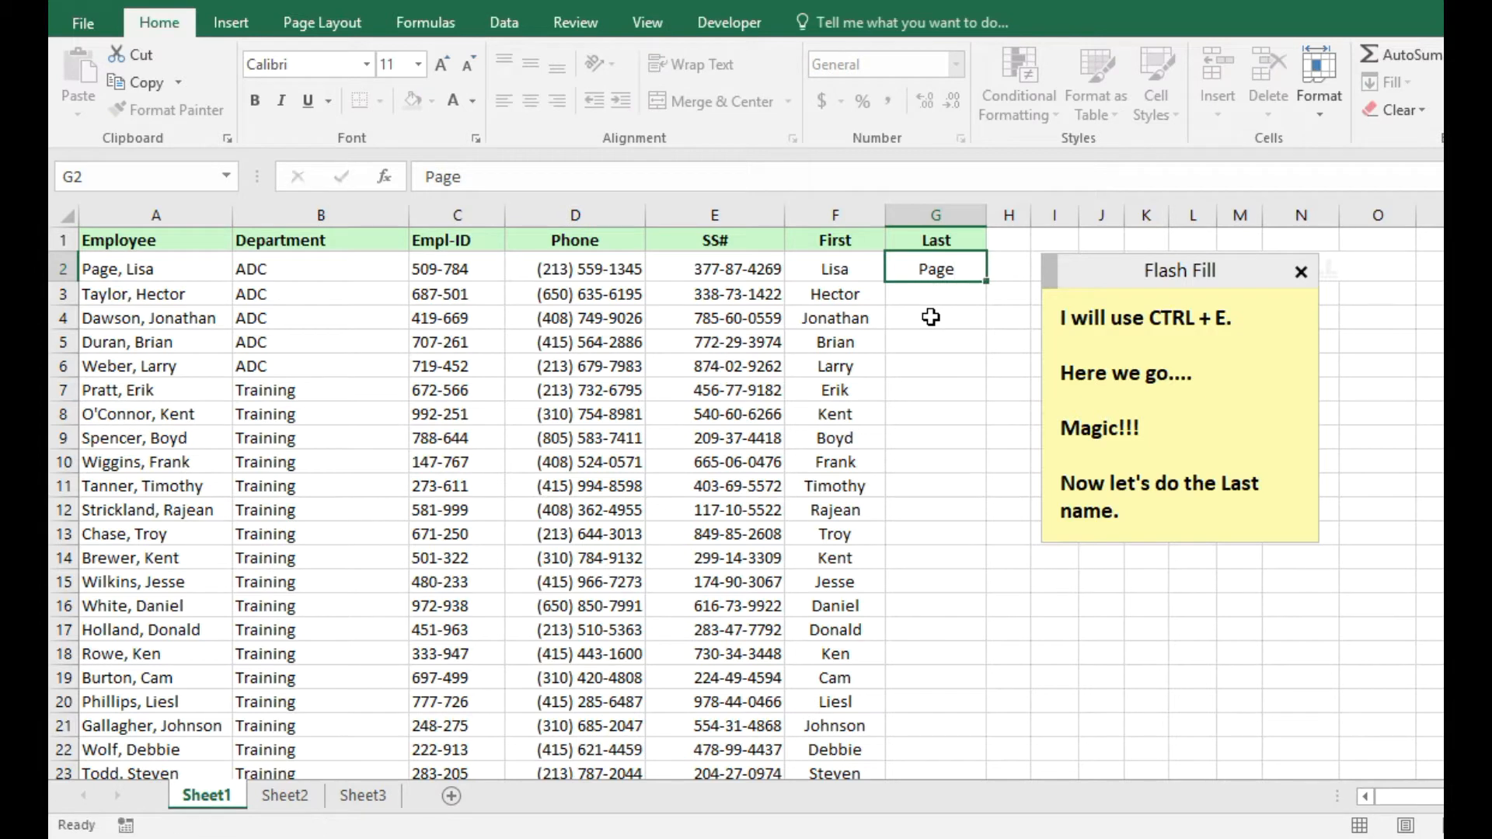
key("ctrl+Return")
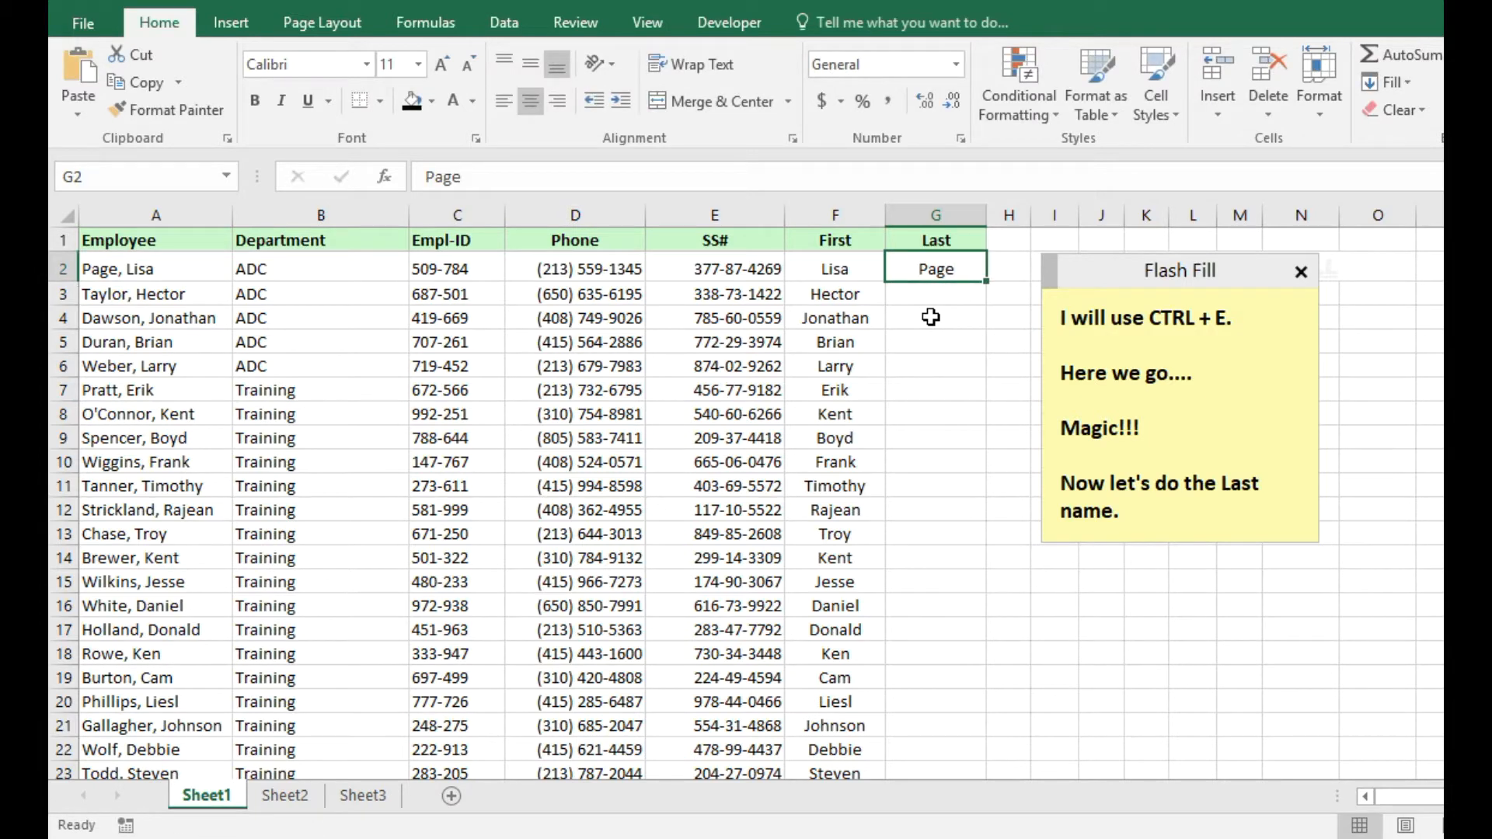
key("ctrl+e")
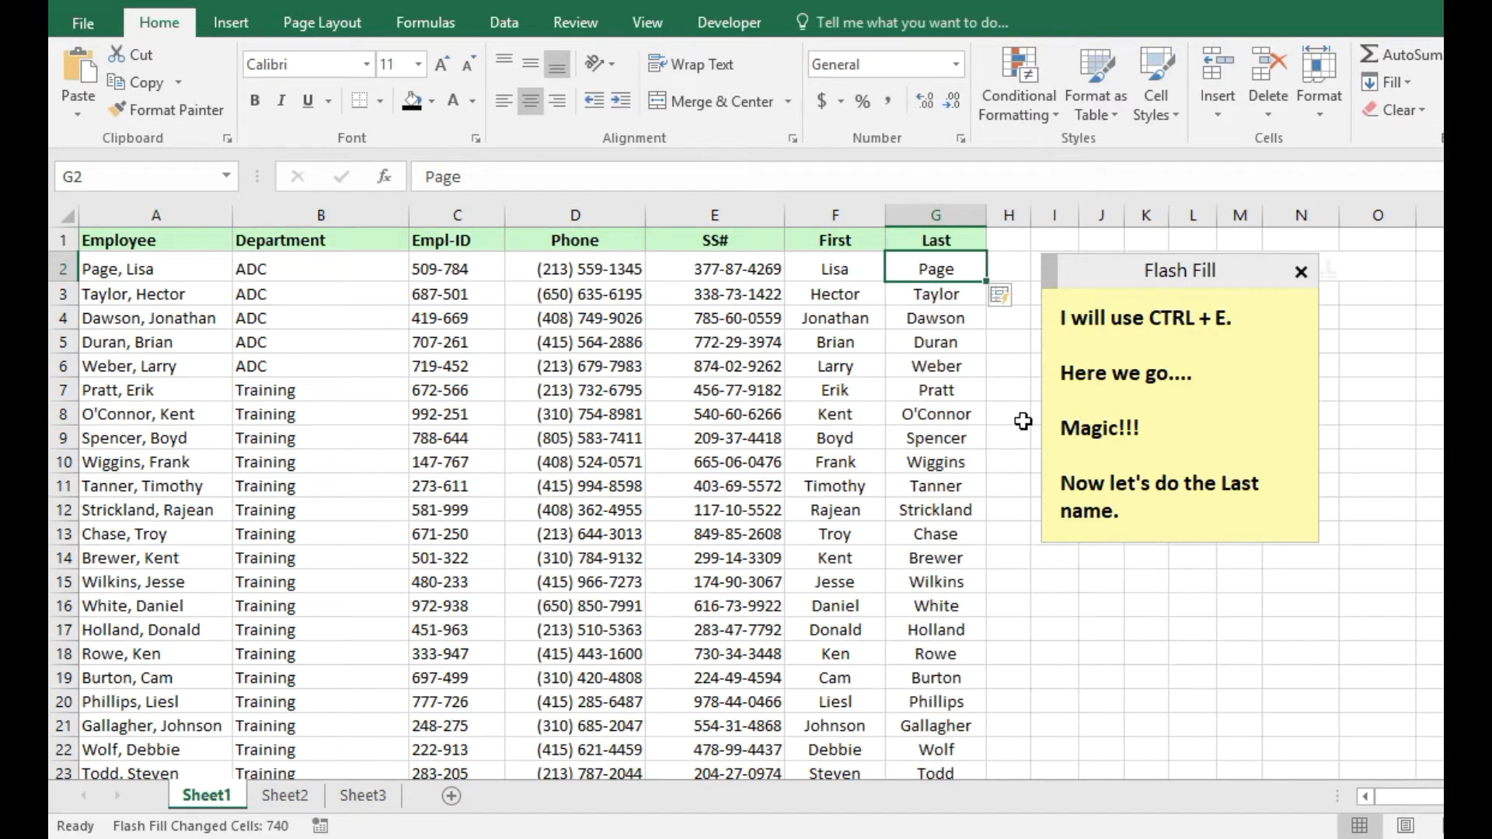
left_click(1157, 519)
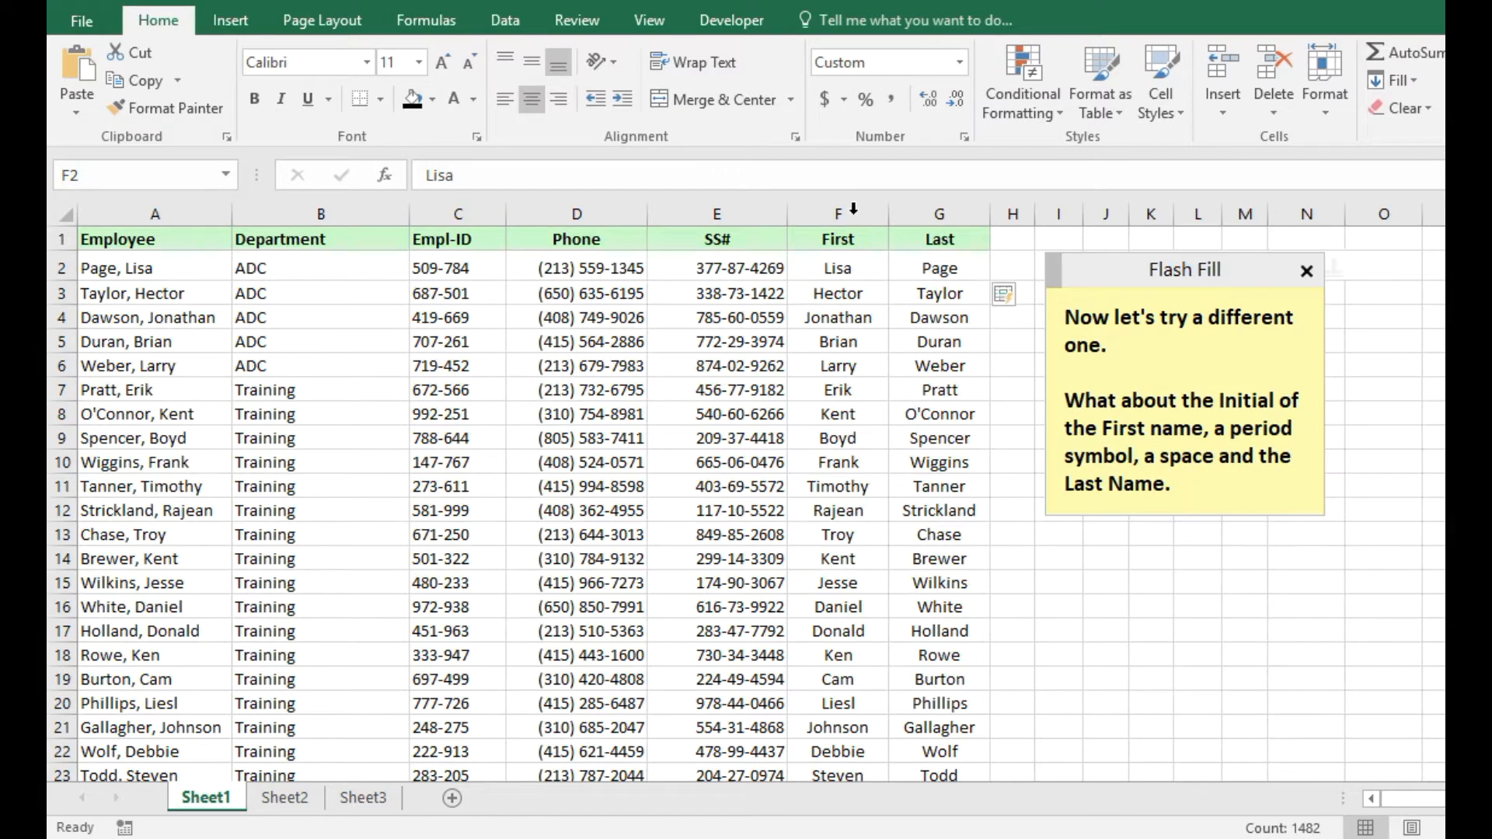
Delete the First and Last columns and widen the now-empty columns F and G.
left_click_drag(852, 213, 921, 213)
right_click(878, 297)
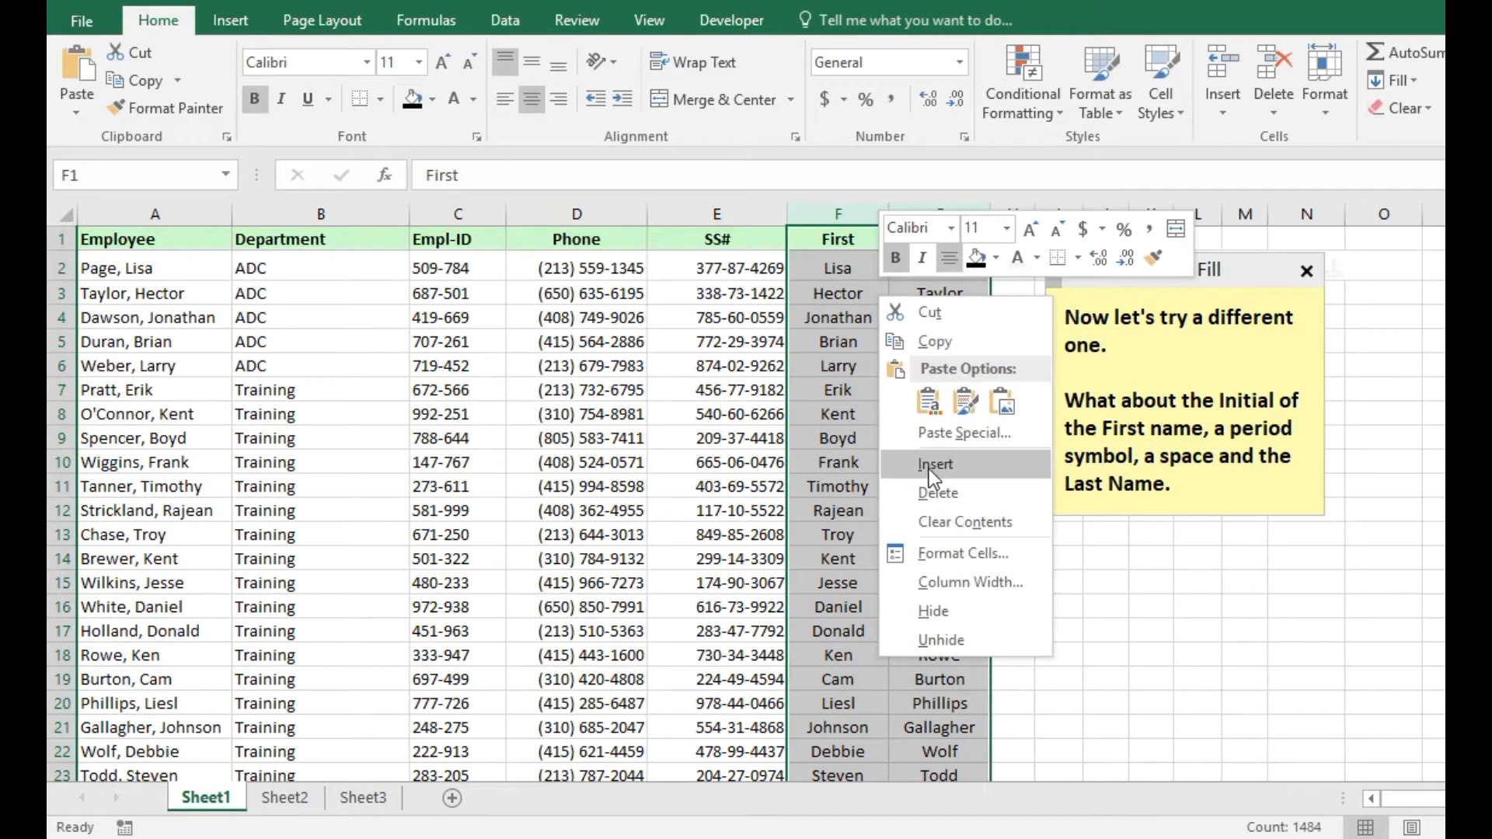
left_click(931, 491)
left_click_drag(881, 213, 943, 213)
left_click(853, 264)
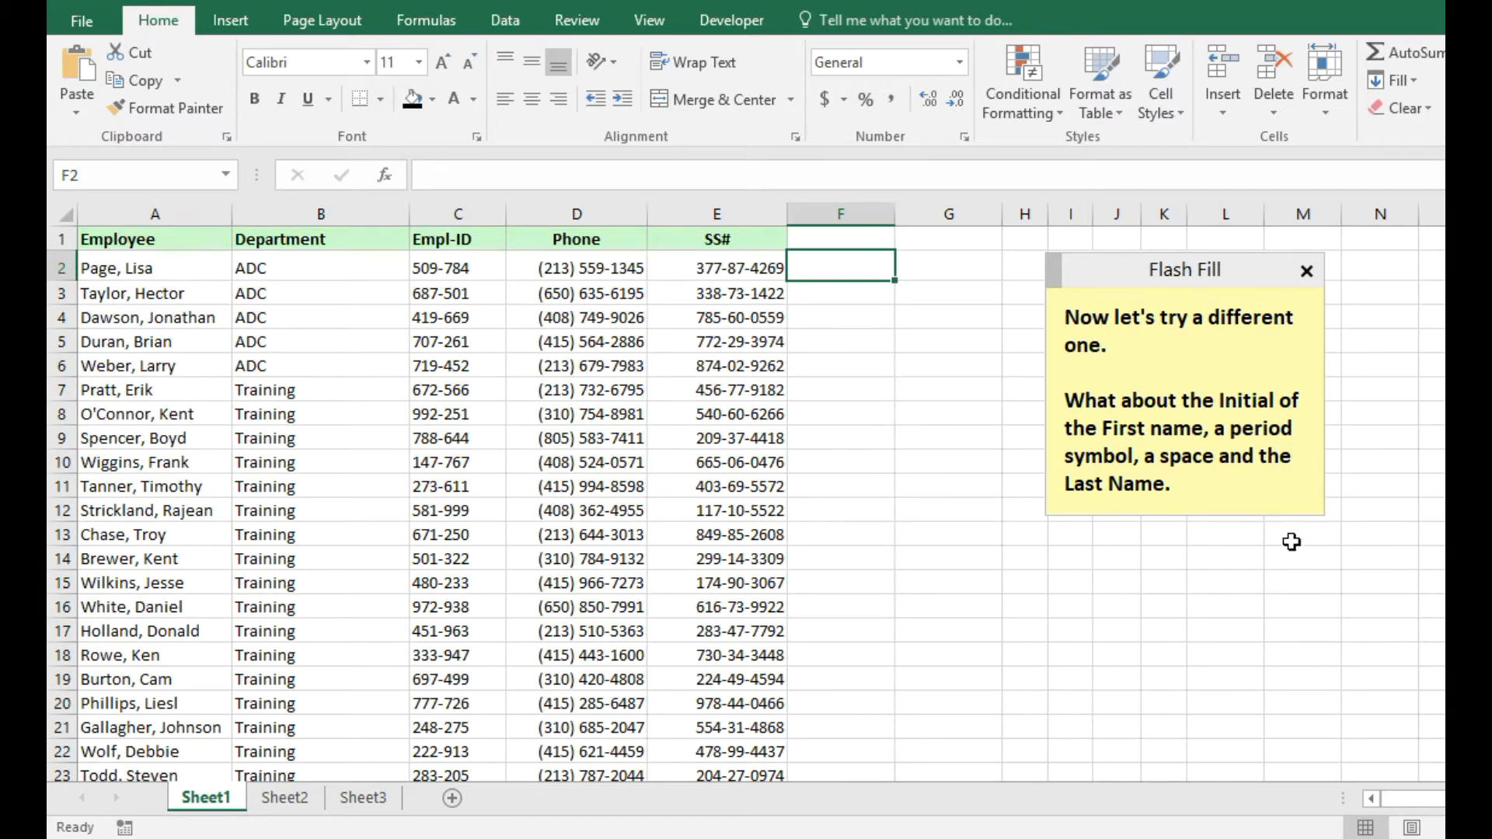
left_click(1204, 483)
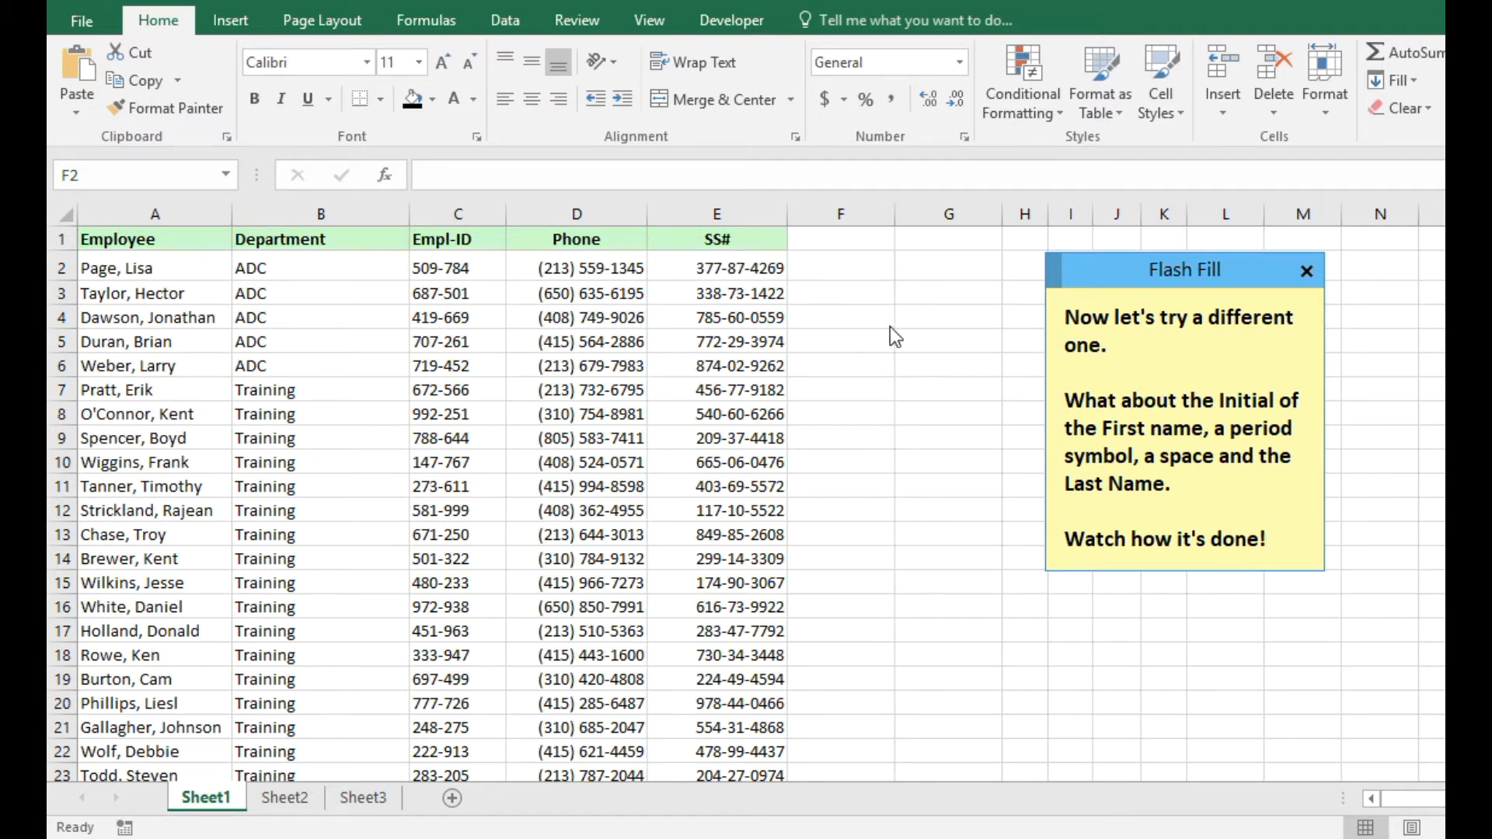
Type the first employee's initial-period-last-name example in F2 and add 'Now CTRL + E.' to the note.
left_click(844, 266)
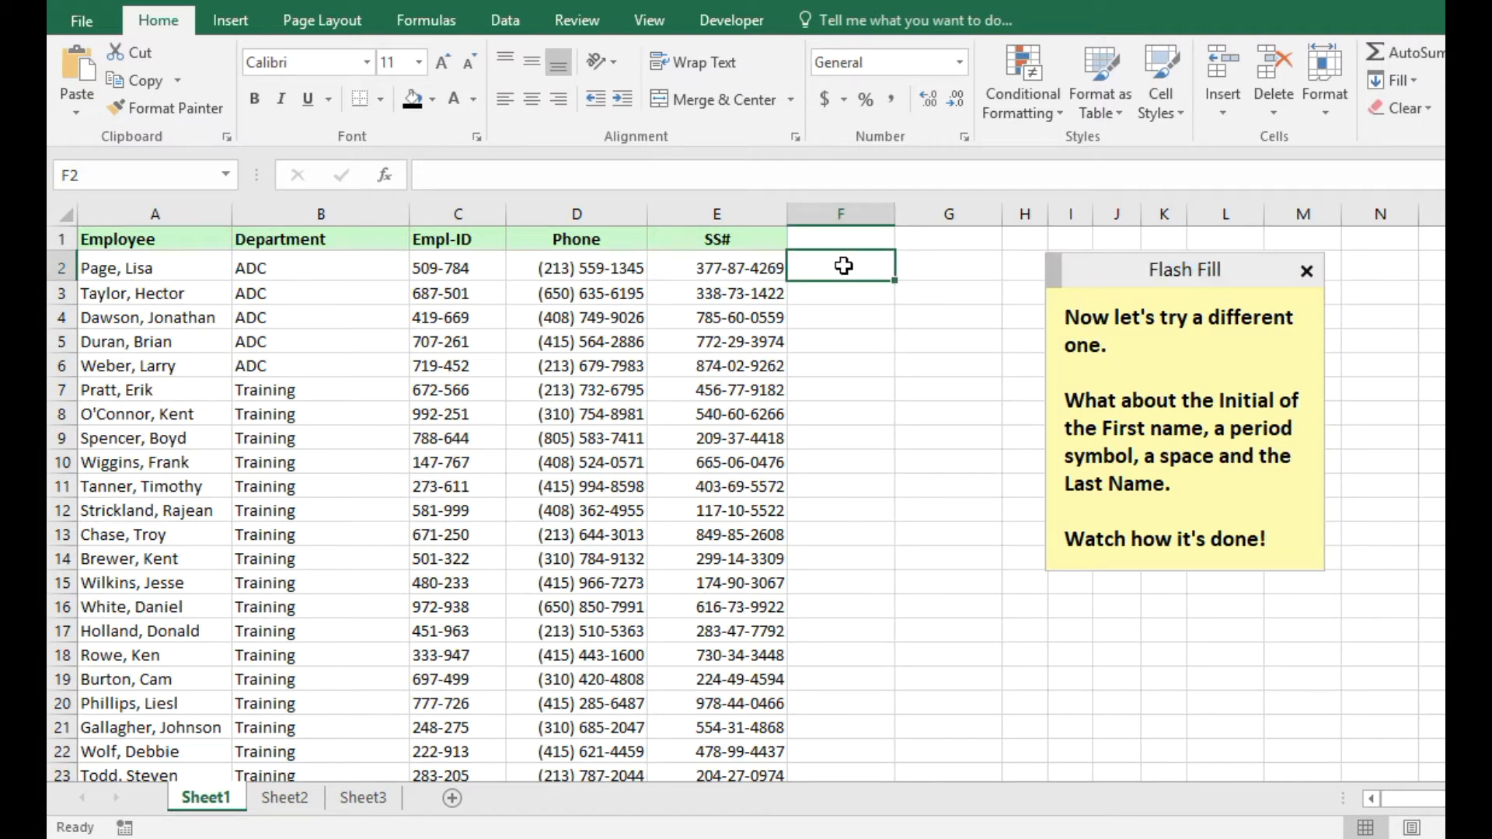
type("L. Page")
key("Return")
left_click(843, 266)
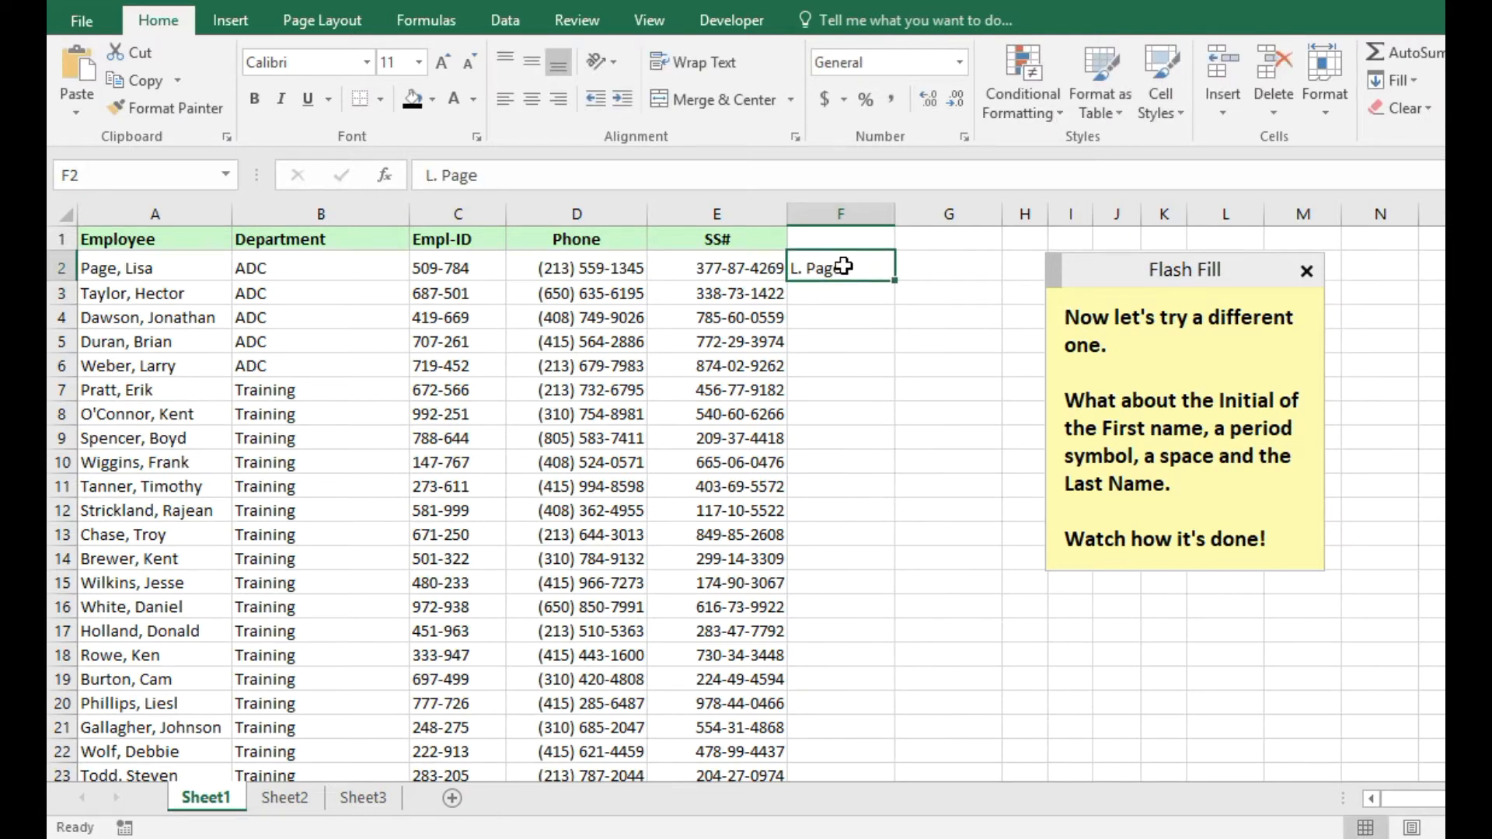
left_click(1286, 536)
key("Return")
key("Return")
type("Now CTRL + E.")
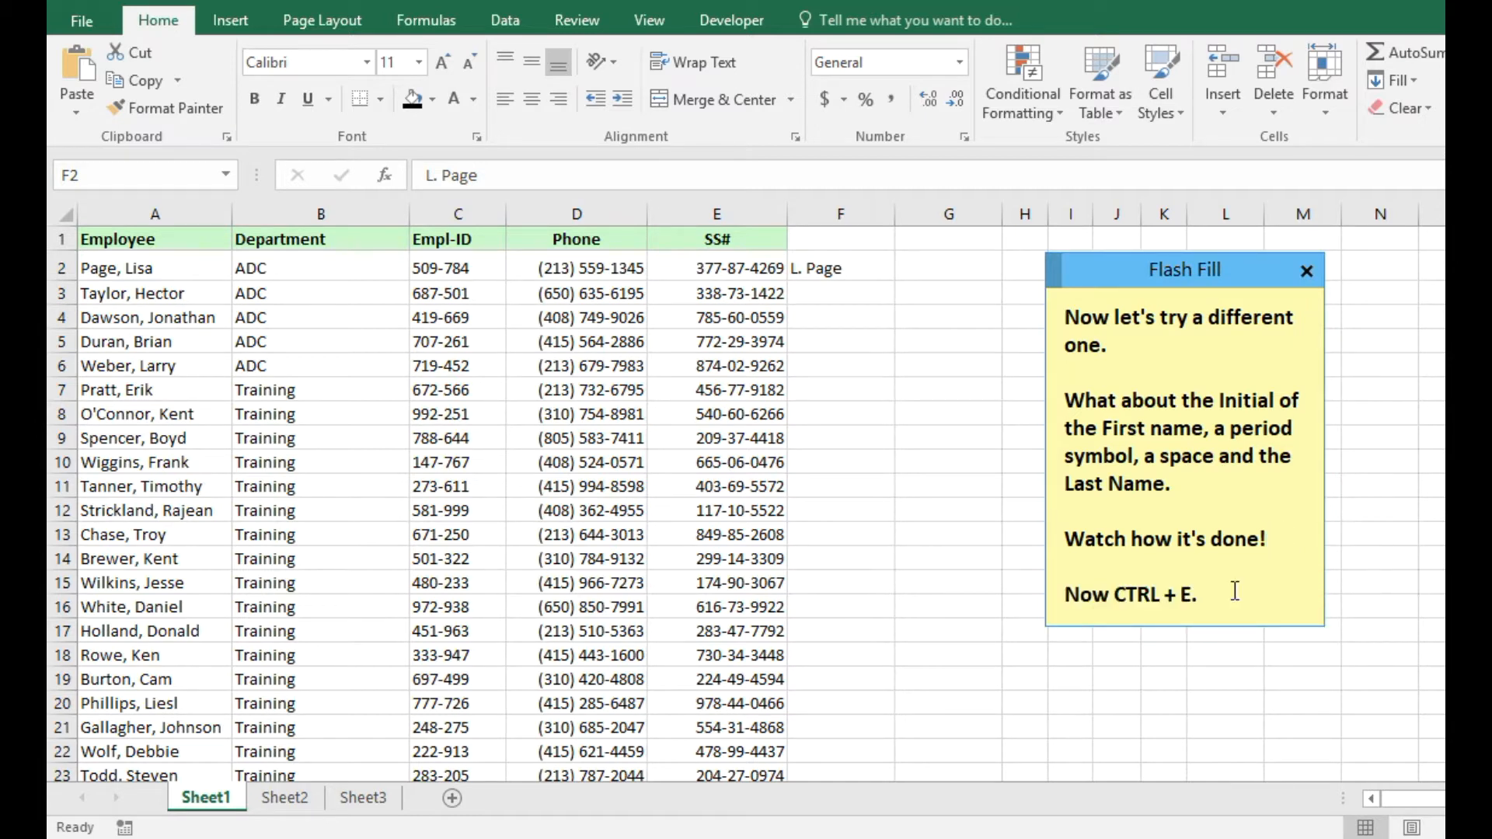
Flash Fill column F with initial-and-last-name entries and add 'Amazing! Right?' to the note.
left_click(839, 270)
key("ctrl+e")
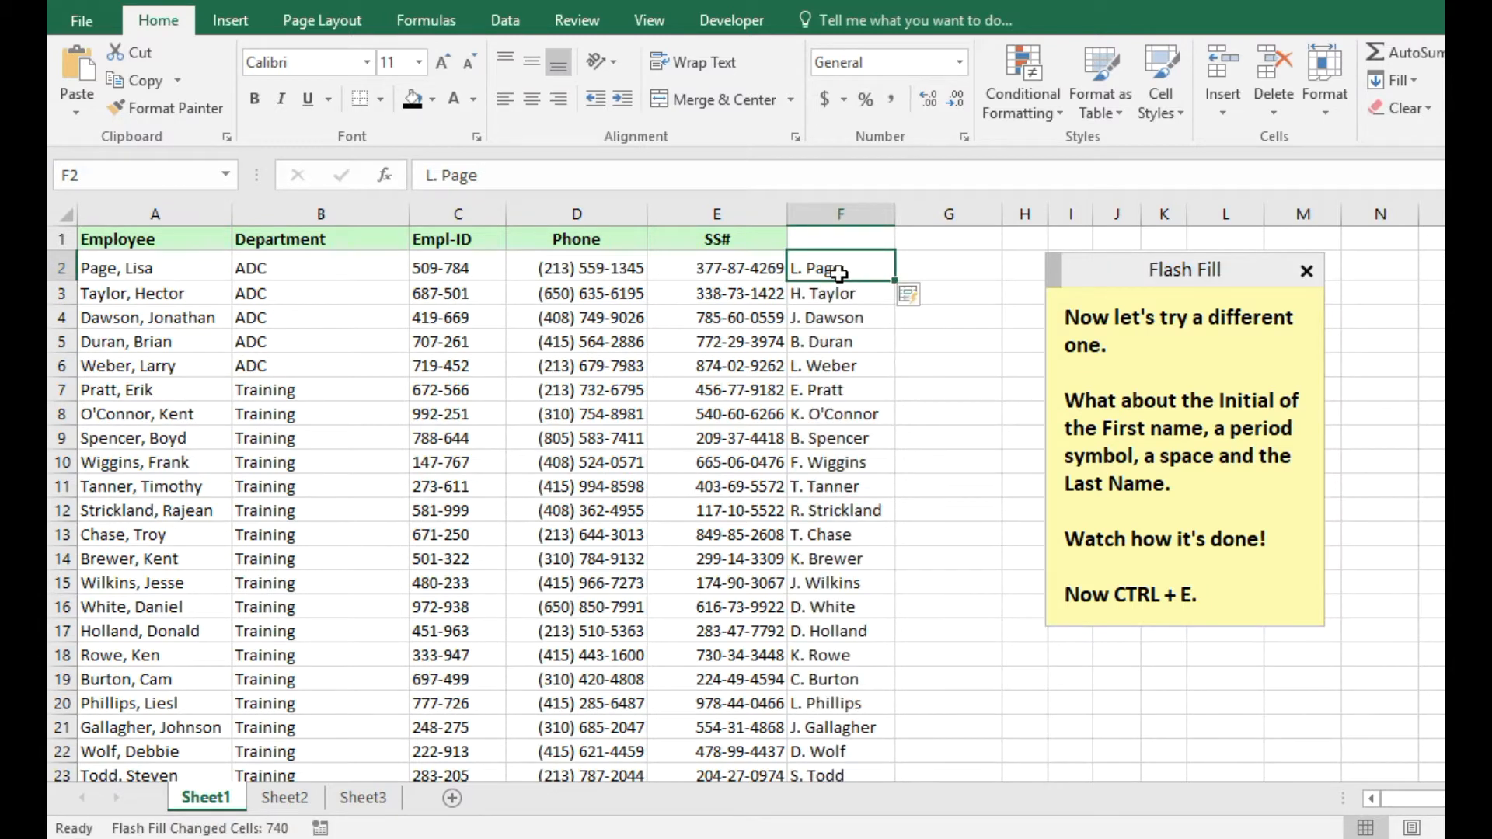
left_click(1230, 601)
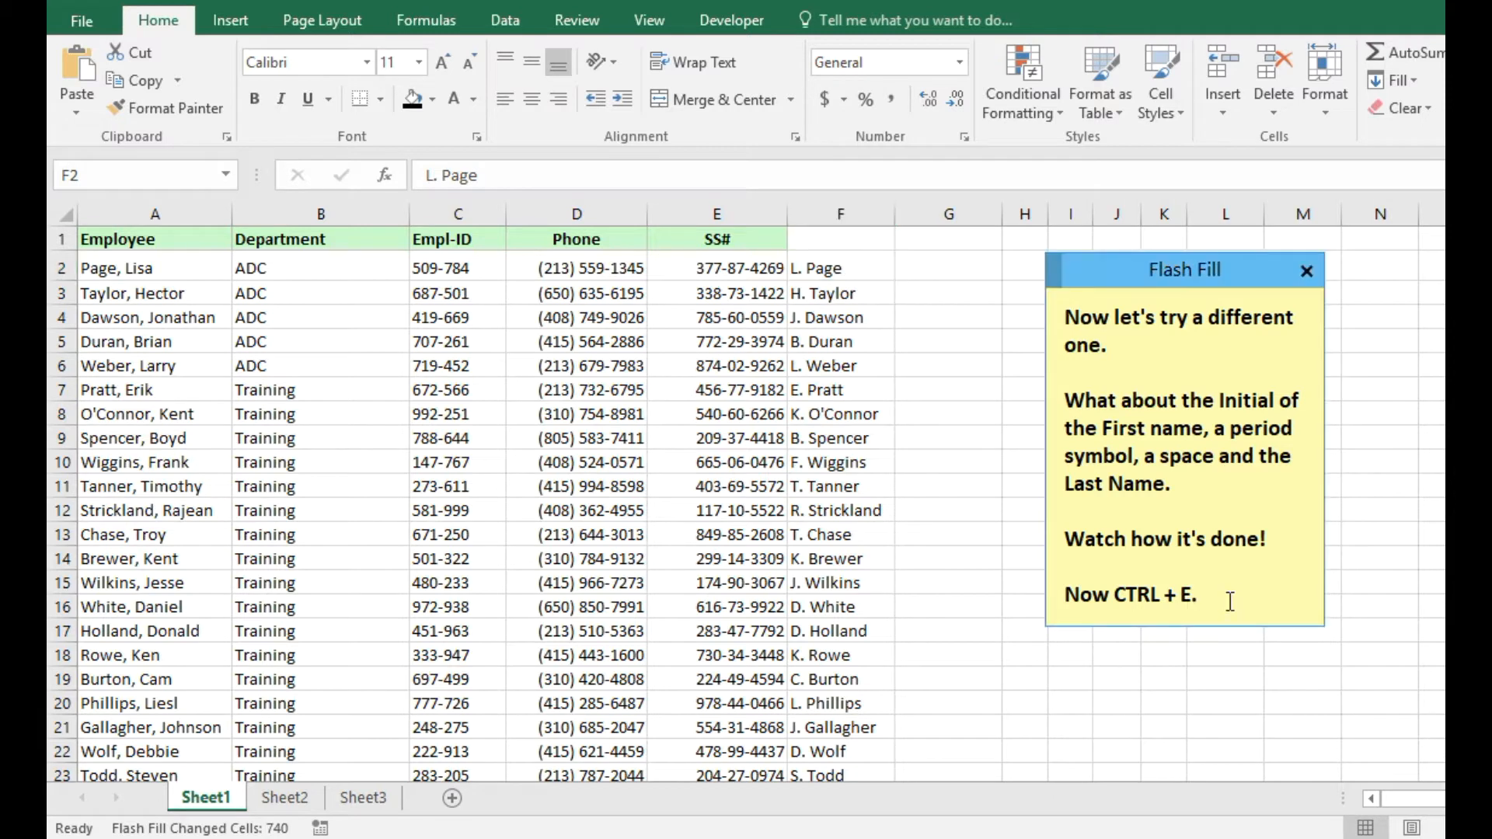
key("Return")
key("Return")
type("Amazing! Right?")
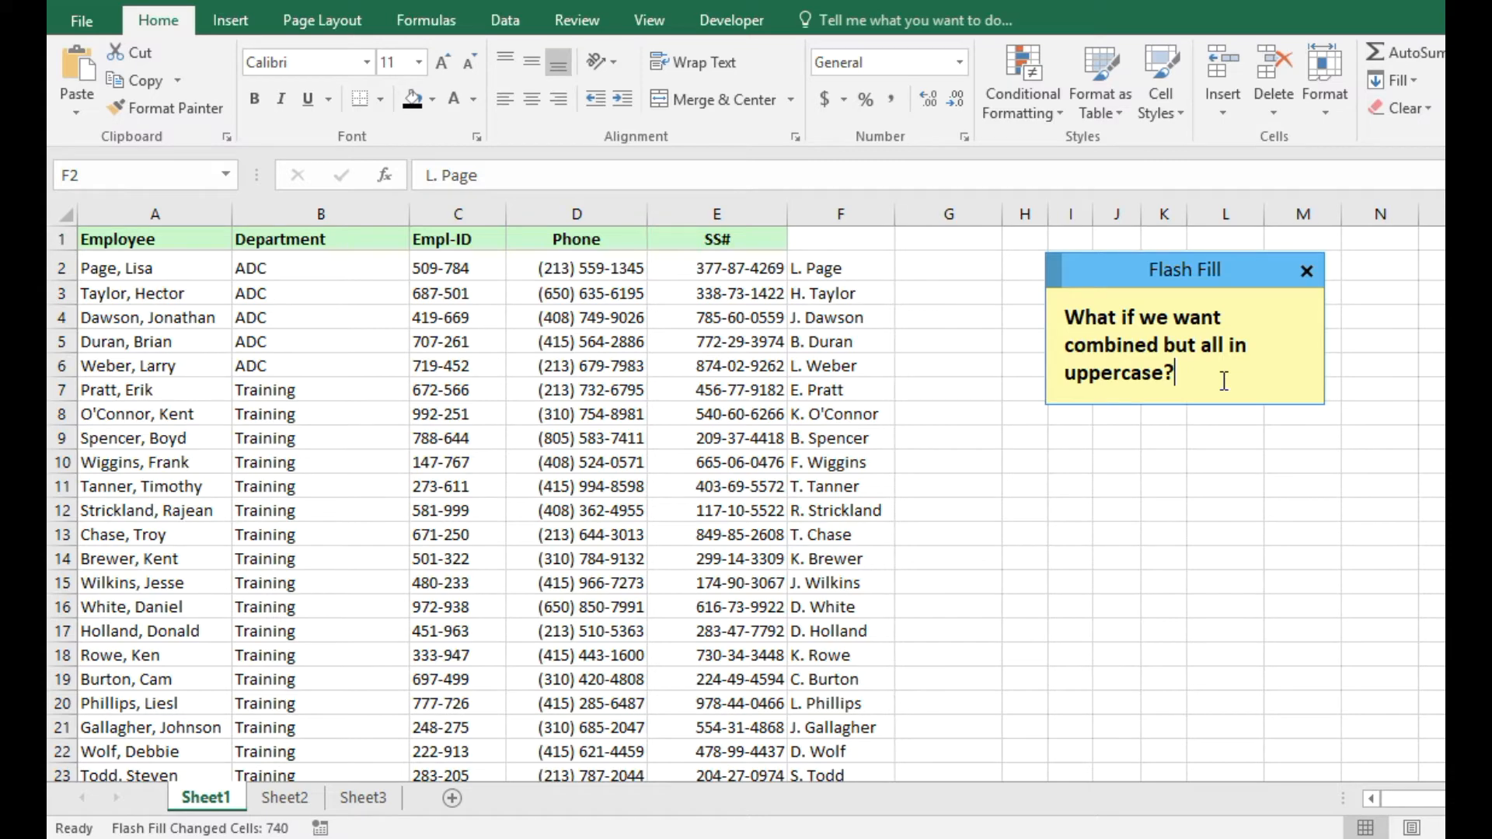
Undo the initials Flash Fill and retype F2 as the first employee's full name in capitals.
left_click(833, 272)
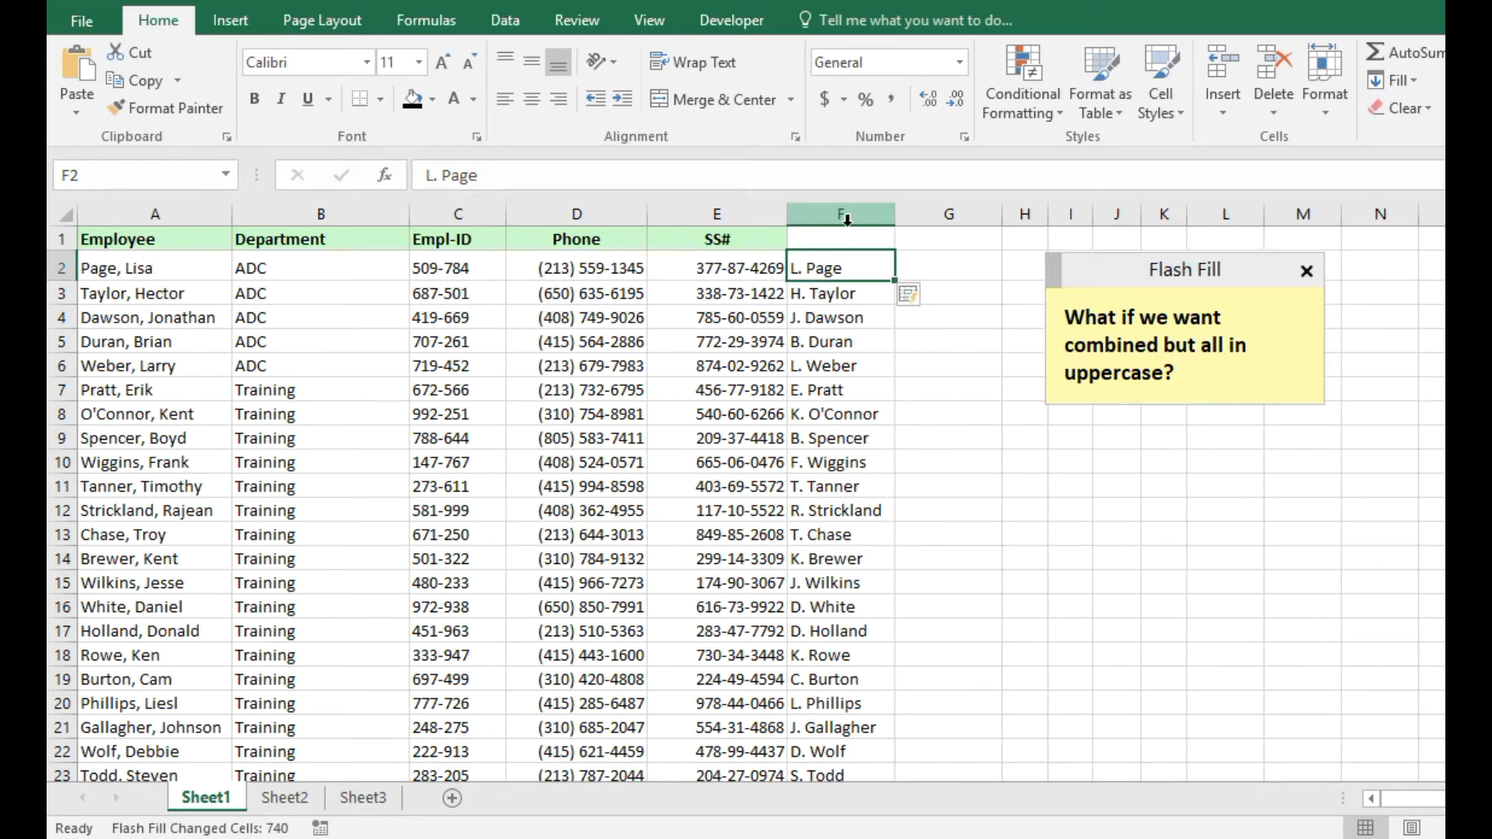
key("Down")
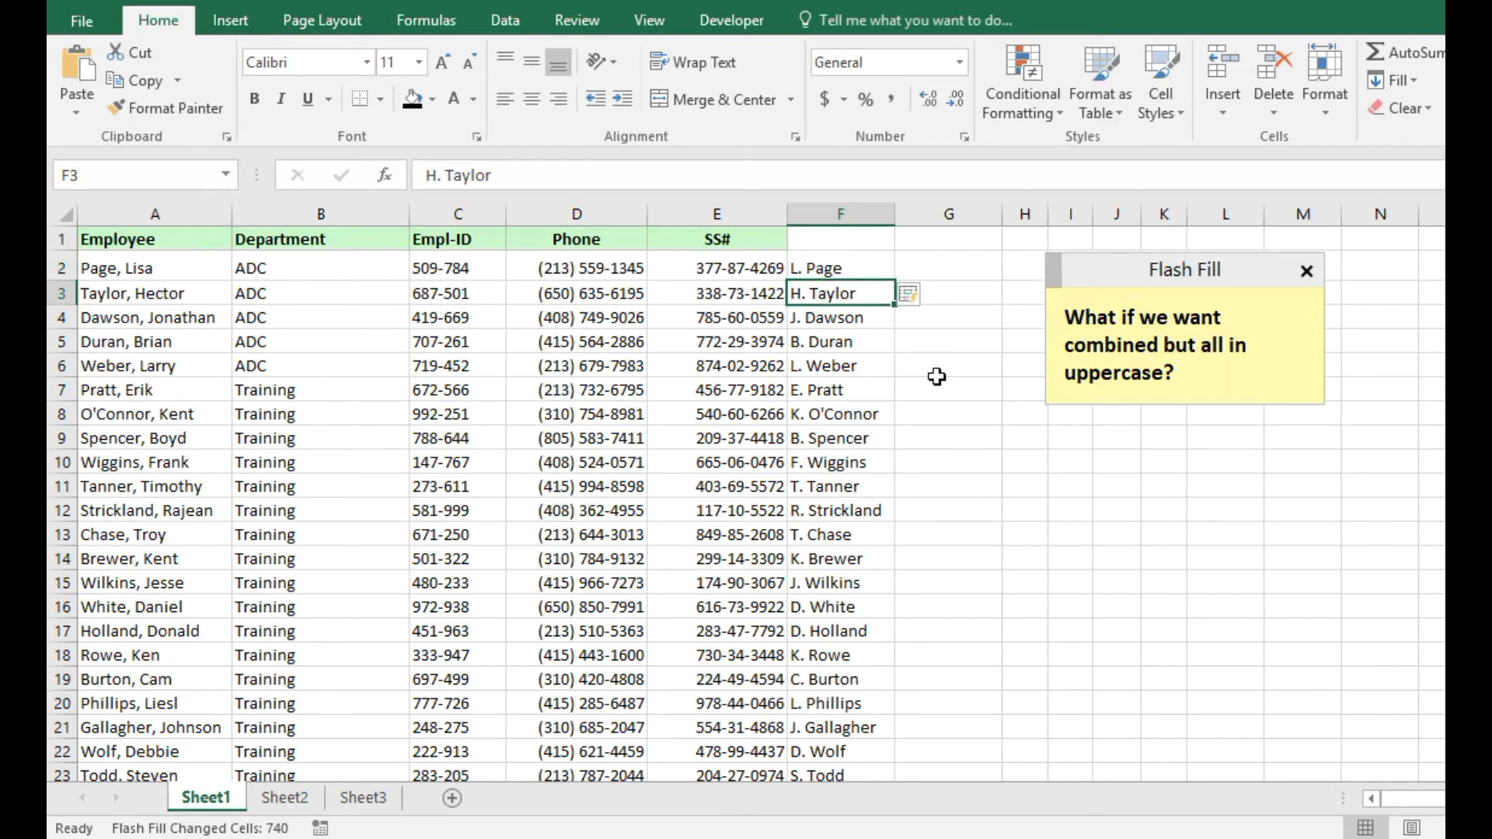
key("ctrl+z")
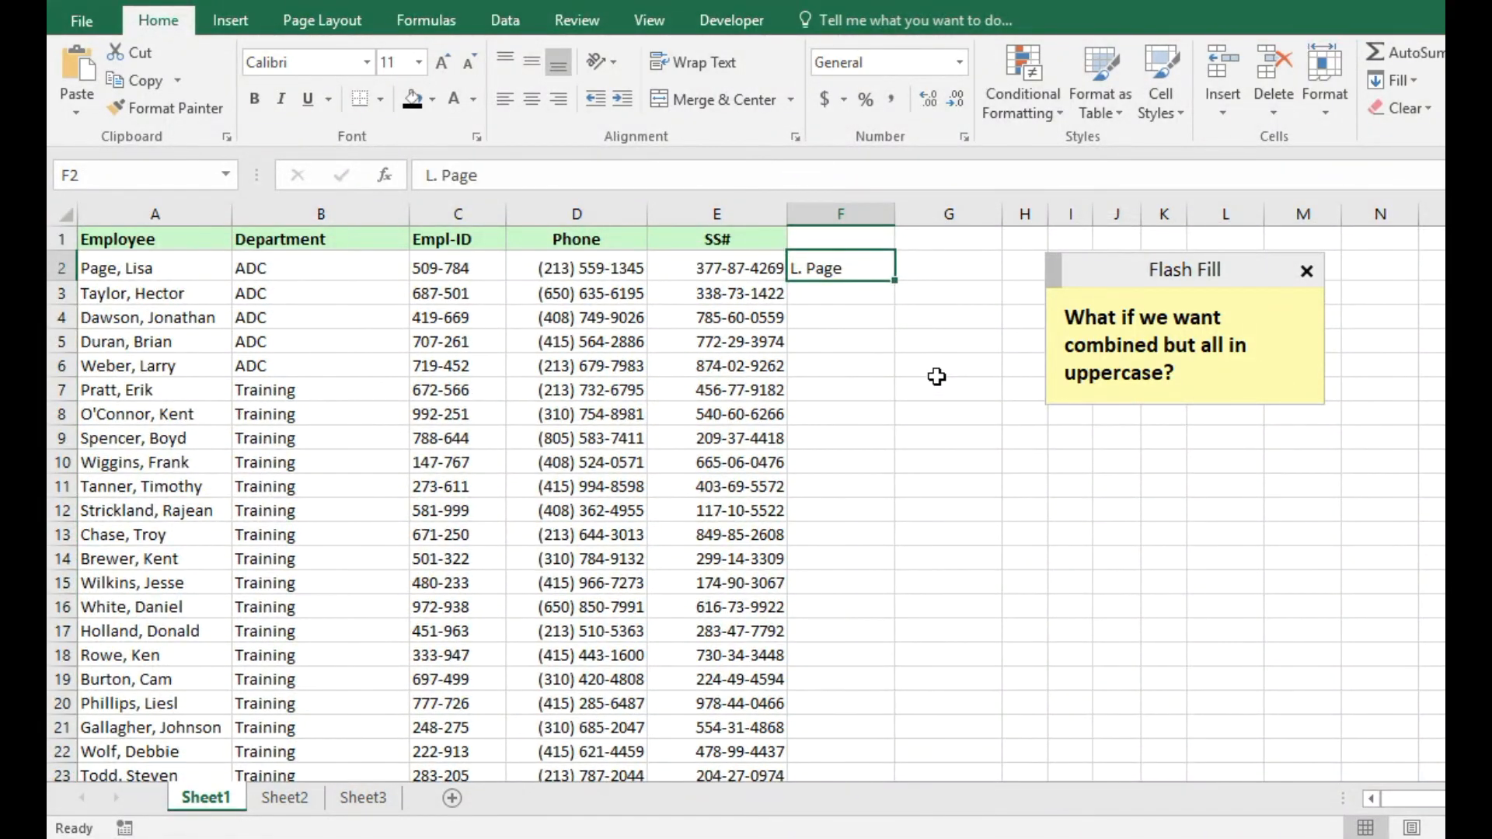
key("BackSpace")
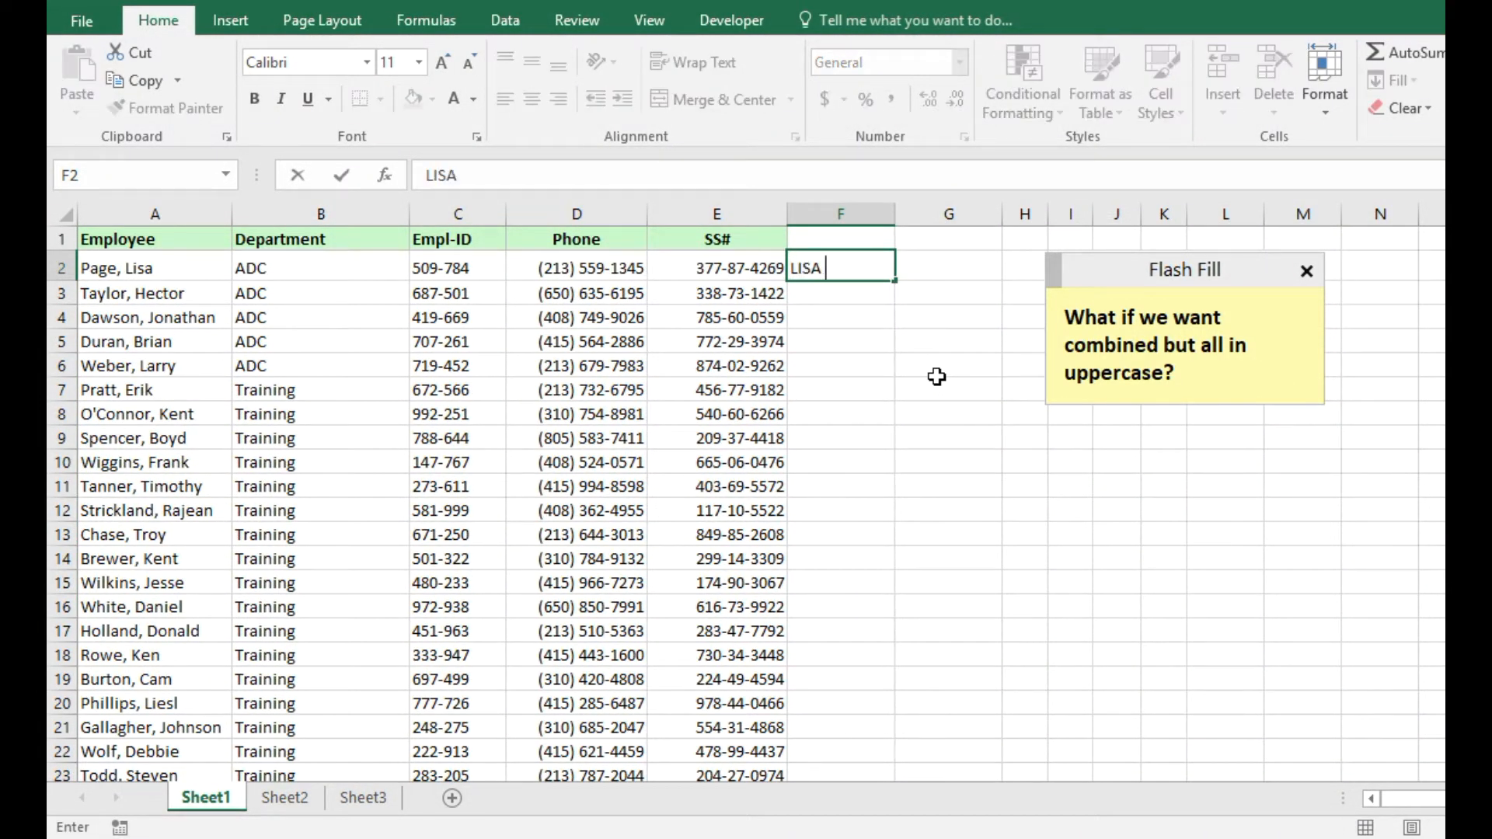
key("Return")
key("Up")
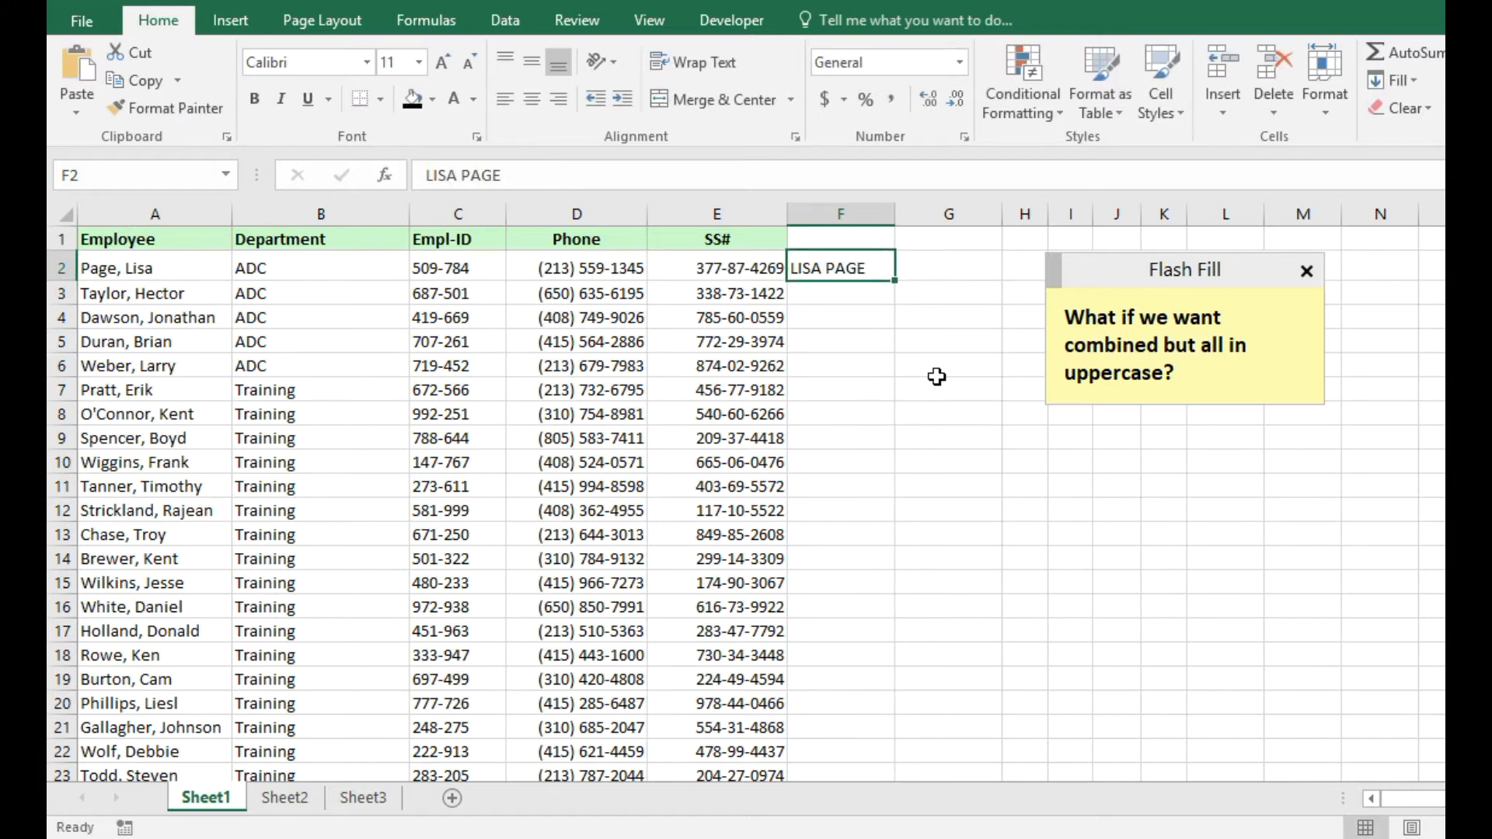
Add 'CTRL + E.' to the note and Flash Fill column F with uppercase full names.
left_click(1217, 367)
key("Return")
key("Return")
type("CTRL + E.")
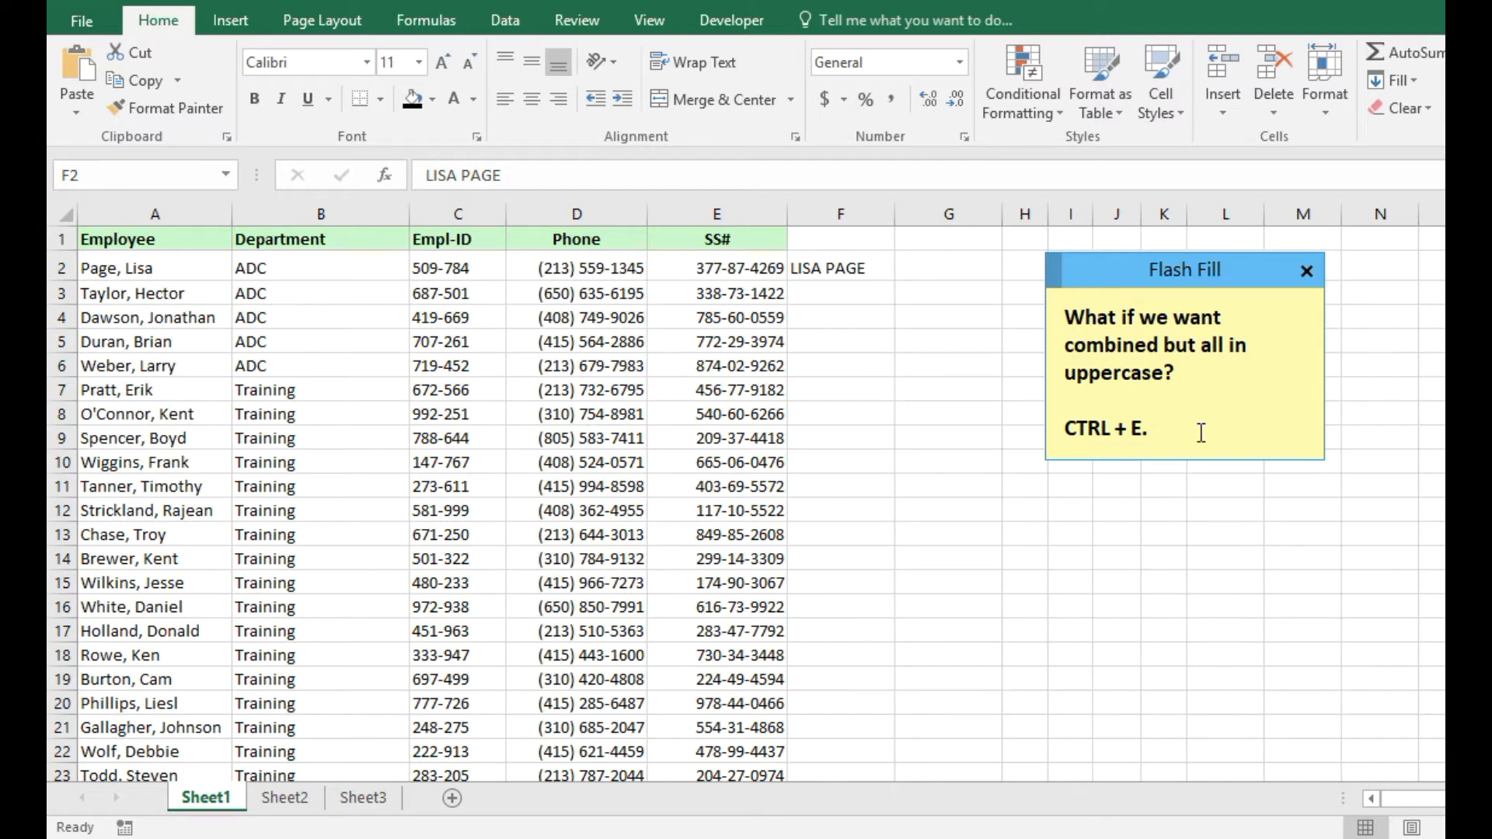
left_click(877, 262)
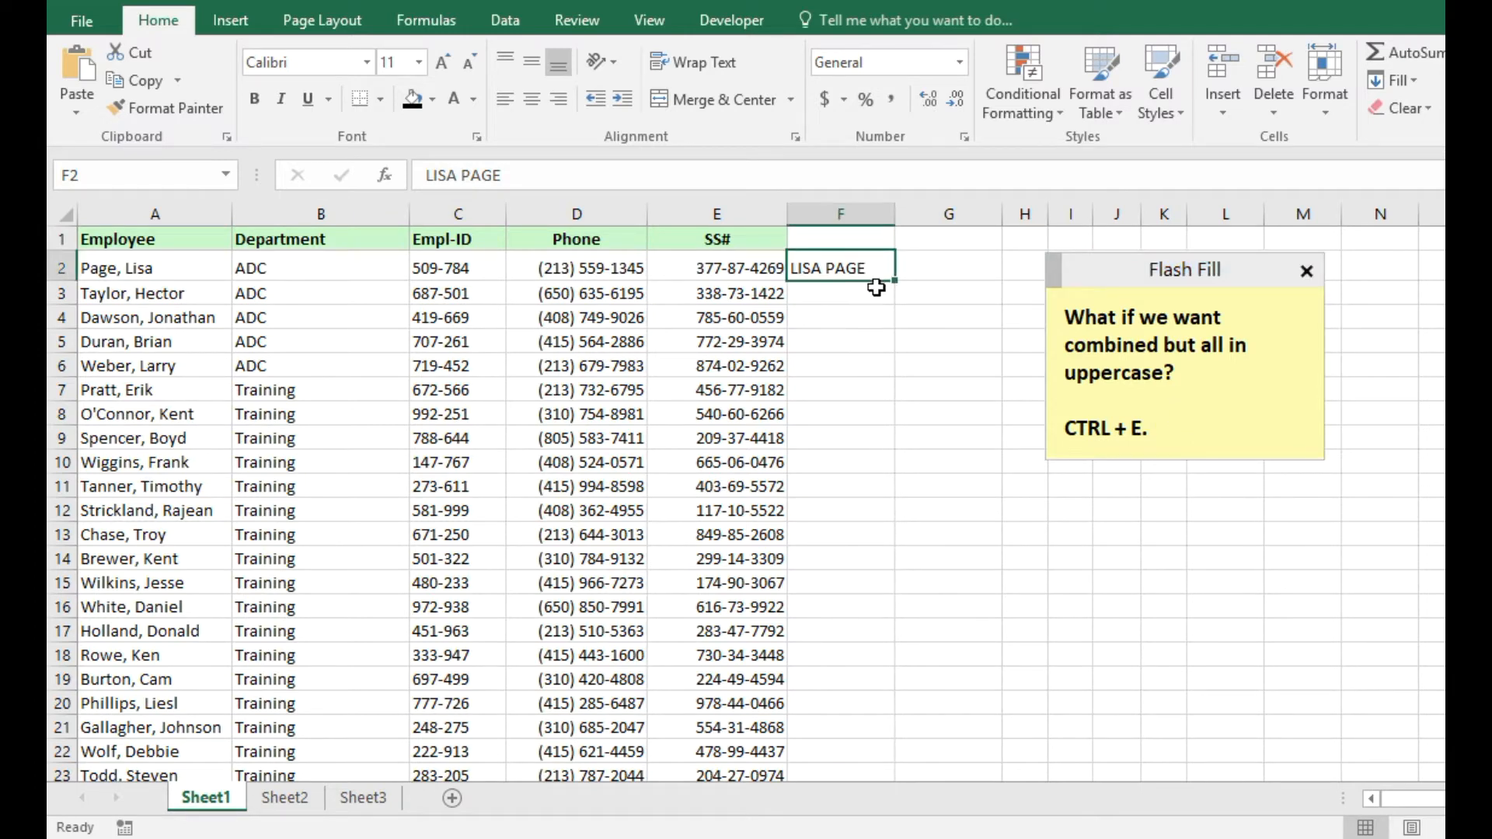
key("ctrl+e")
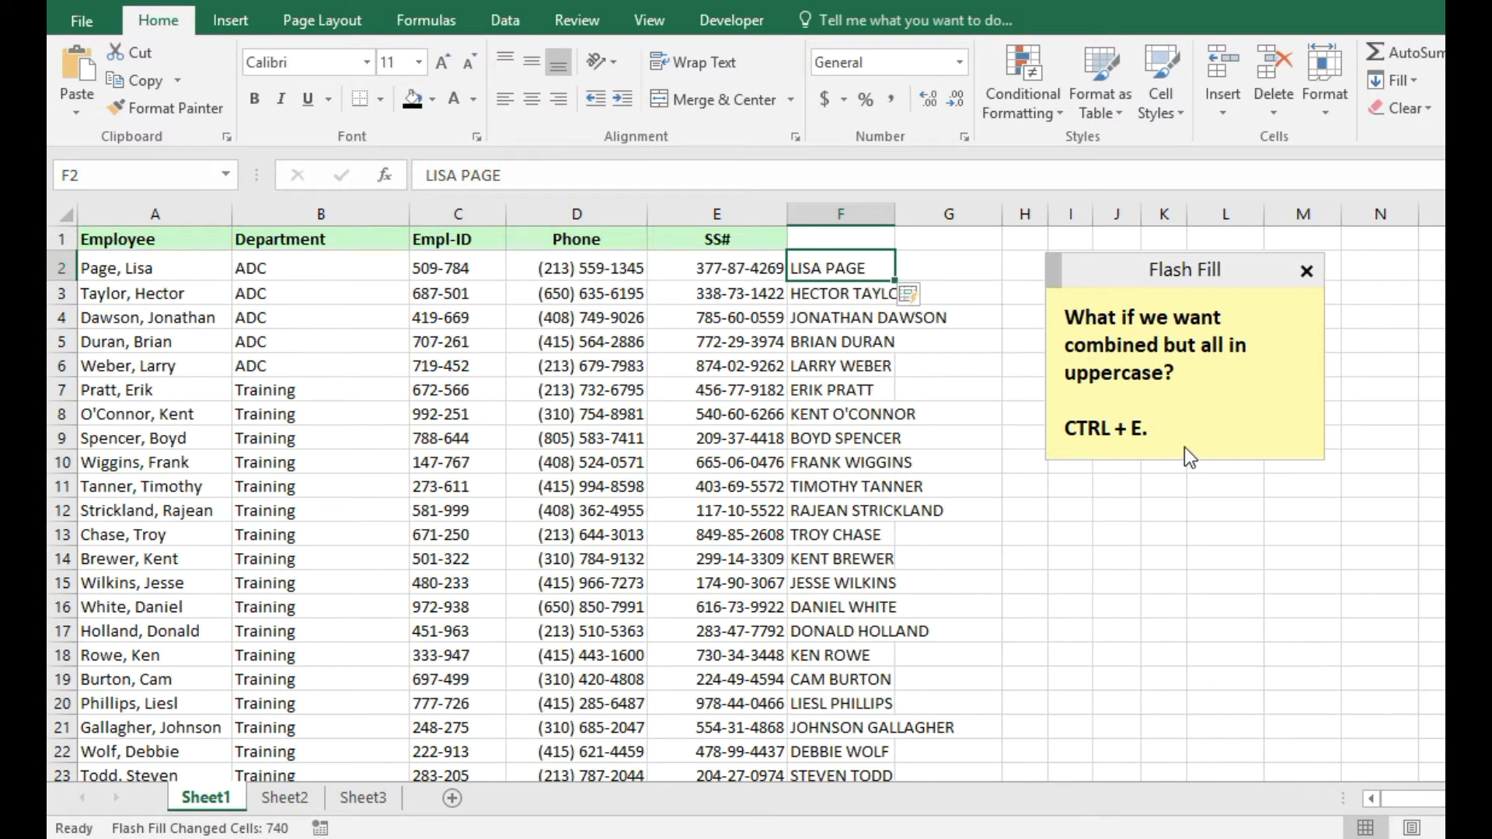
left_click(1204, 442)
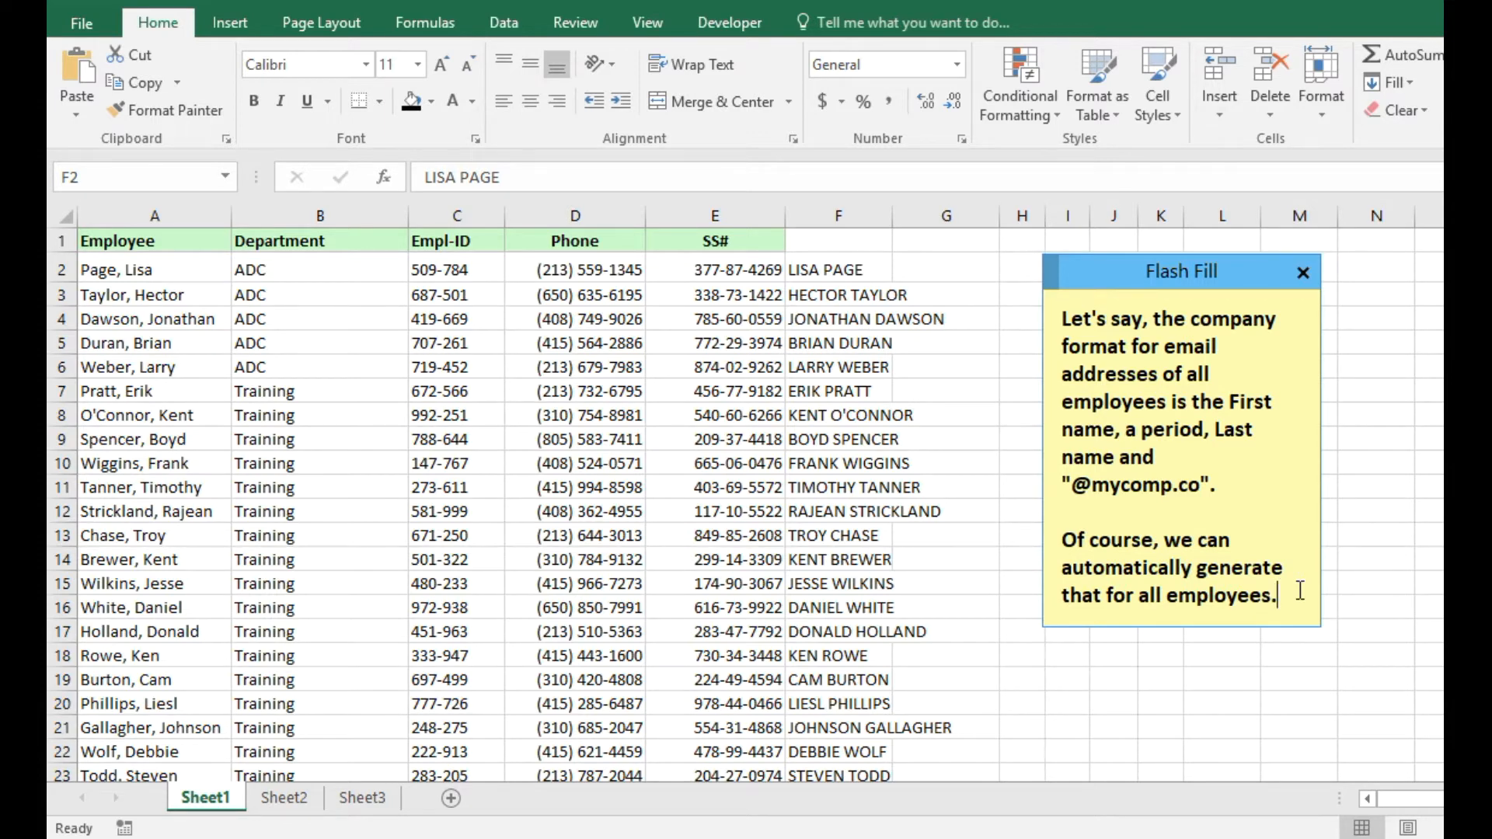
Rename the F1 header to 'Email'.
left_click(857, 260)
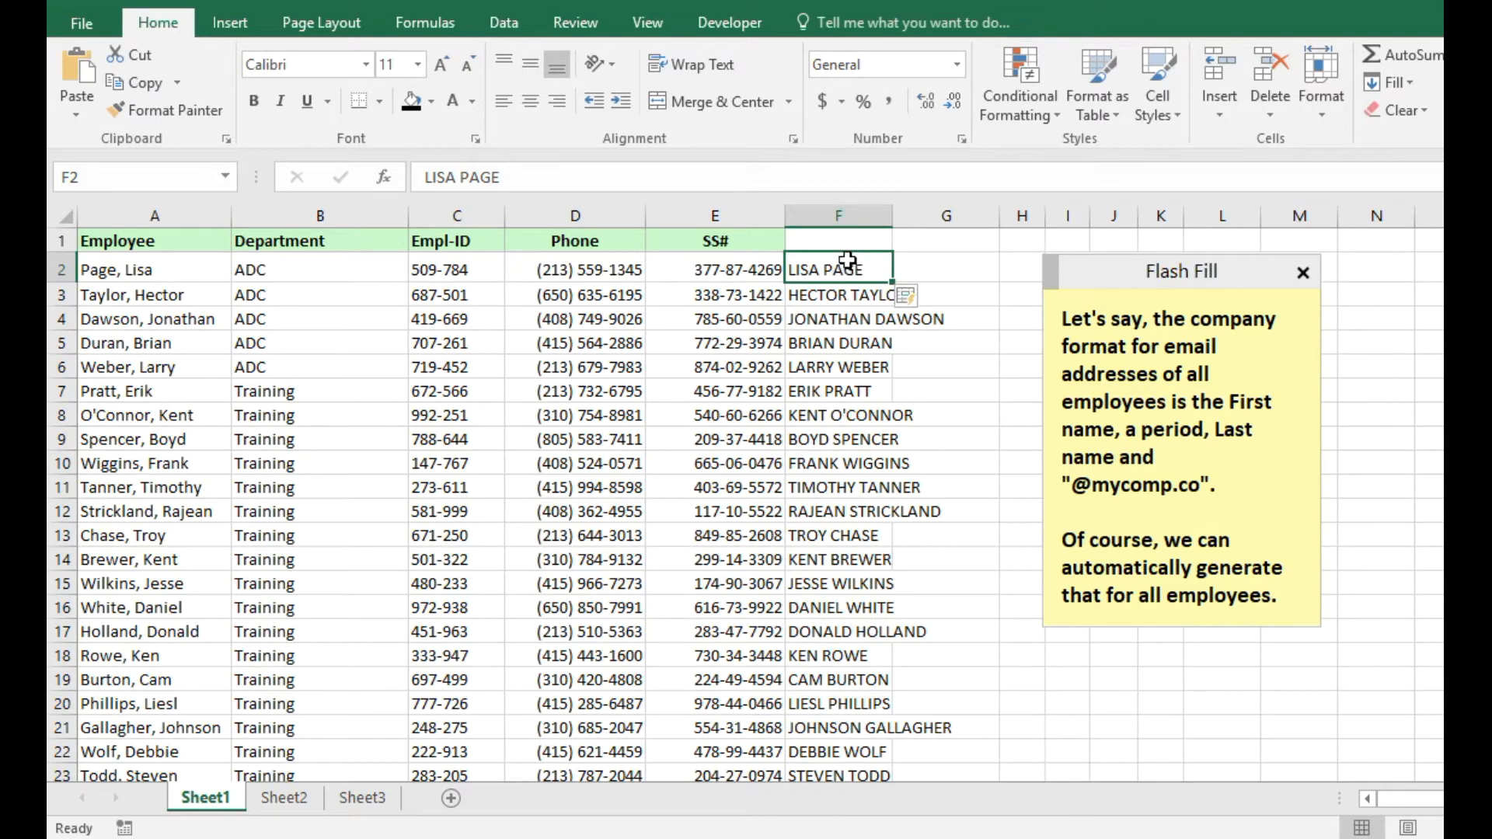
left_click(848, 243)
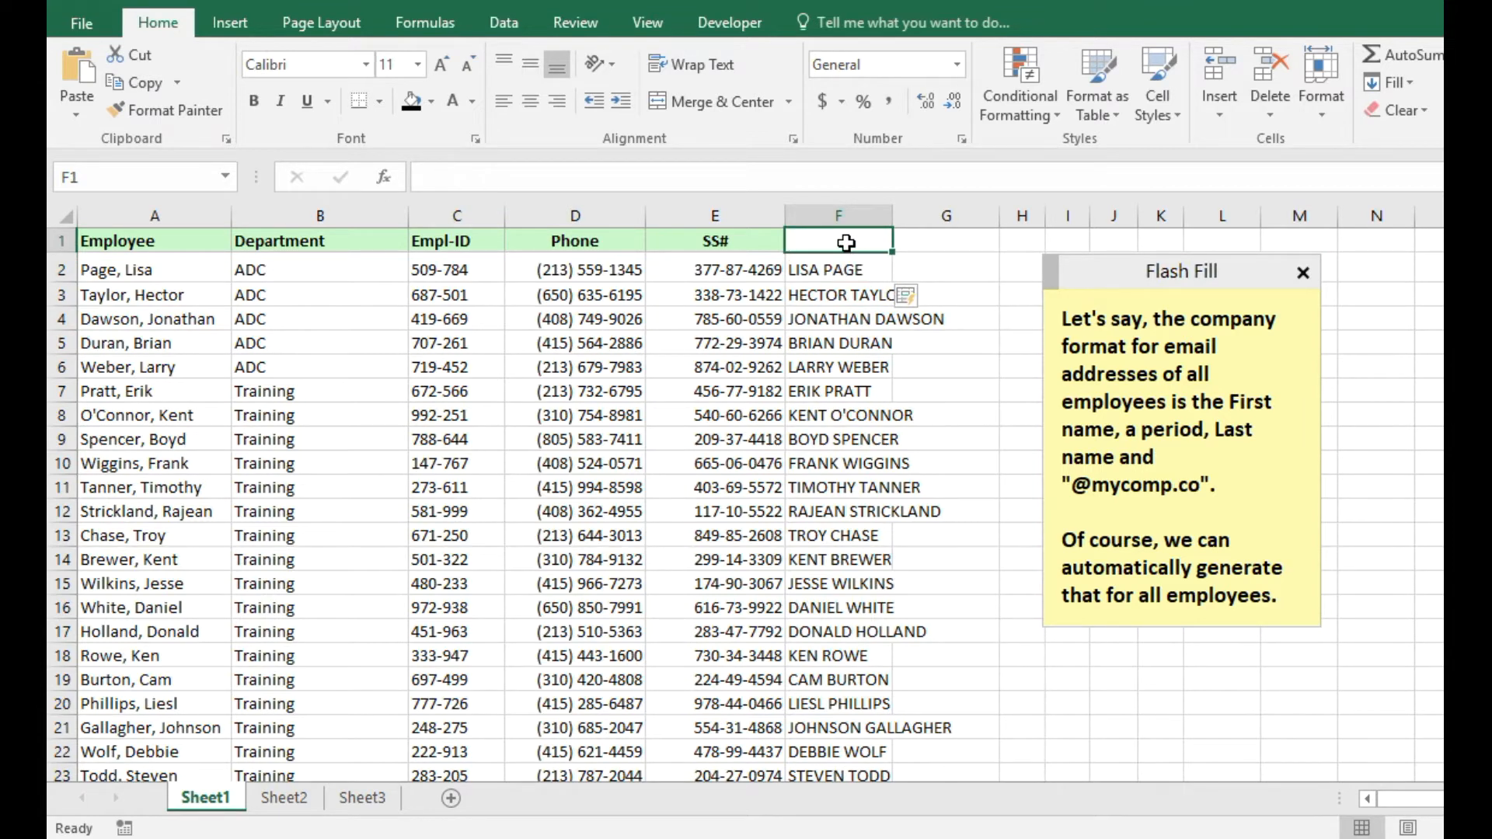
type("Email")
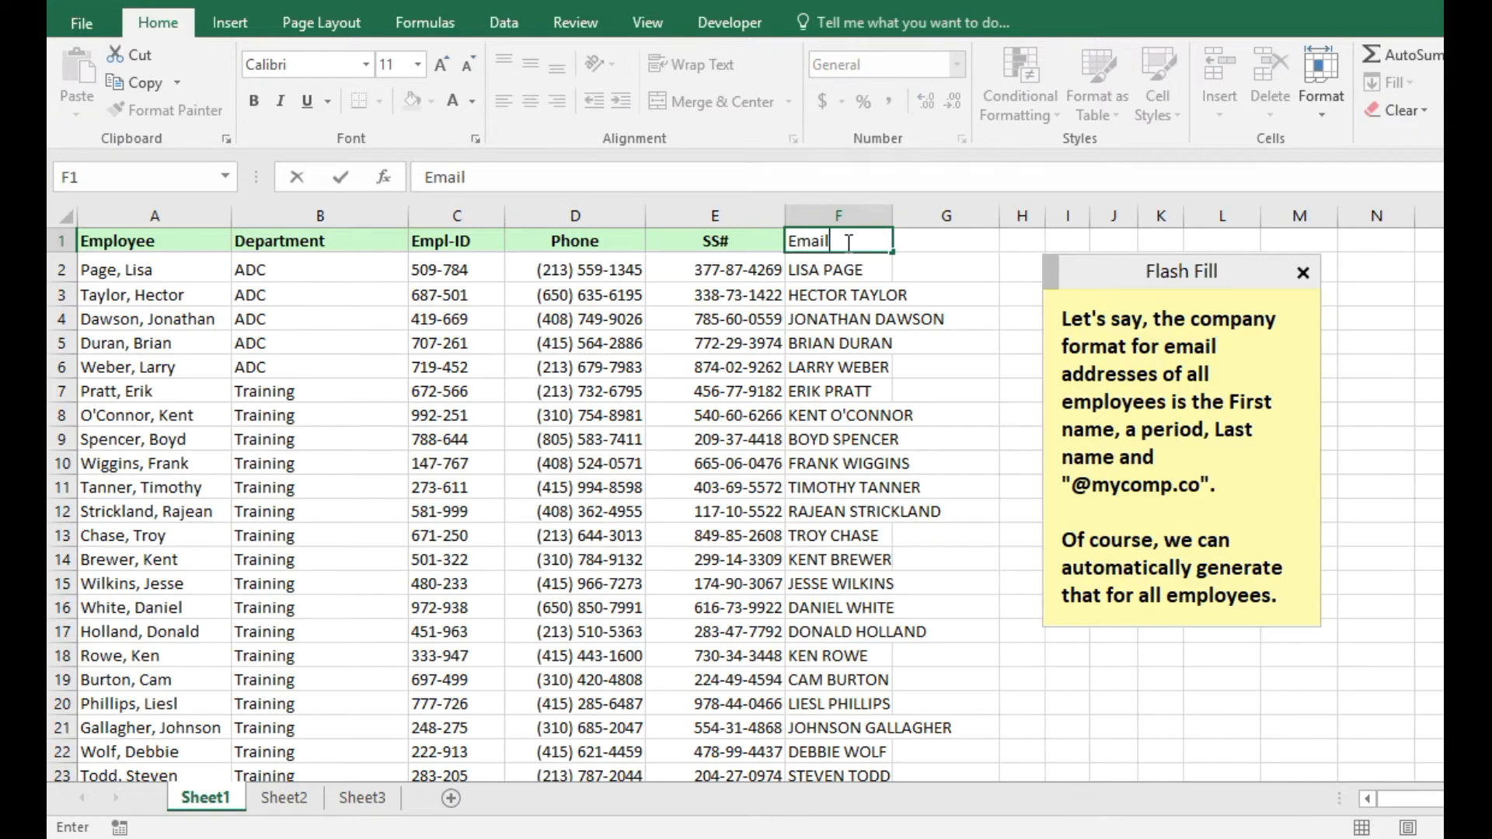
key("Return")
scroll(846, 244, "down", 20)
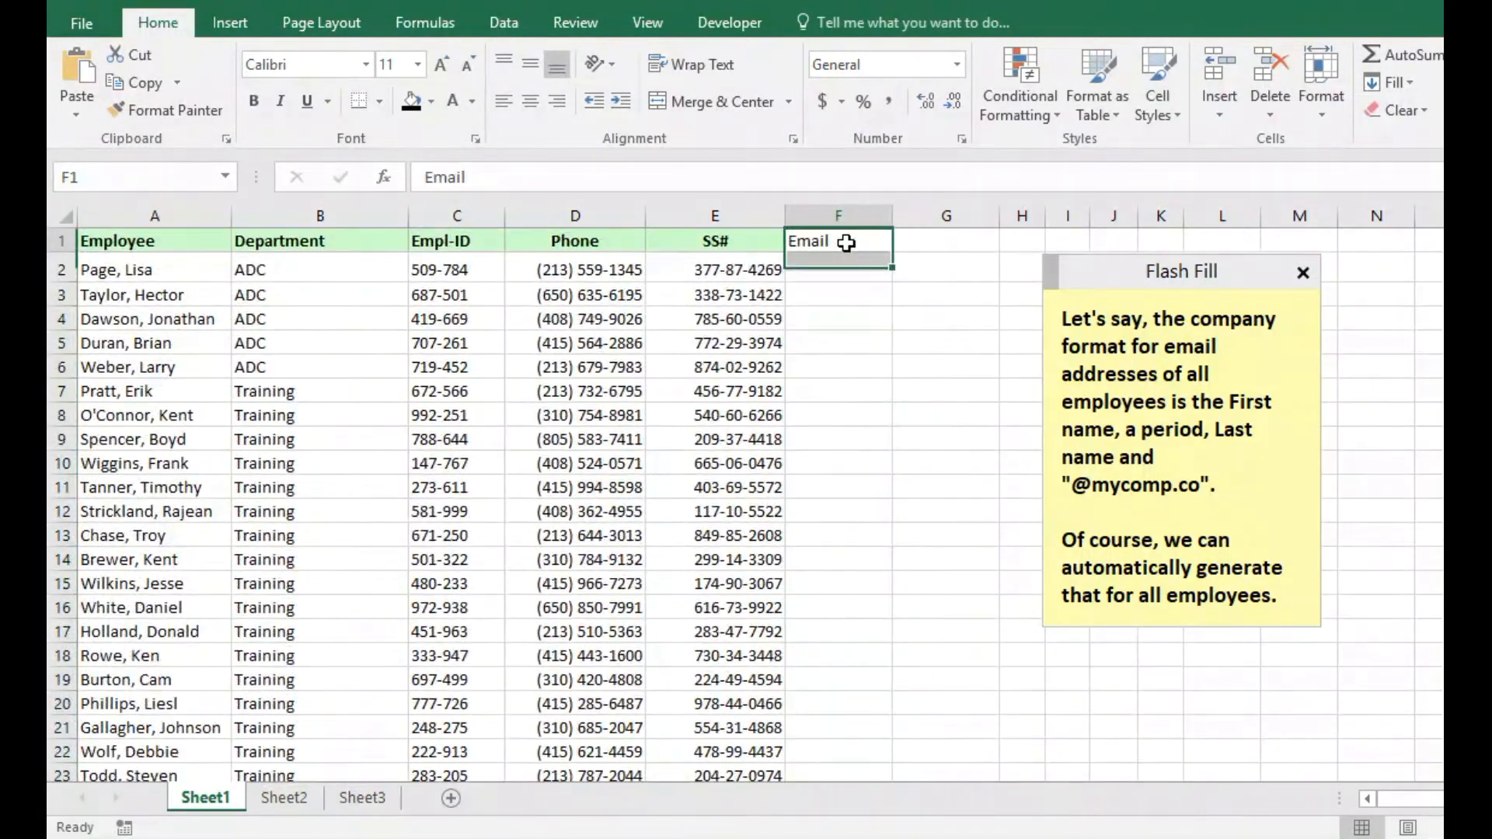
key("Return")
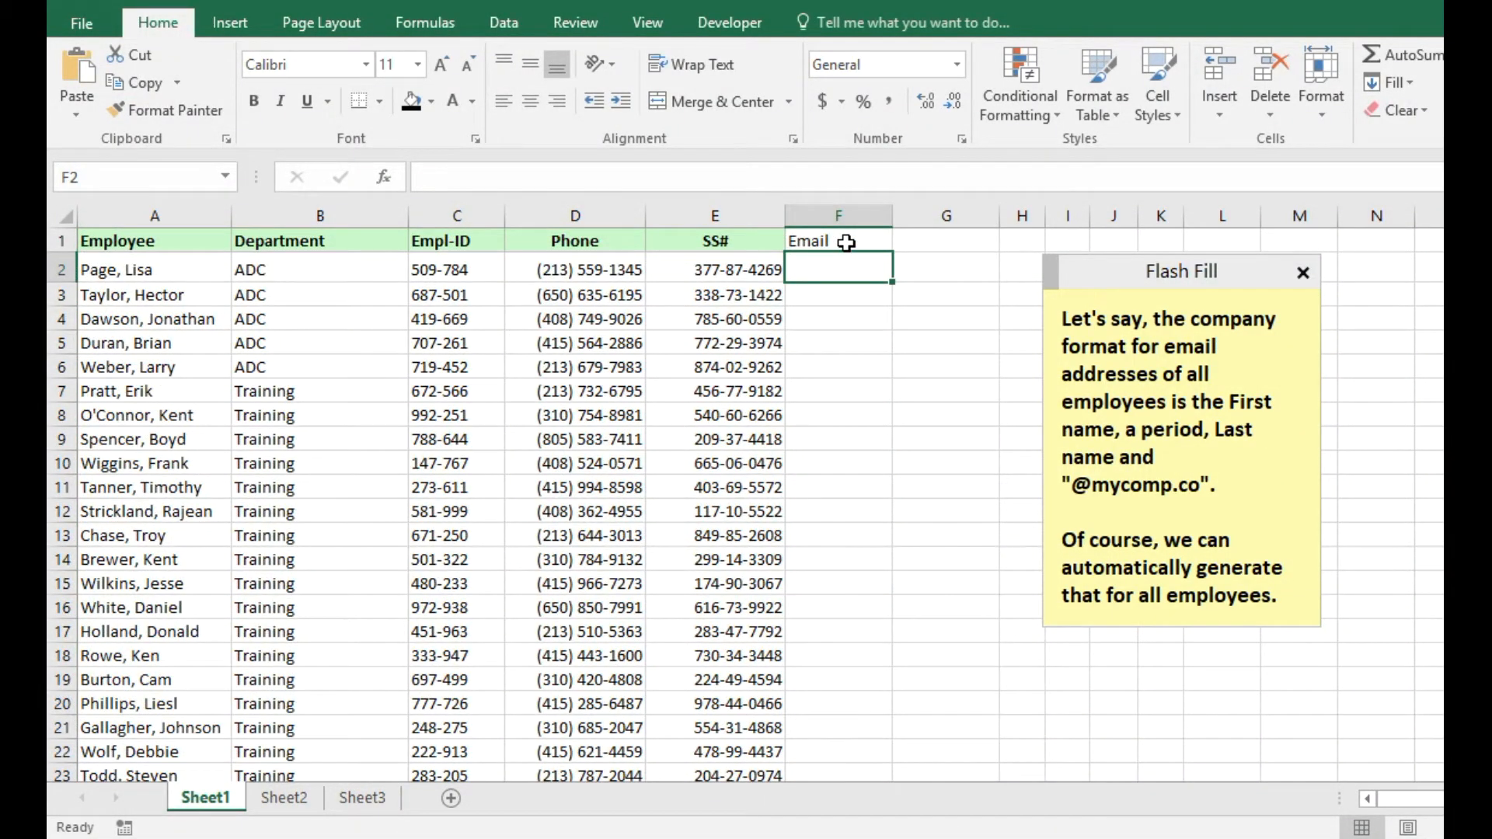
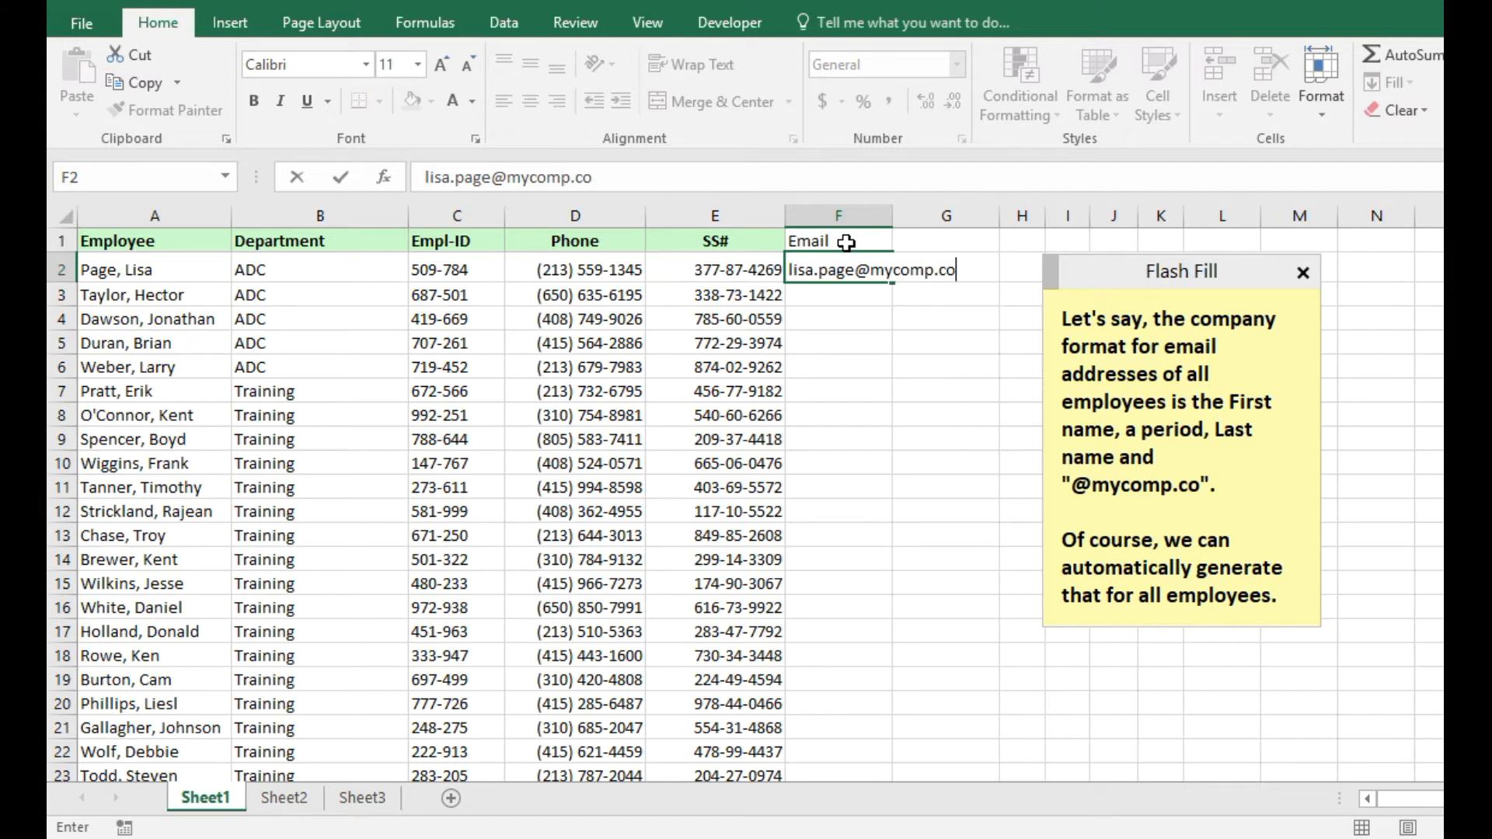
key("Return")
key("Up")
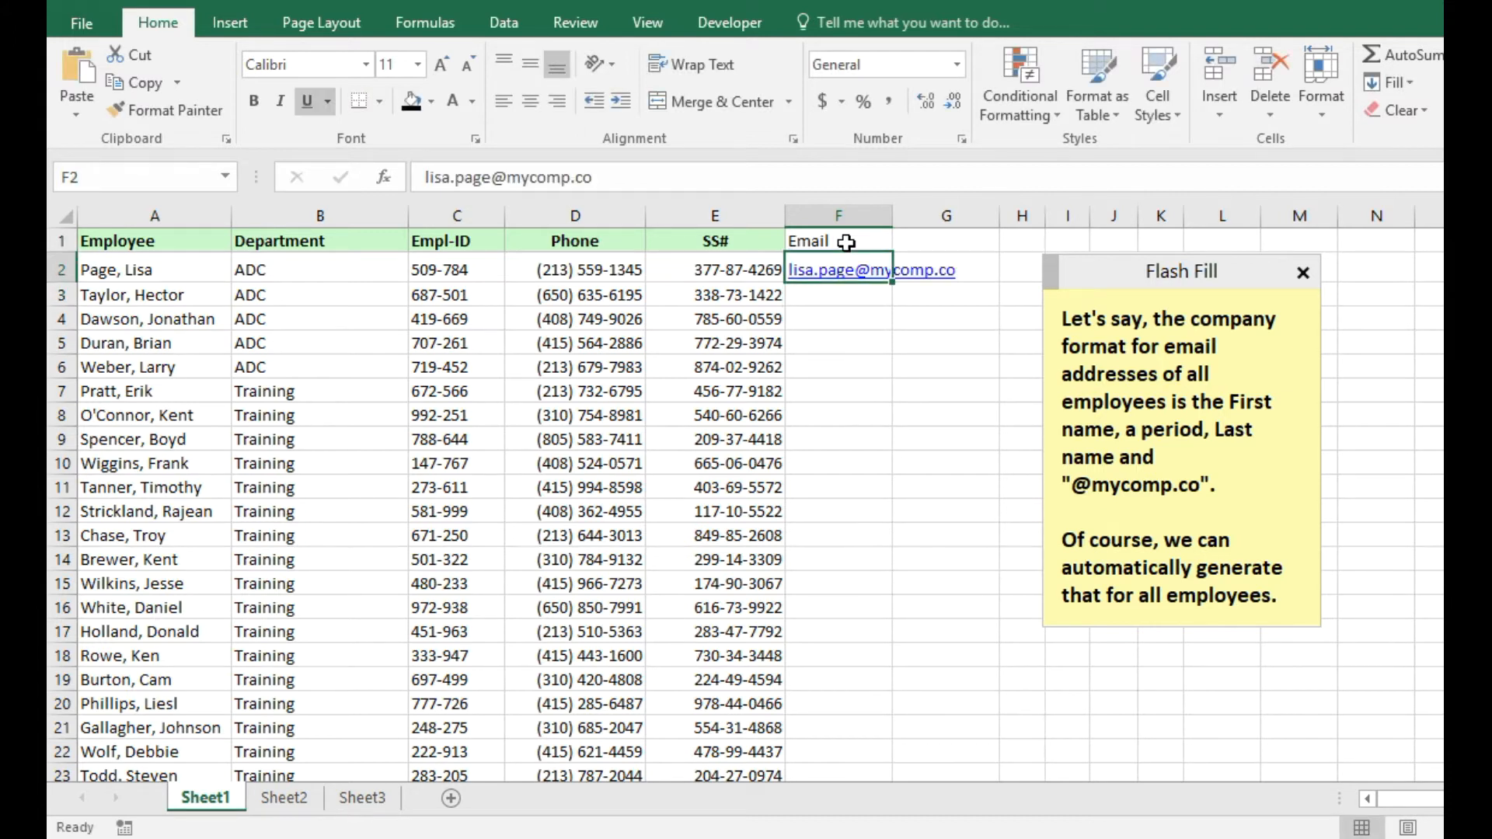
left_click(1294, 600)
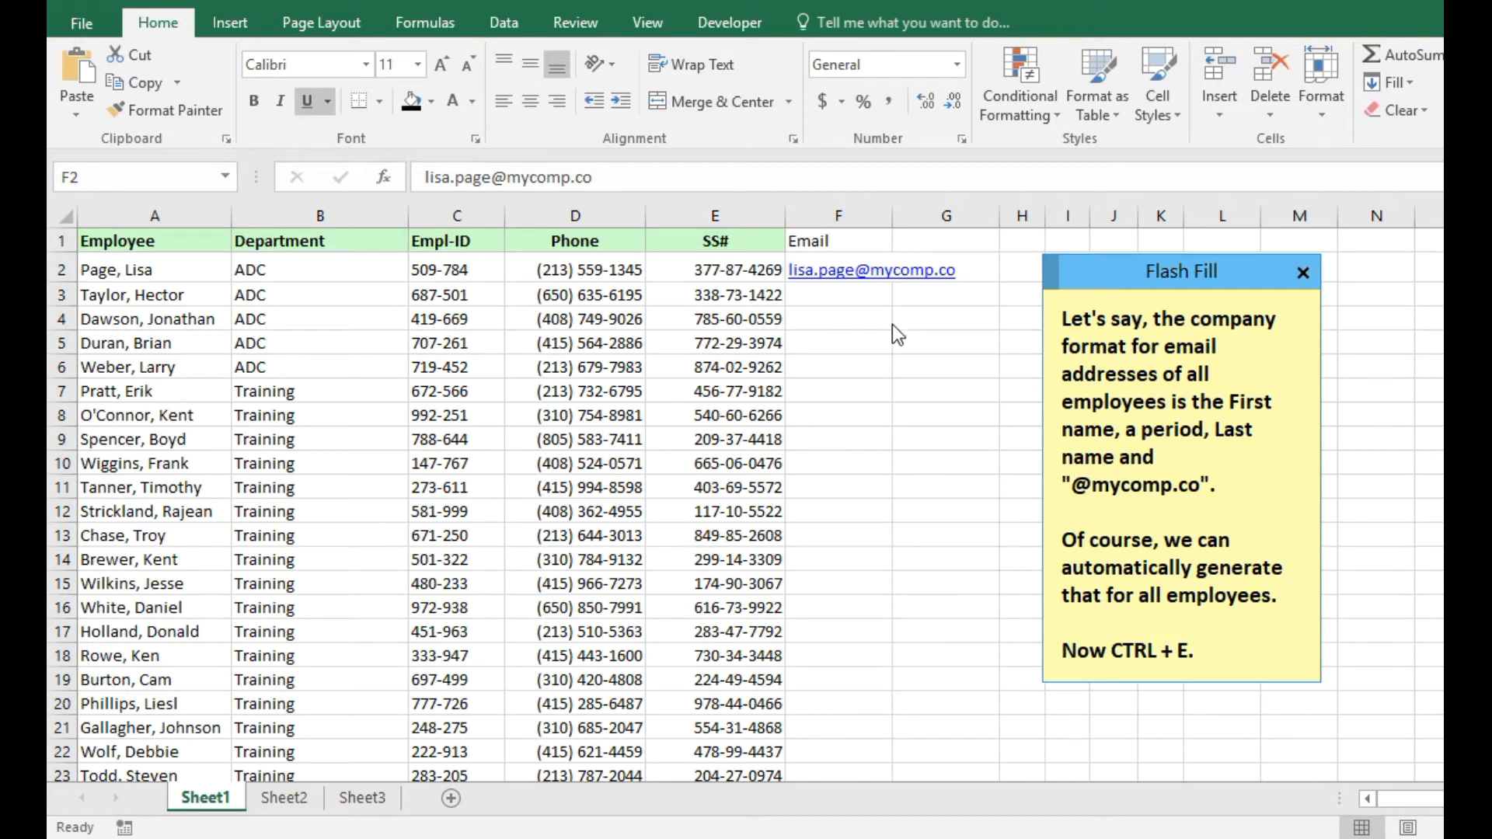
Flash Fill every employee's email address down column F and add 'Magic!' to the note.
left_click(826, 278)
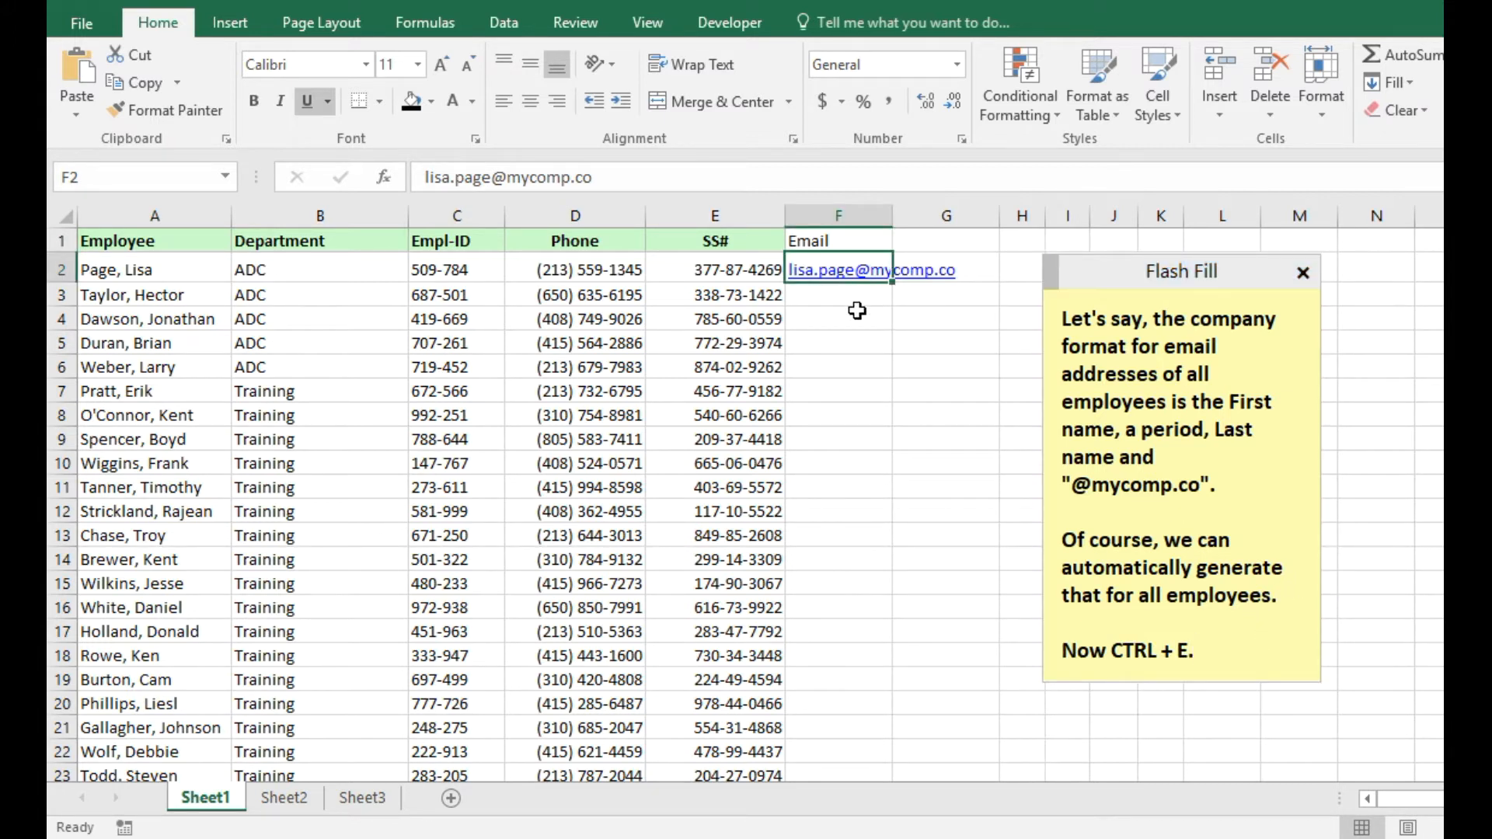
key("ctrl+e")
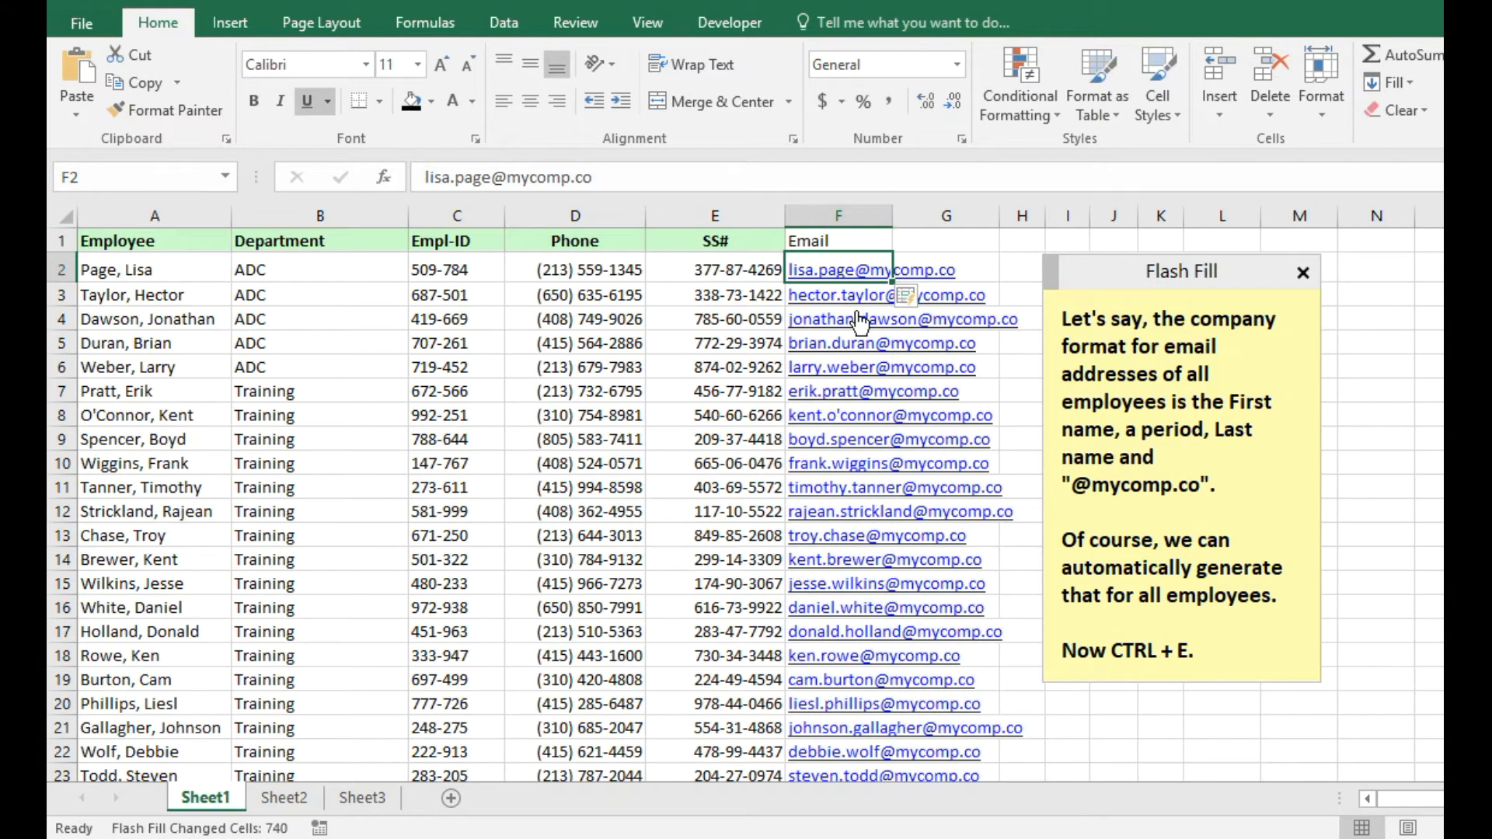
left_click(1252, 652)
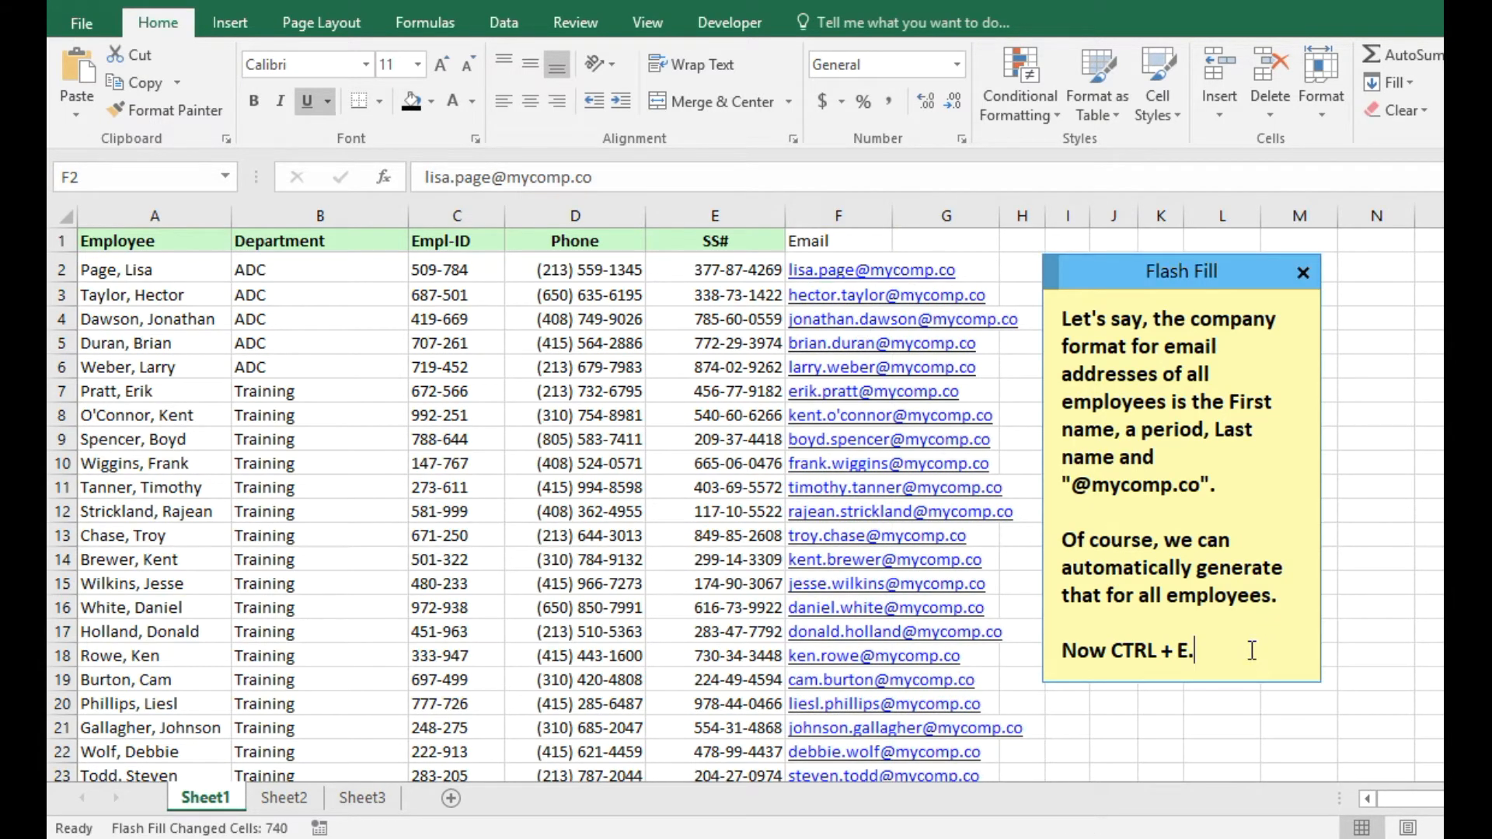
key("Return")
key("Return")
type("Magic!")
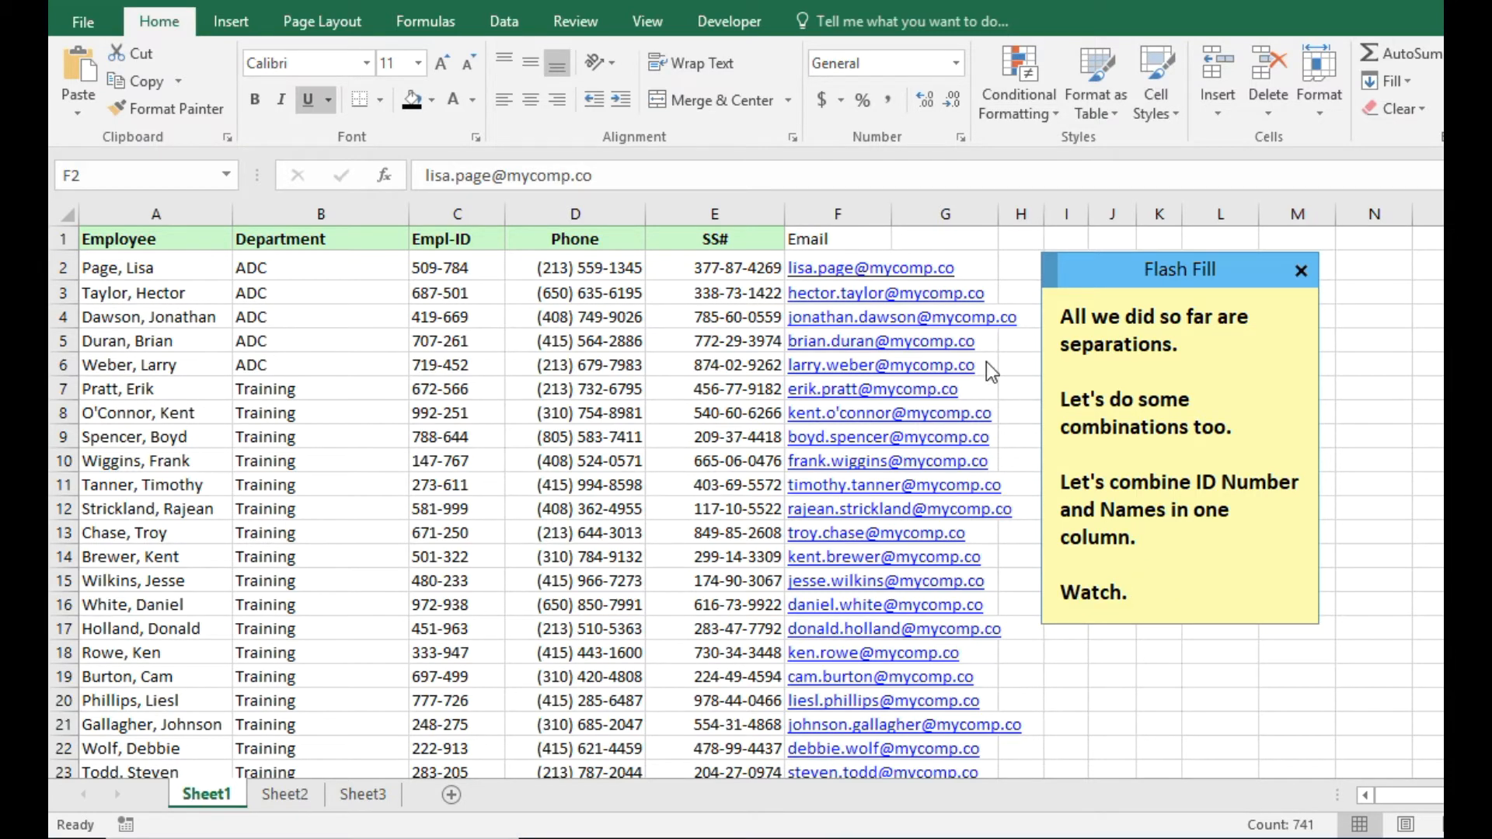
Clear the Email column and enter the first employee's 'ID / FULL NAME' example in F2.
left_click(856, 211)
right_click(856, 208)
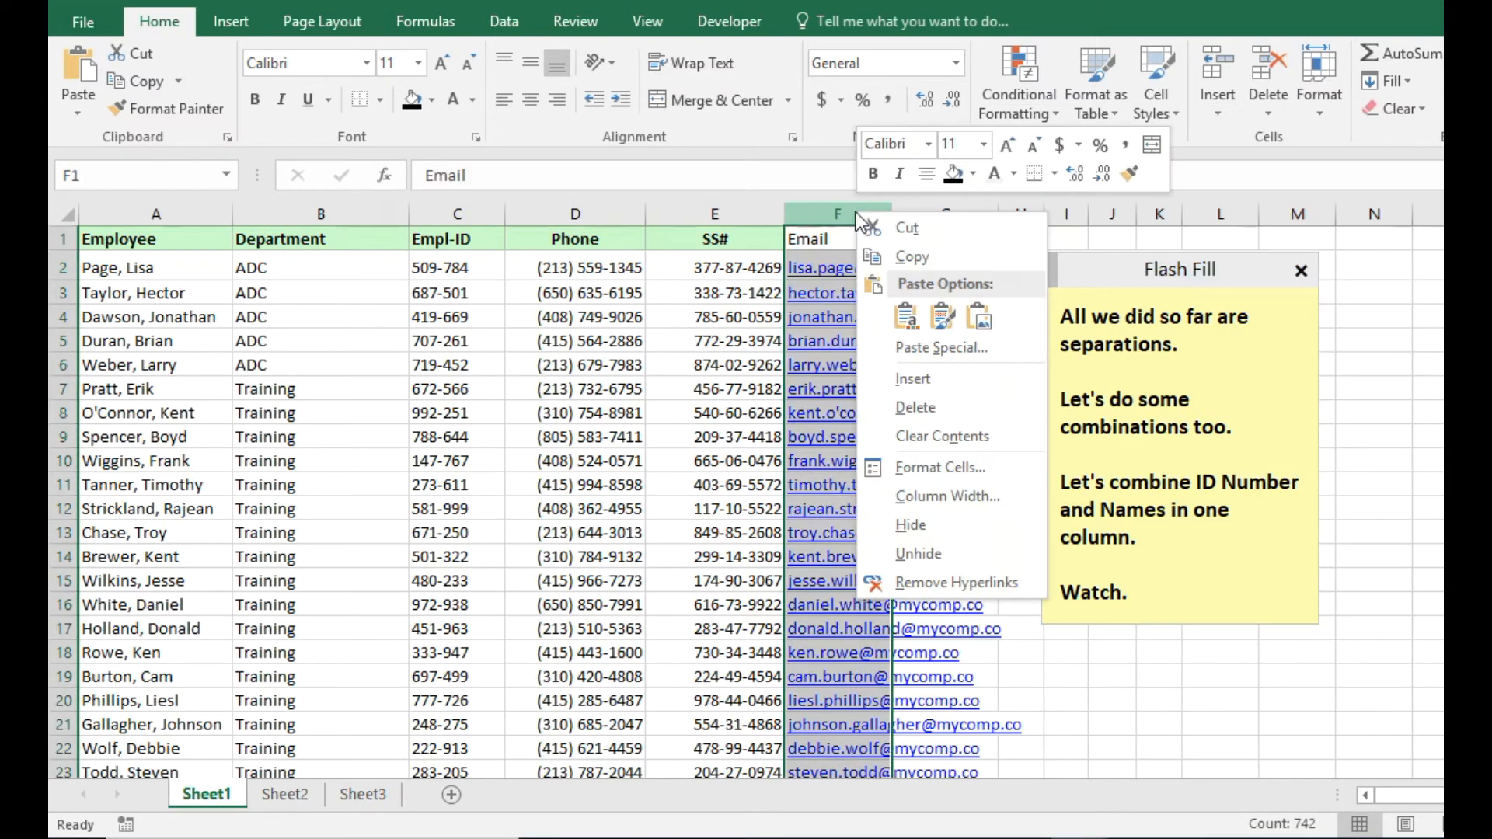
left_click(925, 406)
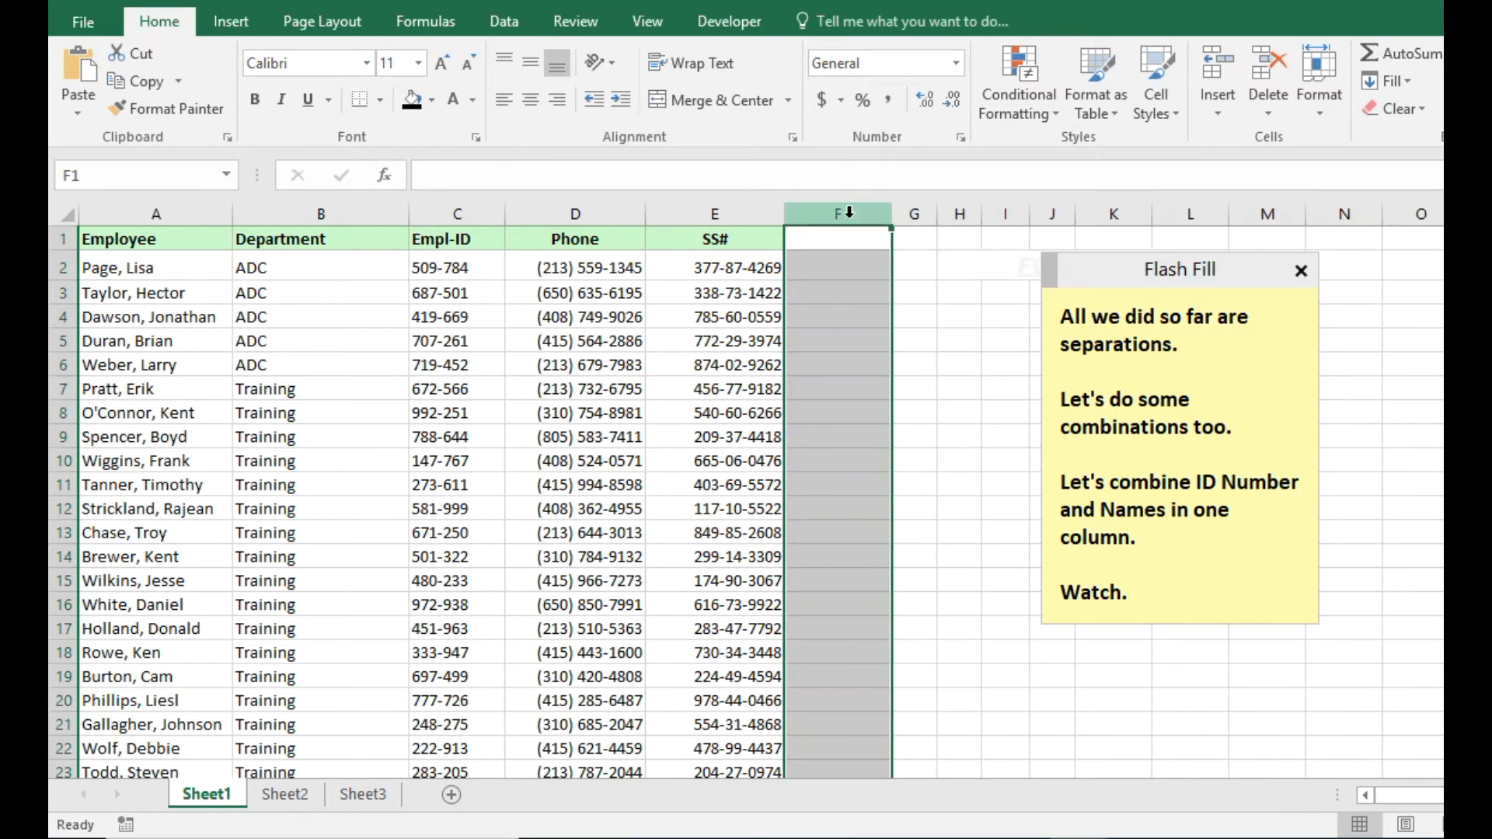
left_click(829, 265)
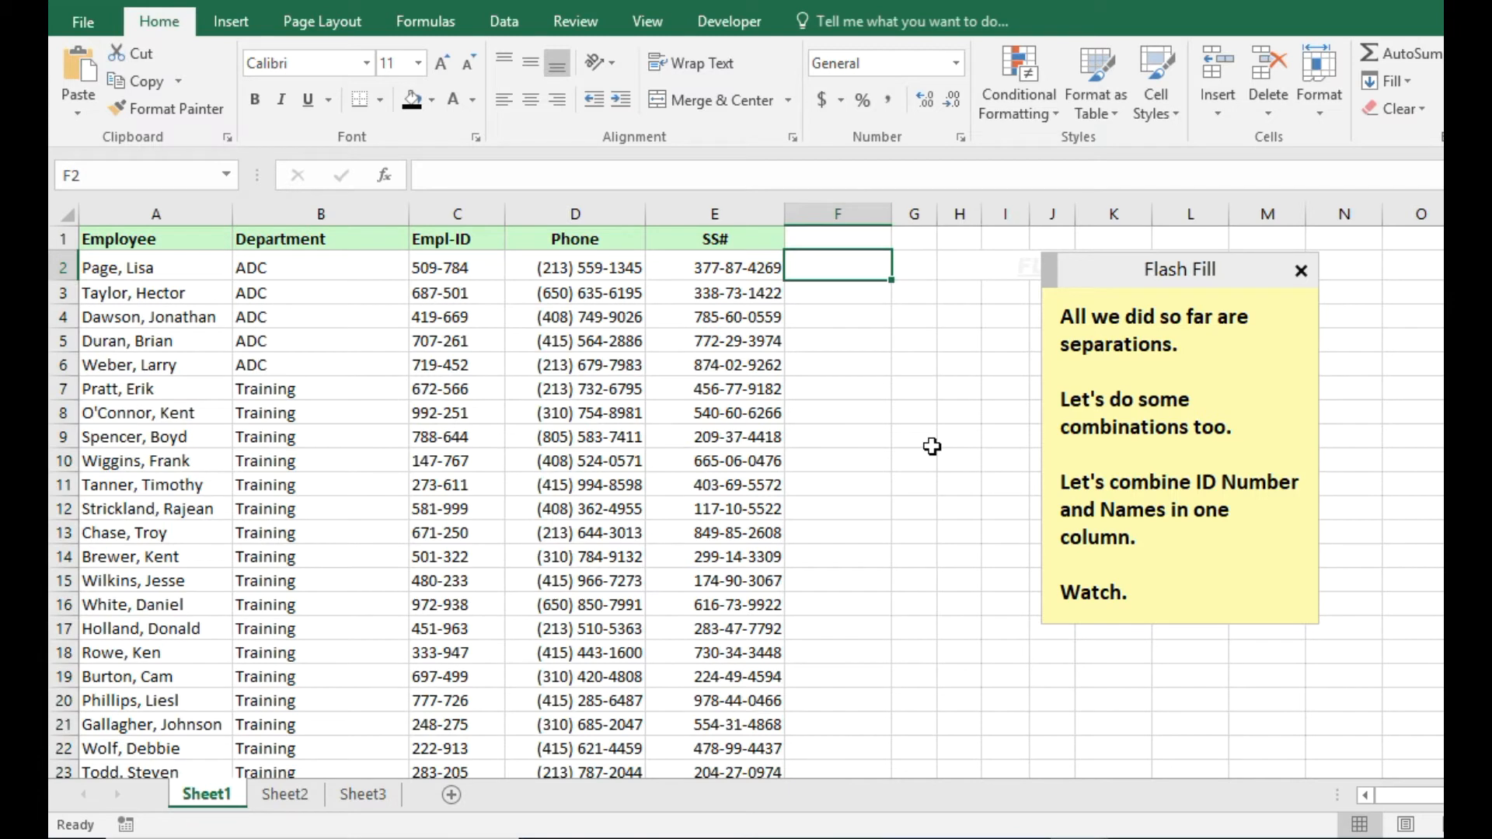
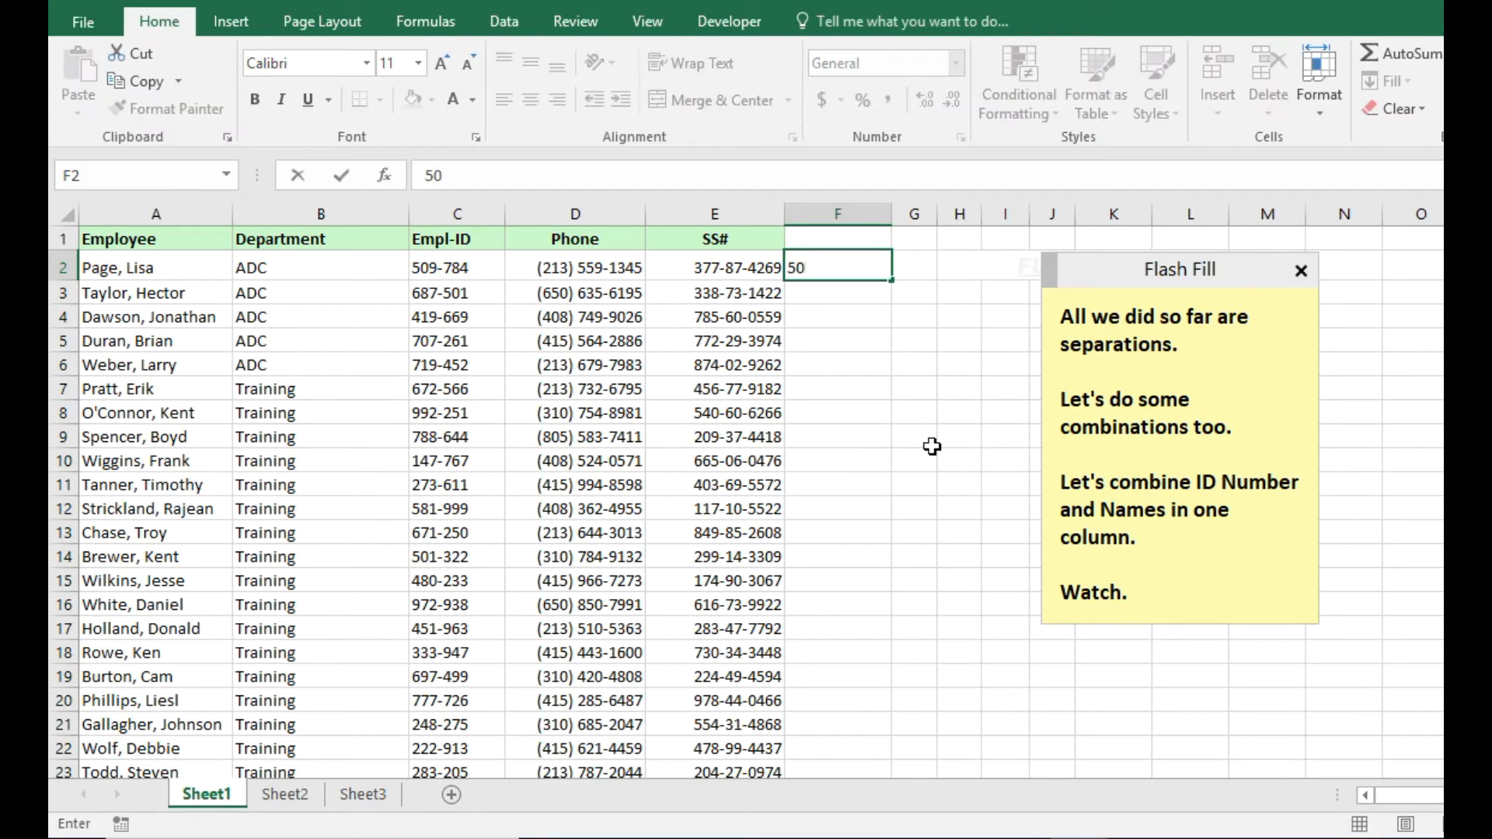
key("Return")
key("Up")
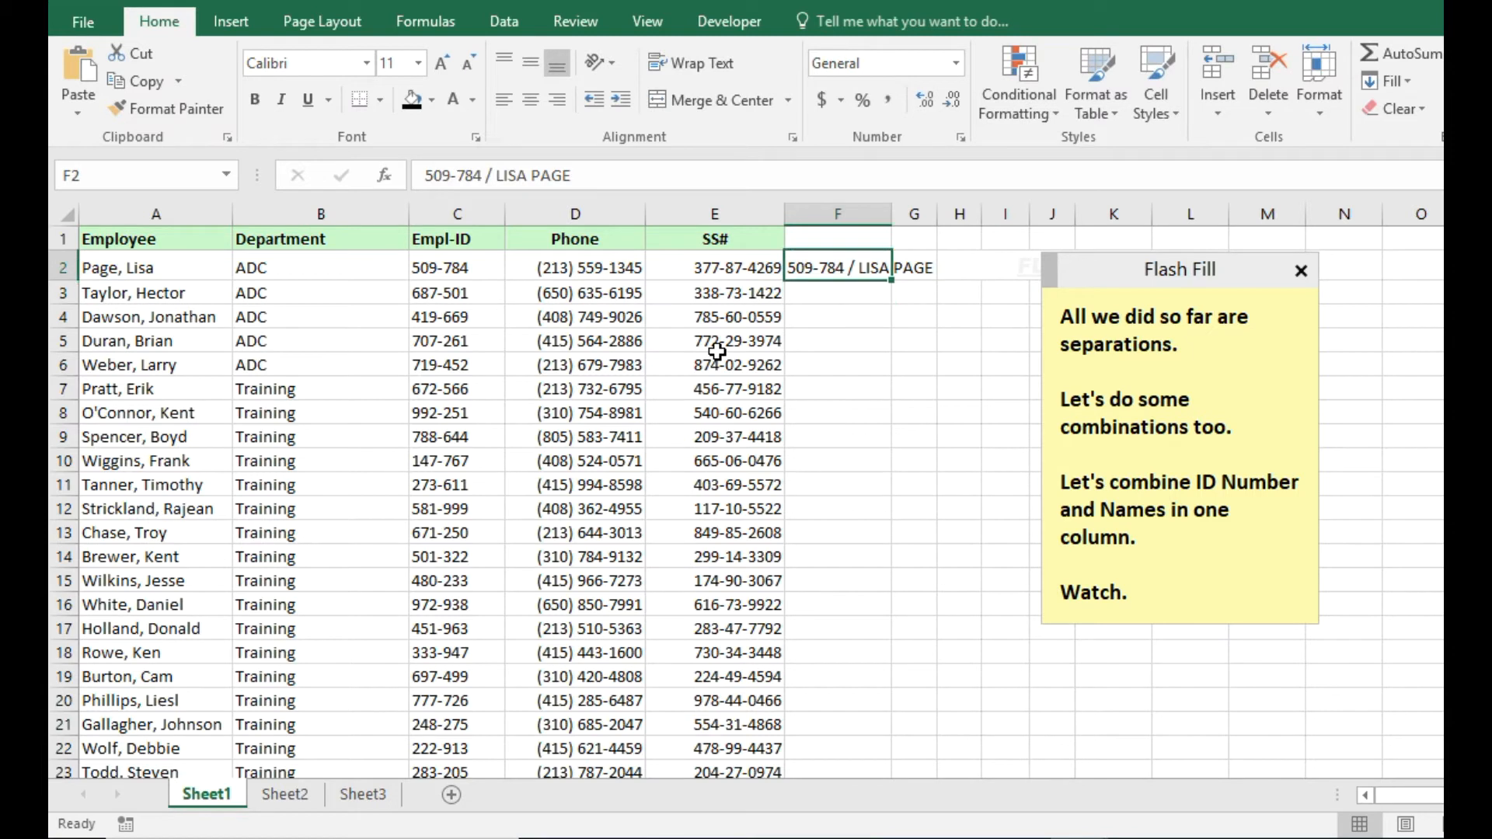
Flash Fill column F with ID / uppercase name pairs and update the note.
left_click(1181, 600)
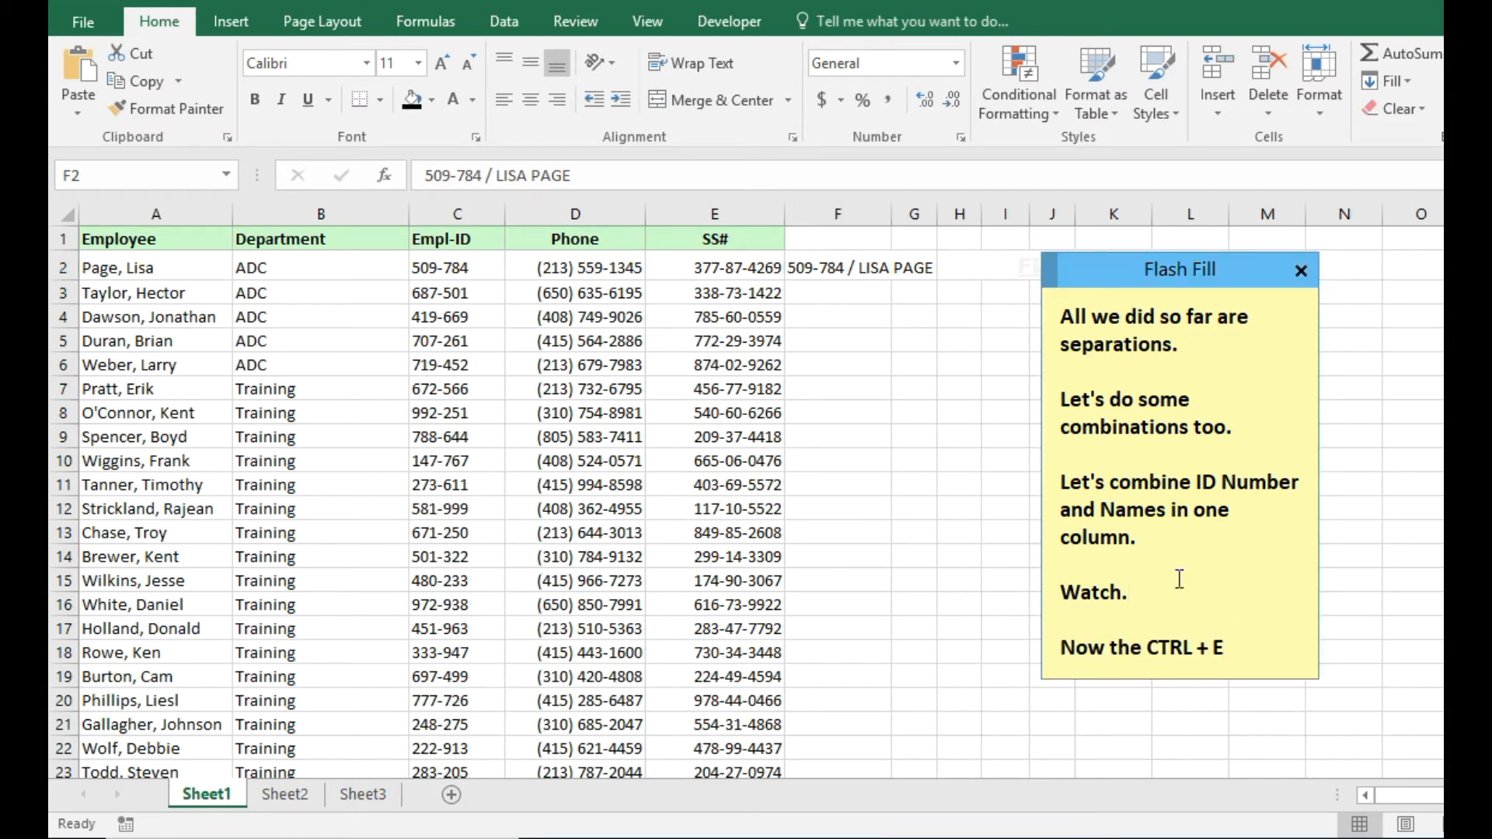
type(".")
left_click(846, 269)
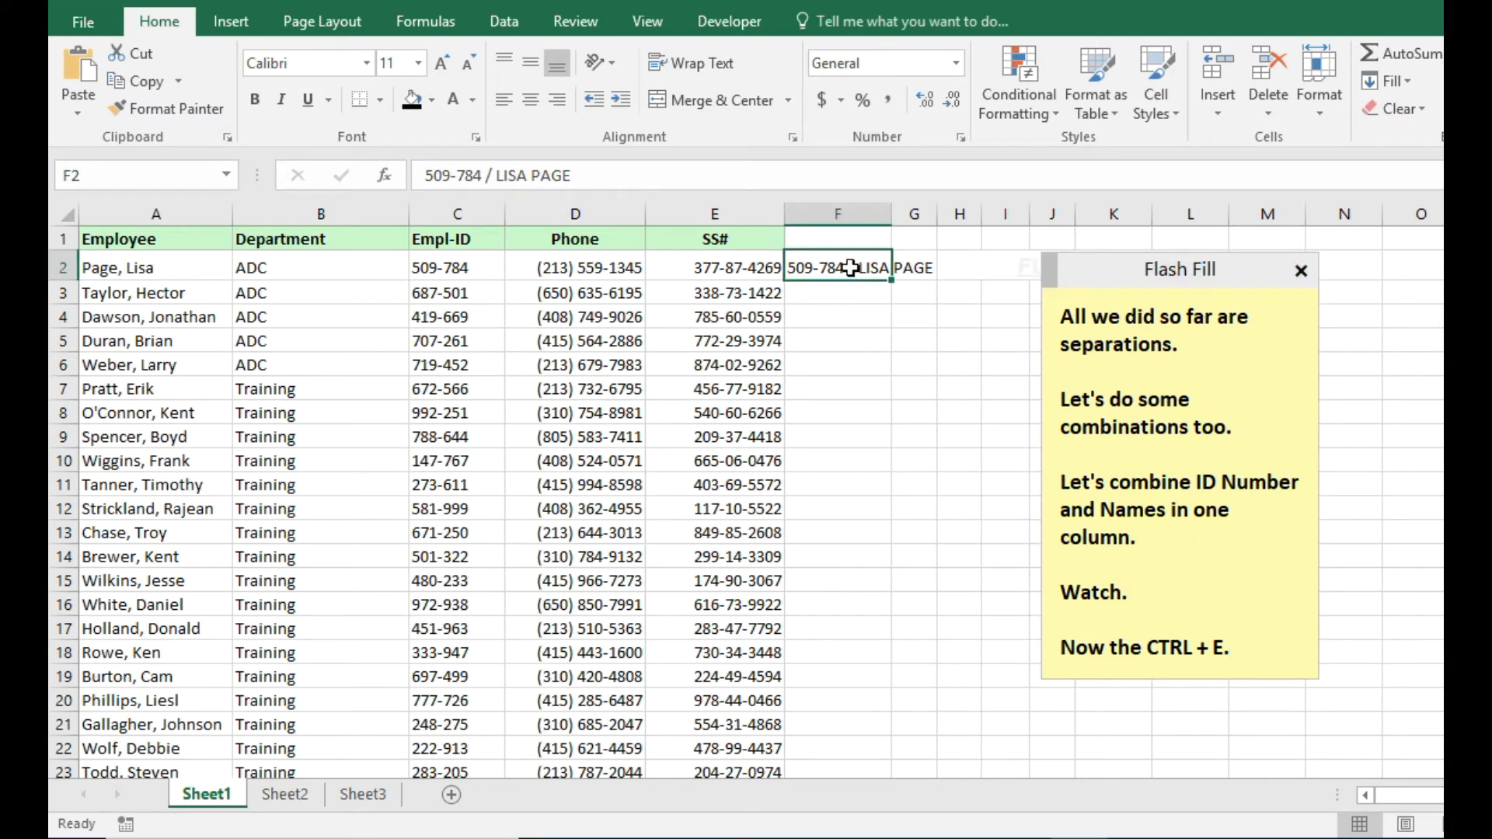
key("ctrl+e")
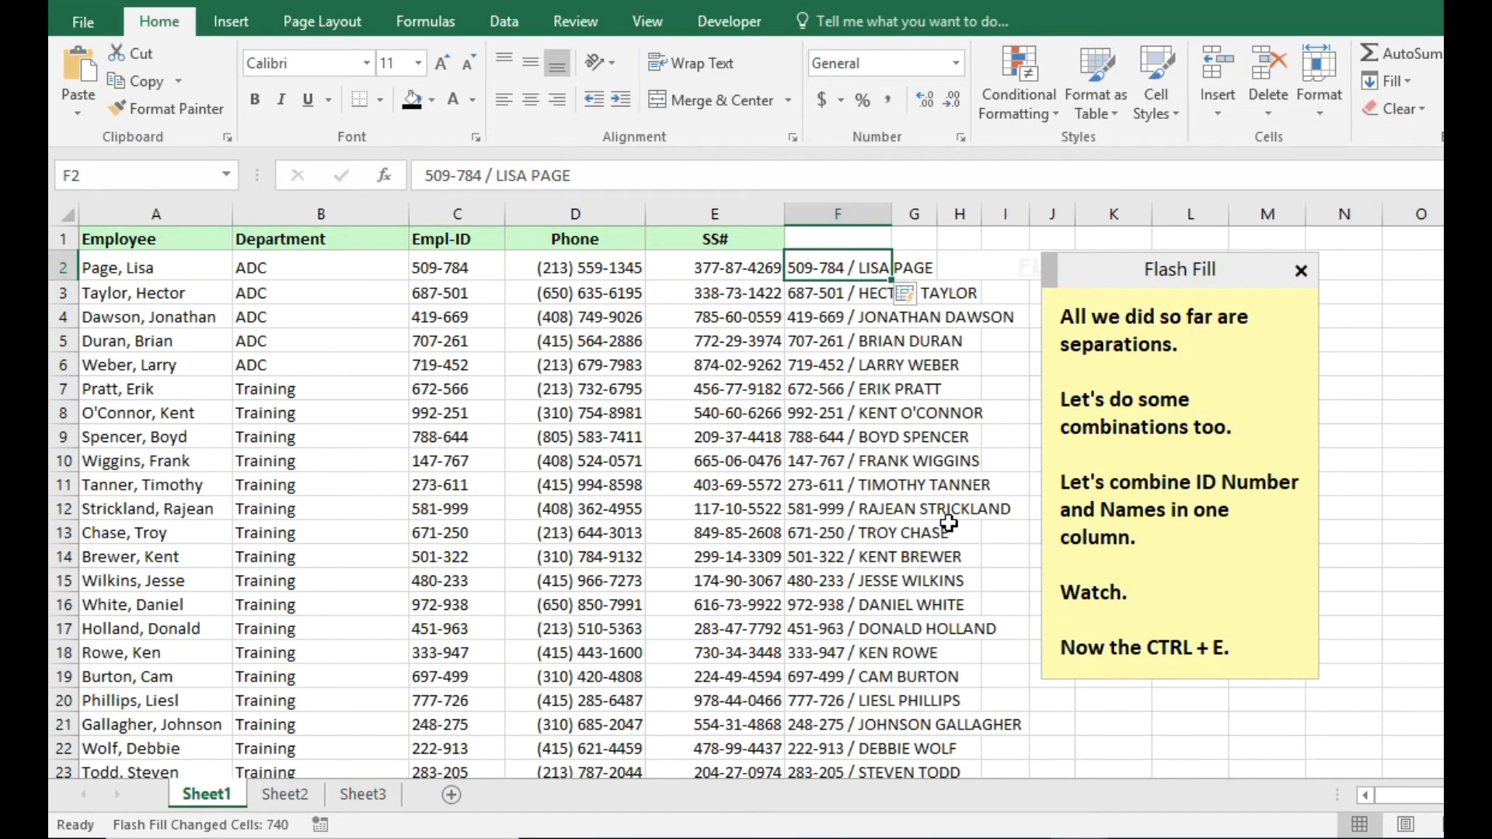
left_click(1271, 647)
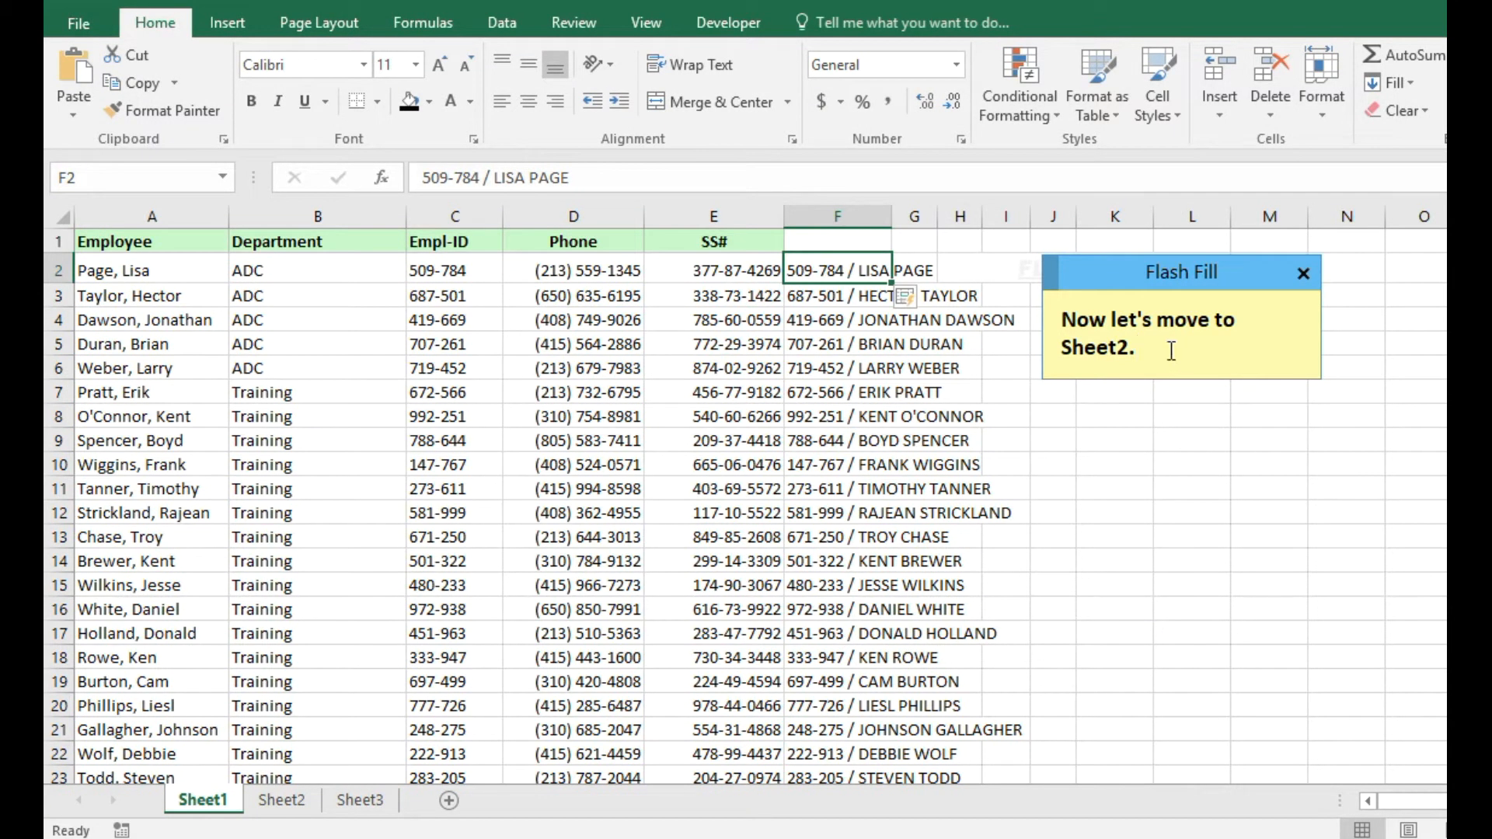
On Sheet2, type the first first name in B2 and Flash Fill the First Name column.
left_click(281, 801)
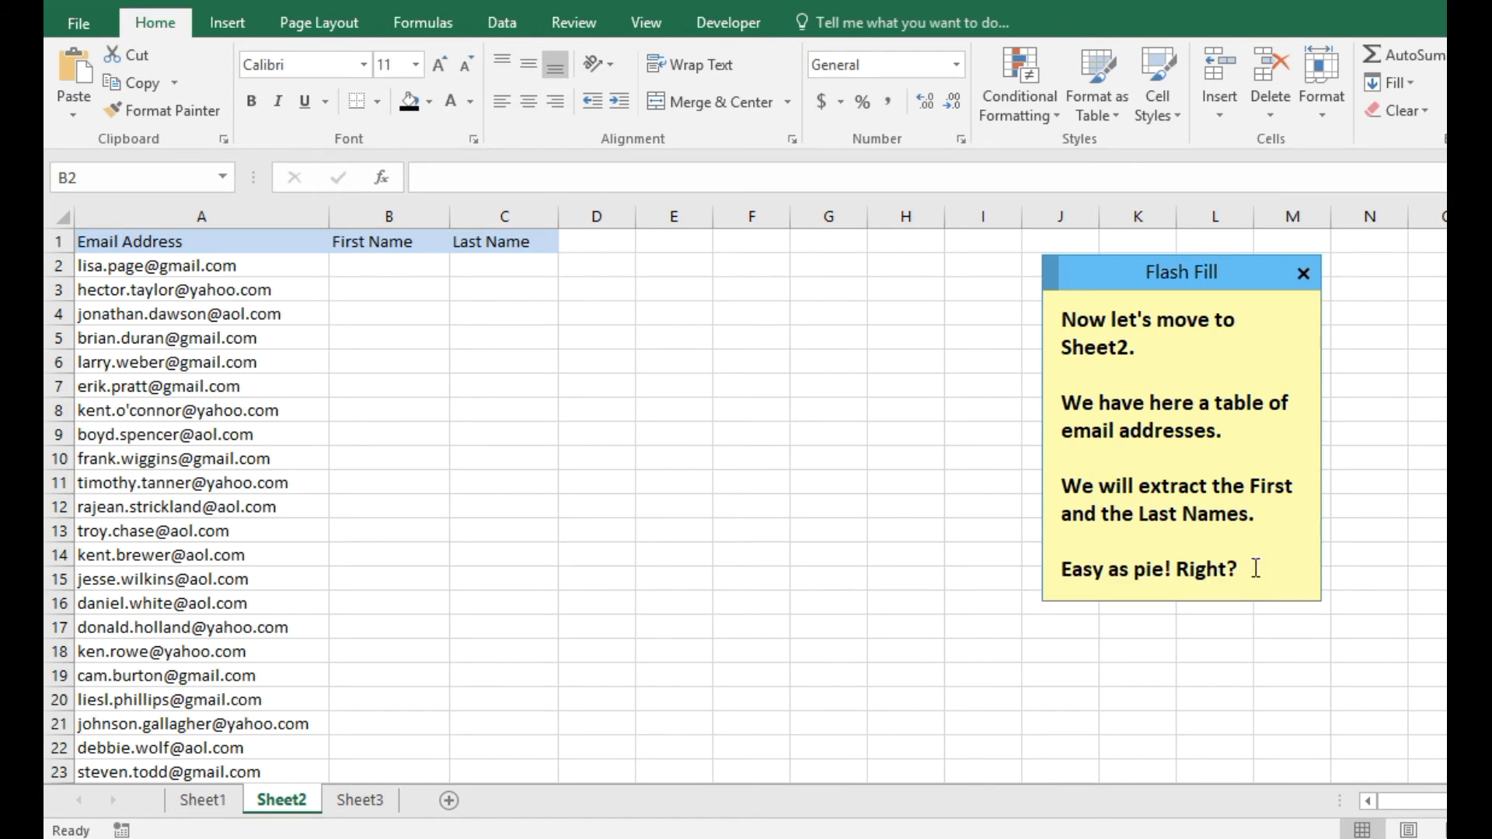
left_click(370, 259)
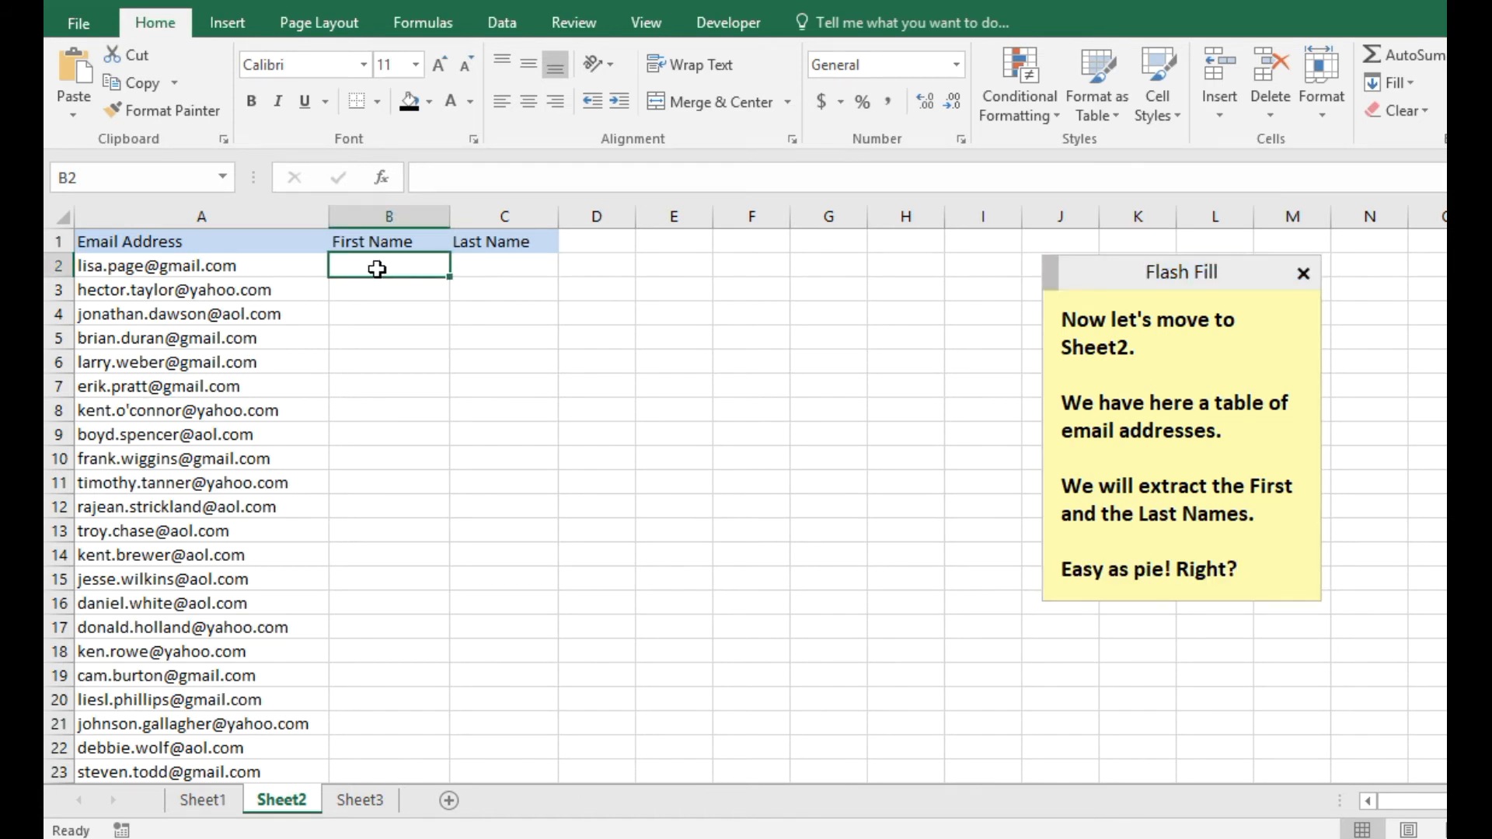
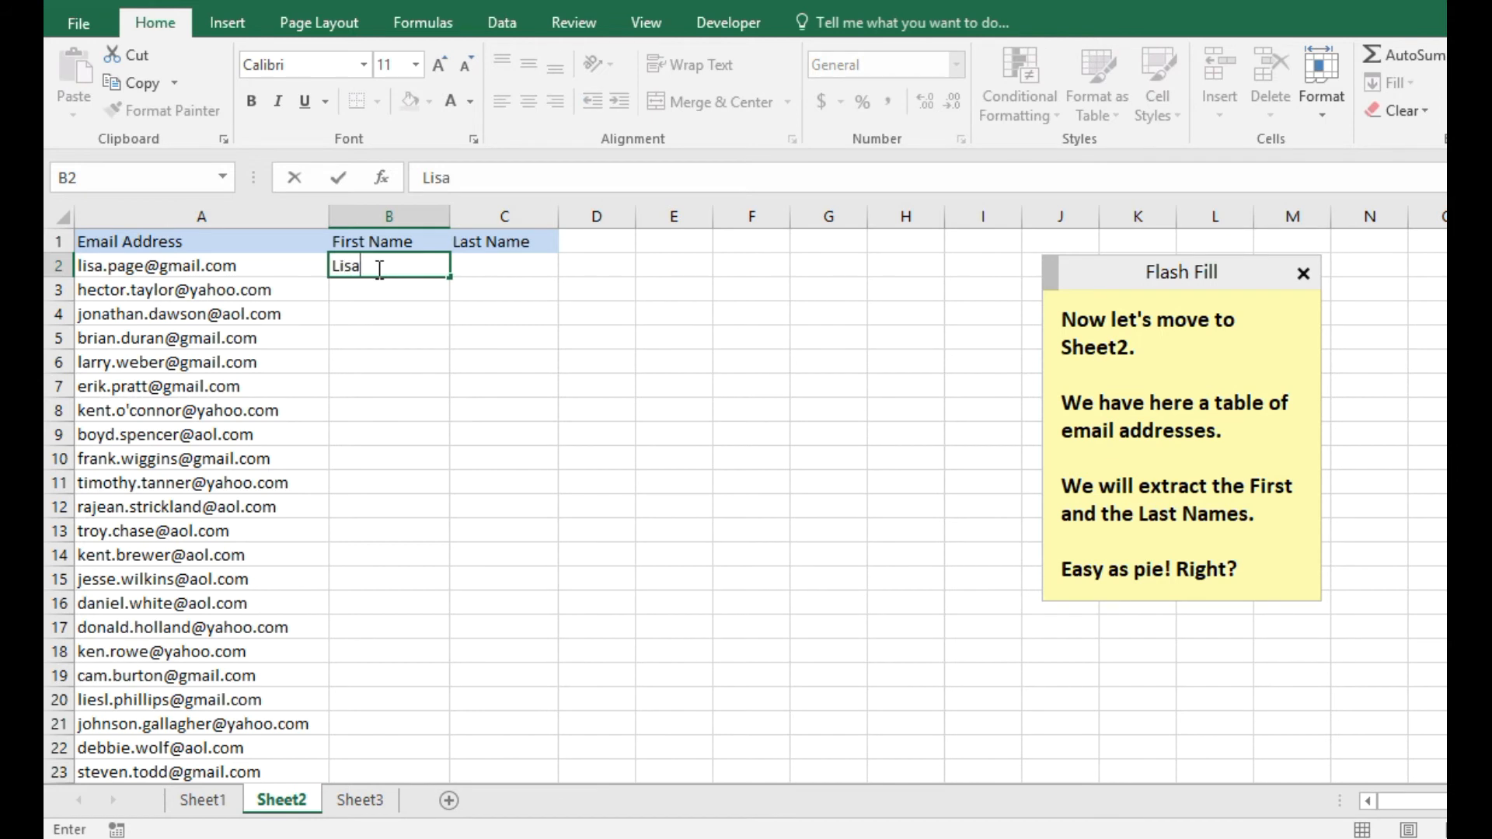
key("Return")
left_click(377, 268)
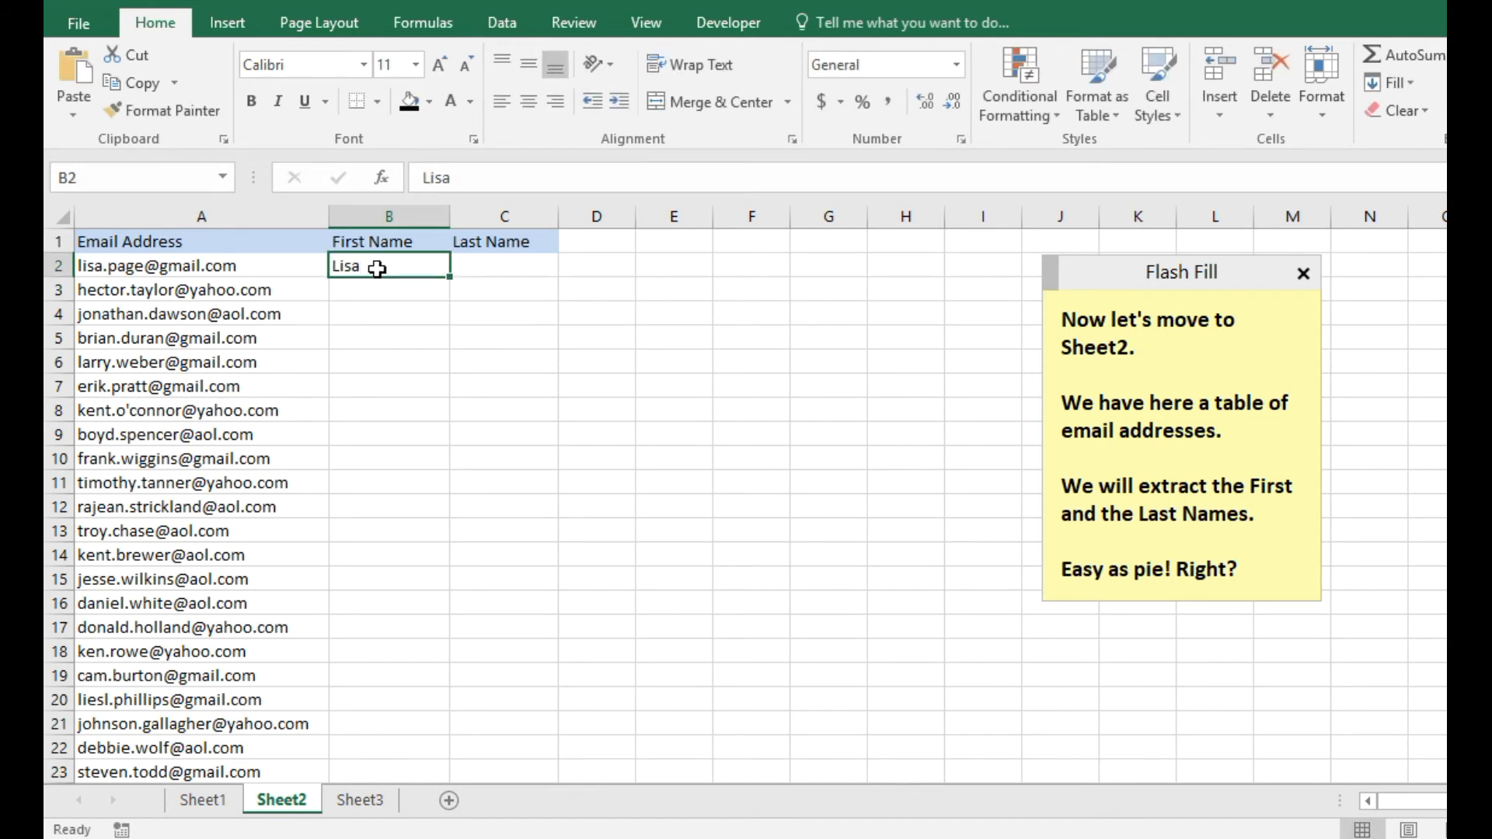
key("ctrl+e")
Type the first last name in C2, Flash Fill the Last Name column, and update the note.
left_click(495, 260)
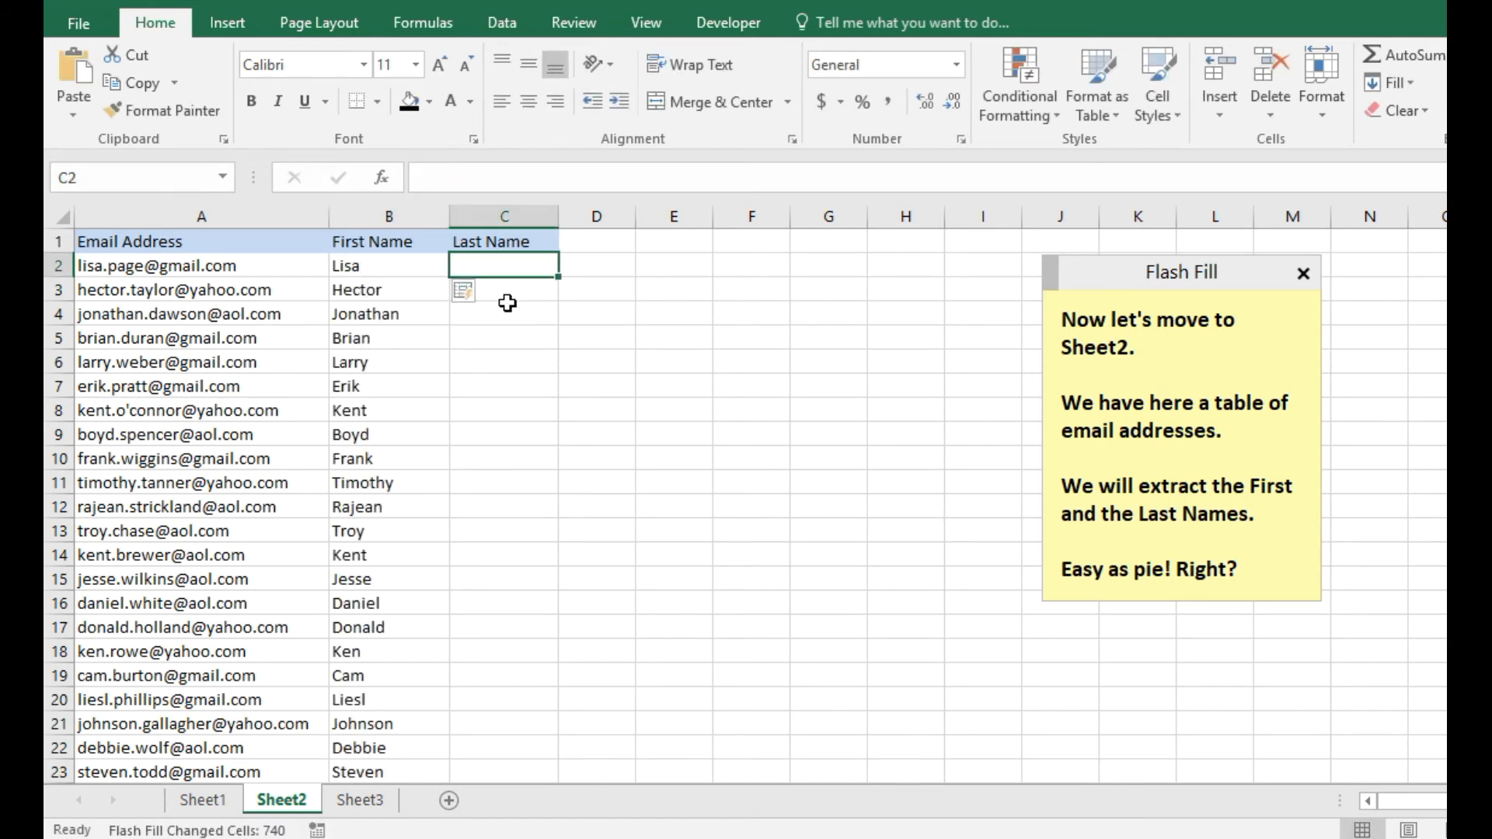
key("Return")
key("Up")
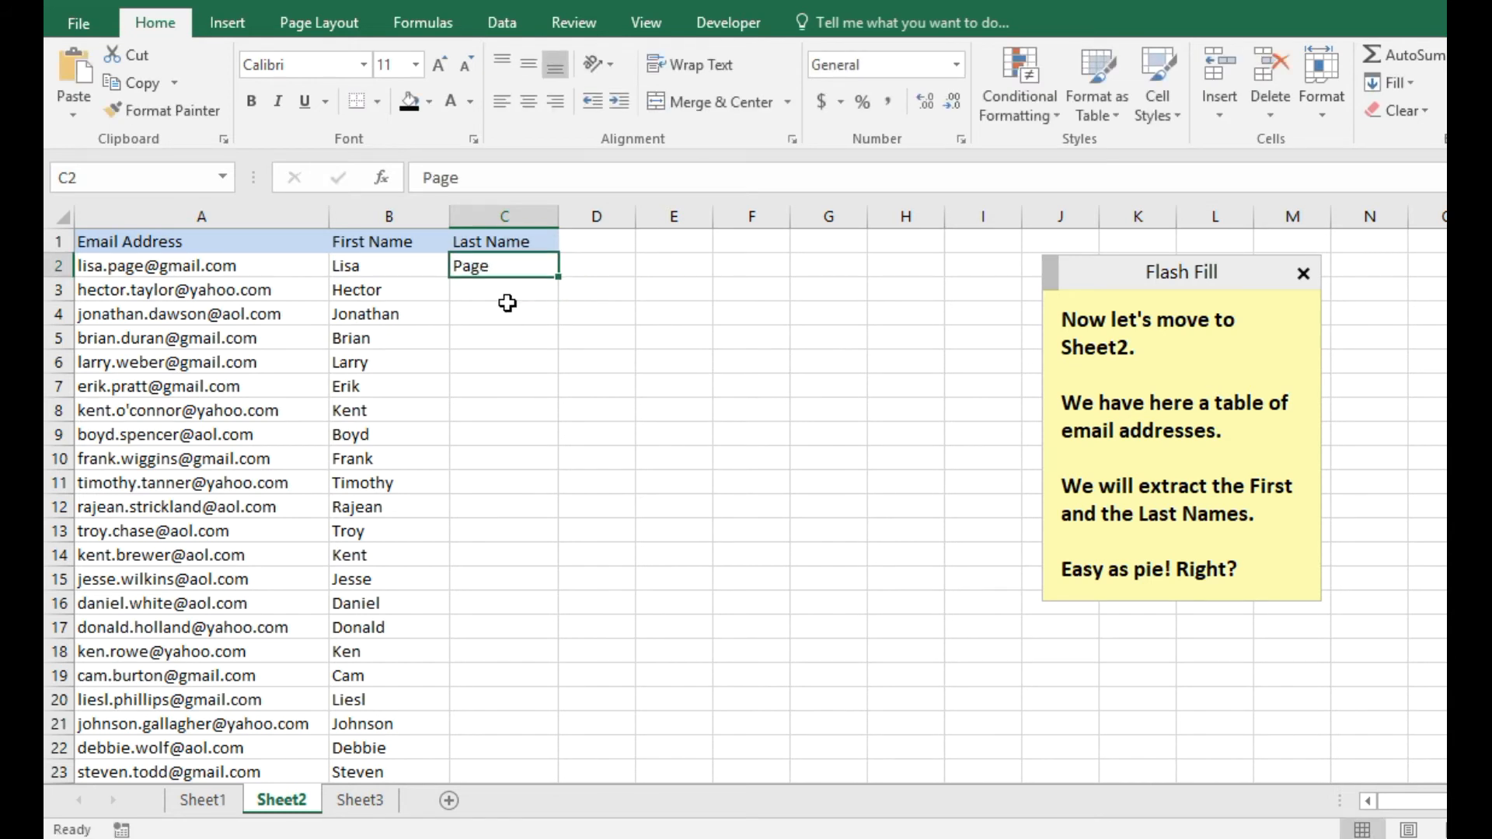
key("ctrl+e")
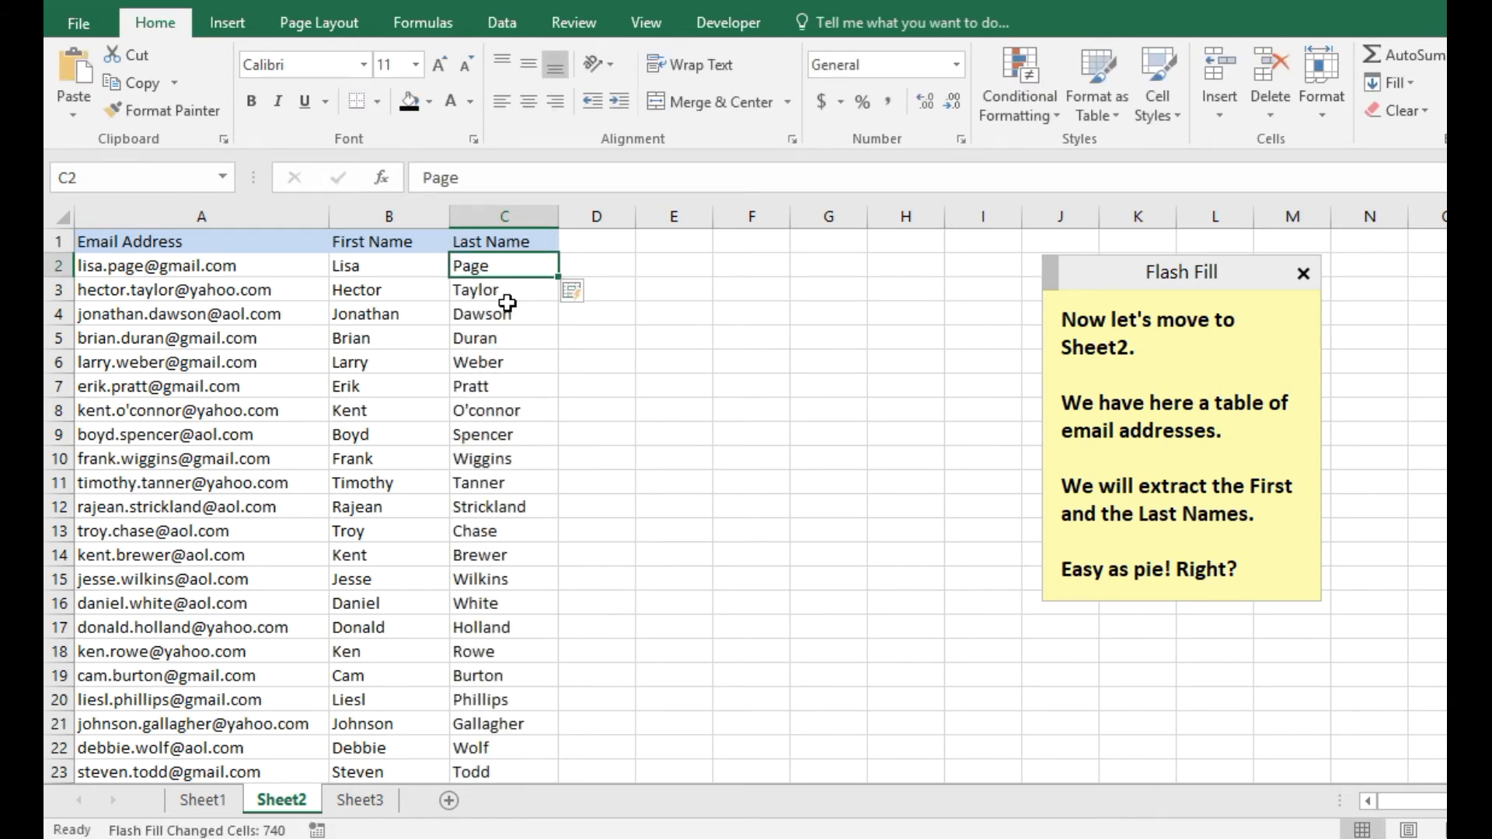
left_click(1276, 571)
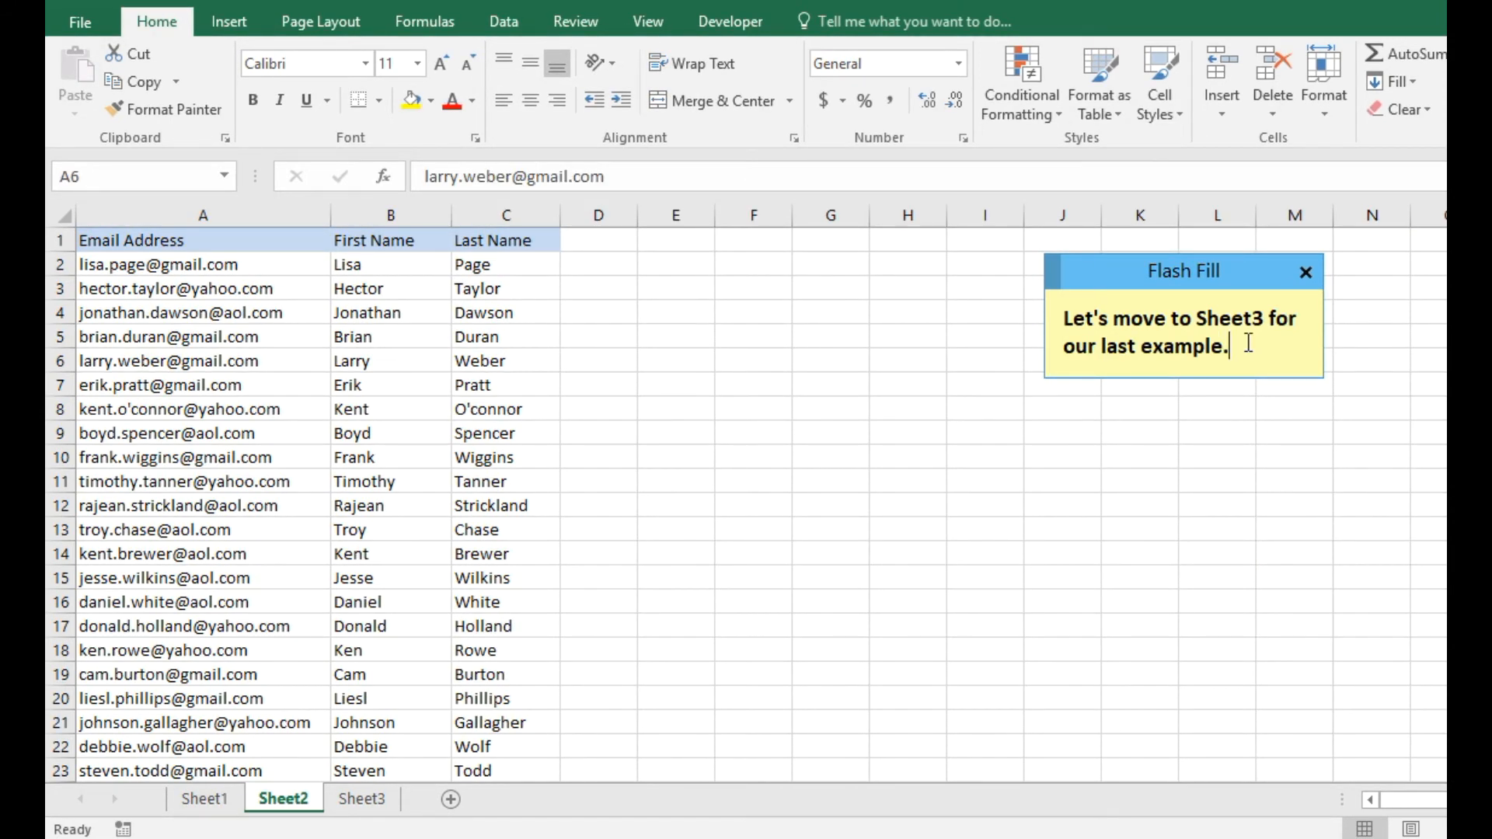
Switch to Sheet3 with its city, state and ZIP locations, and return to the Flash Fill note.
left_click(377, 804)
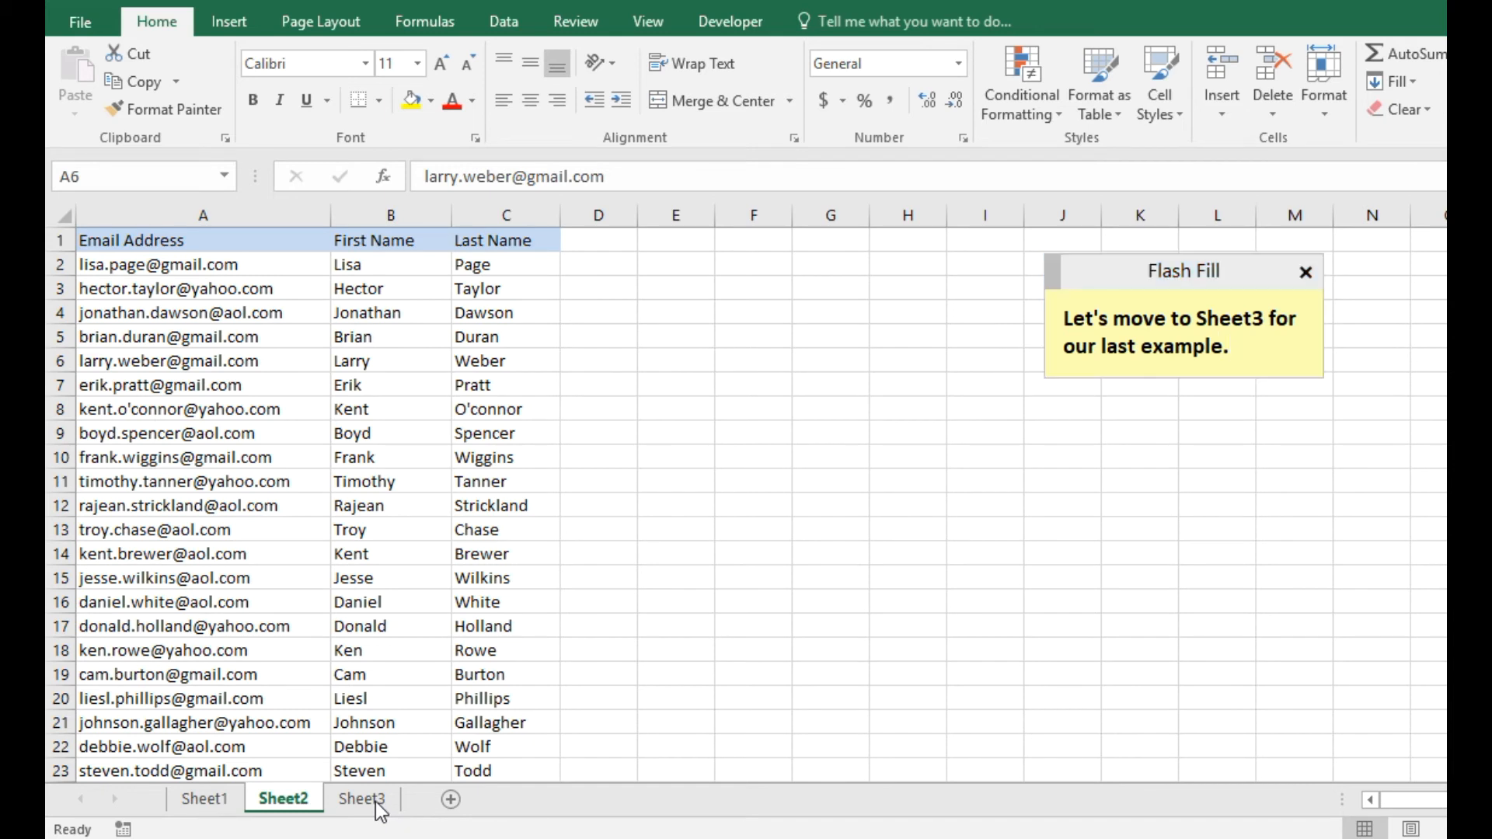
left_click(376, 803)
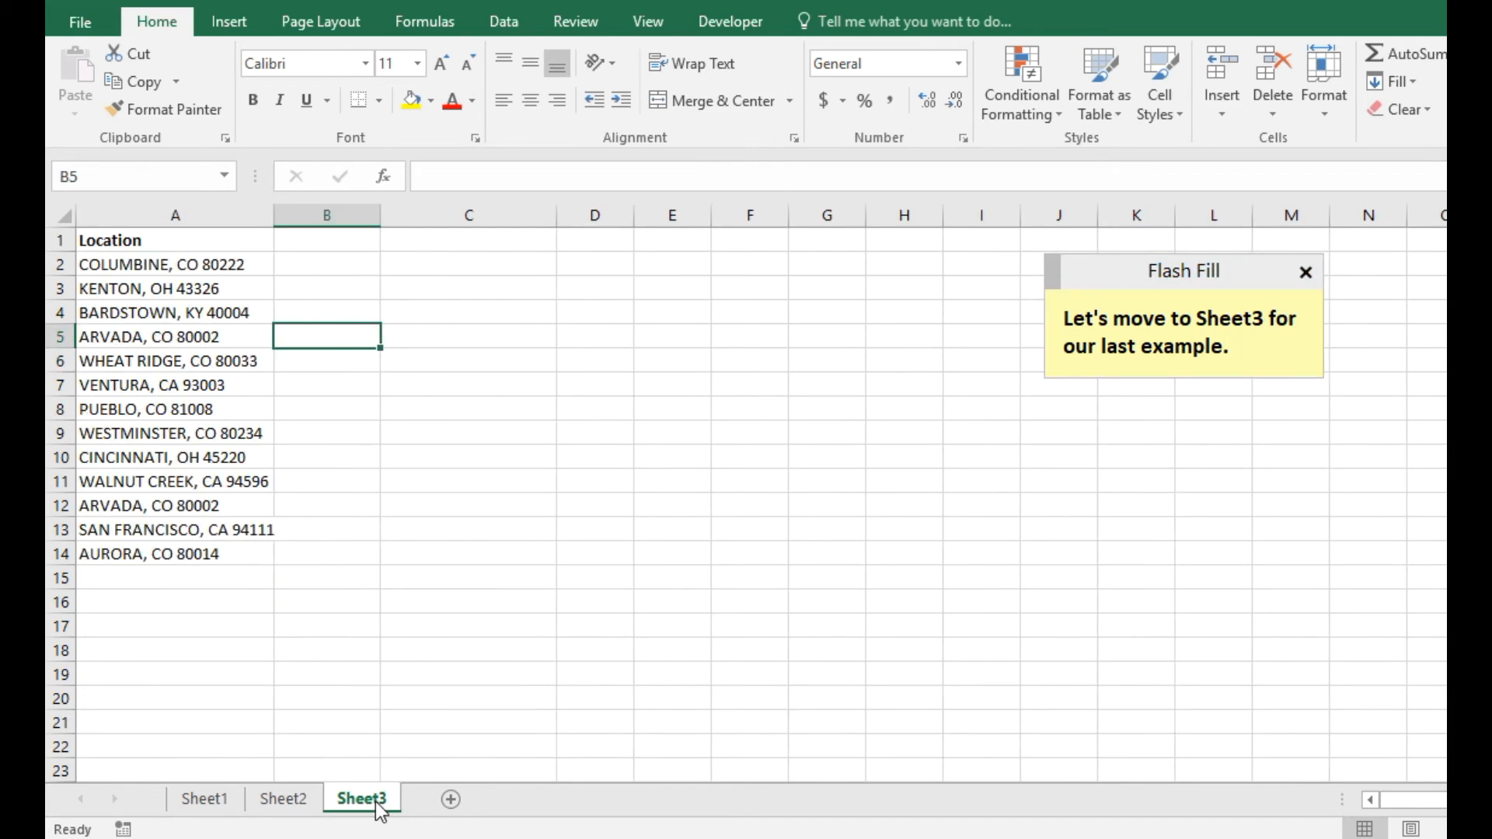
left_click(1263, 354)
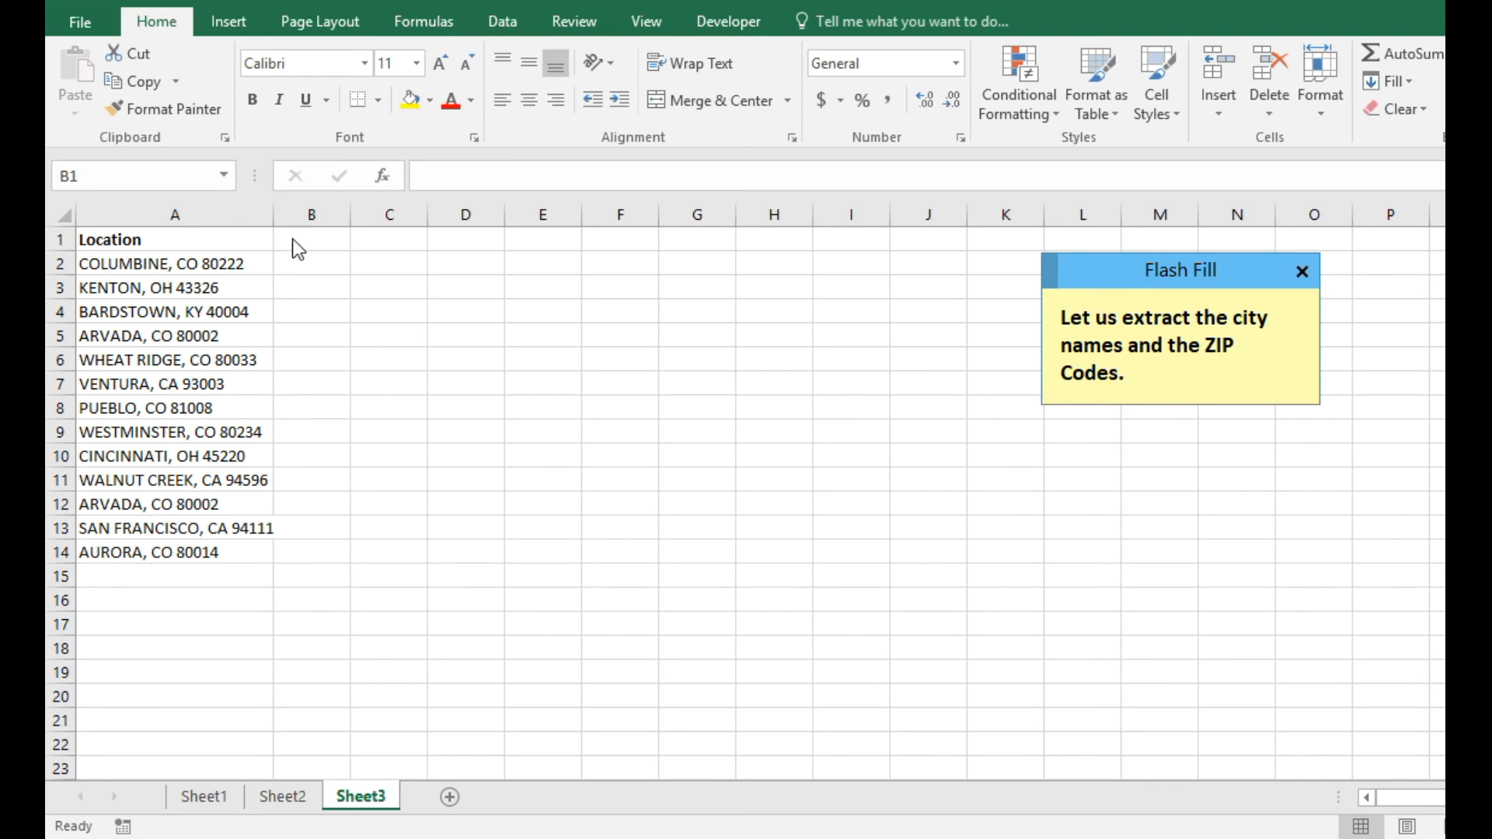
Add the headings City in B1 and ZIP in C1.
left_click(315, 238)
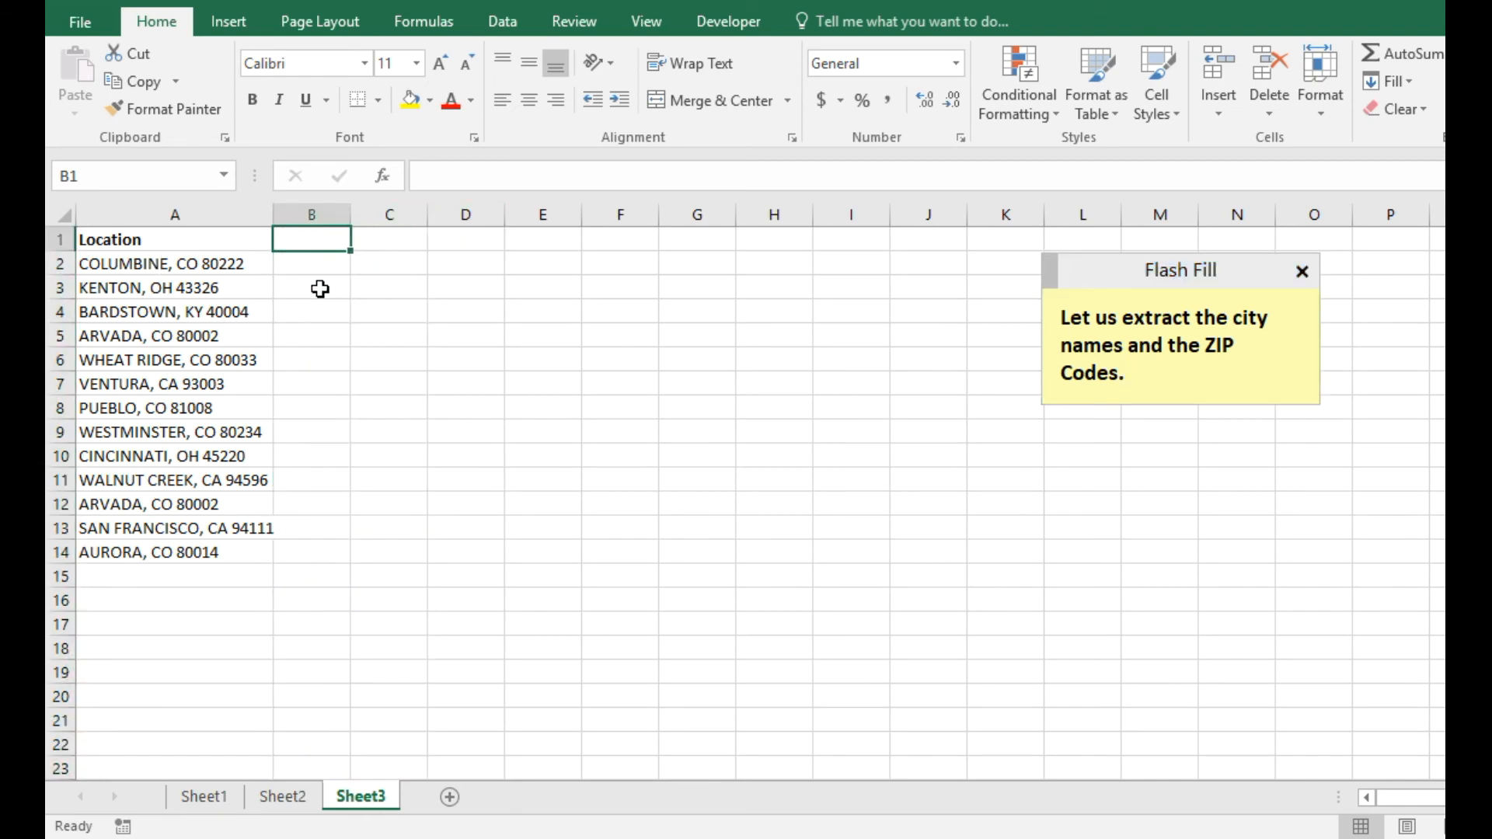
type("City")
key("Tab")
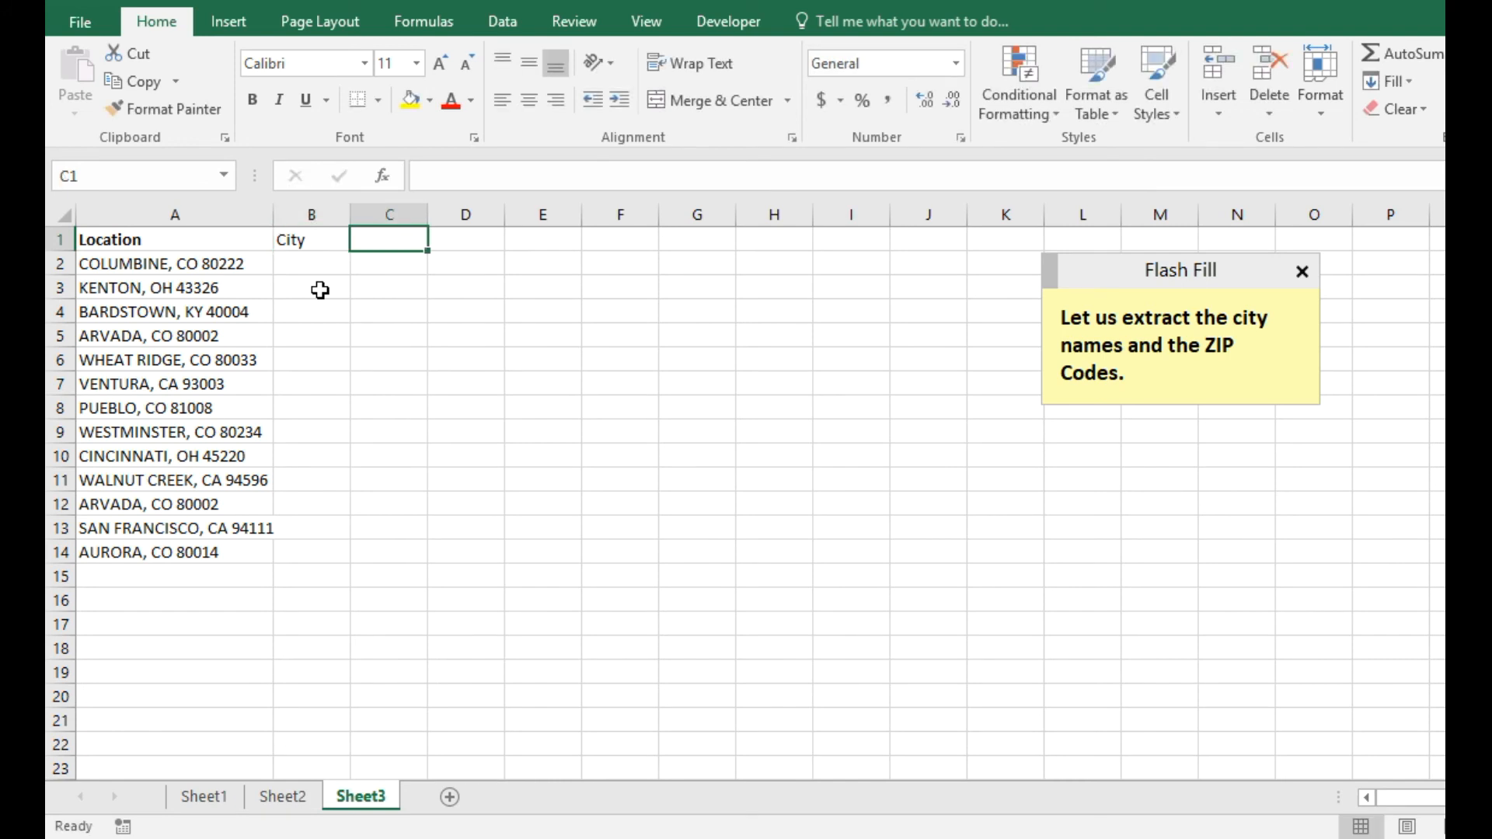
type("ZIP")
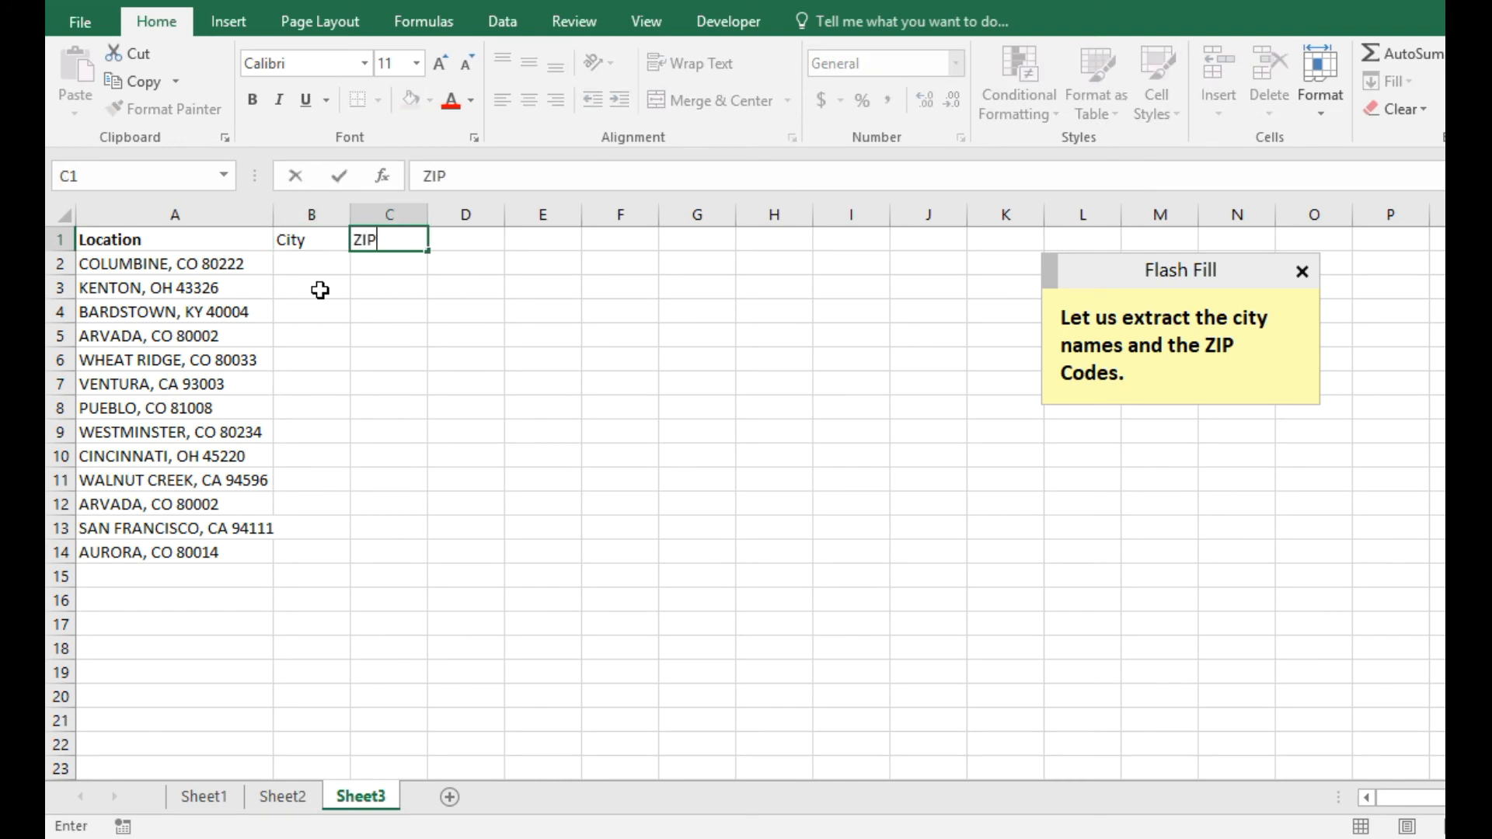
key("Return")
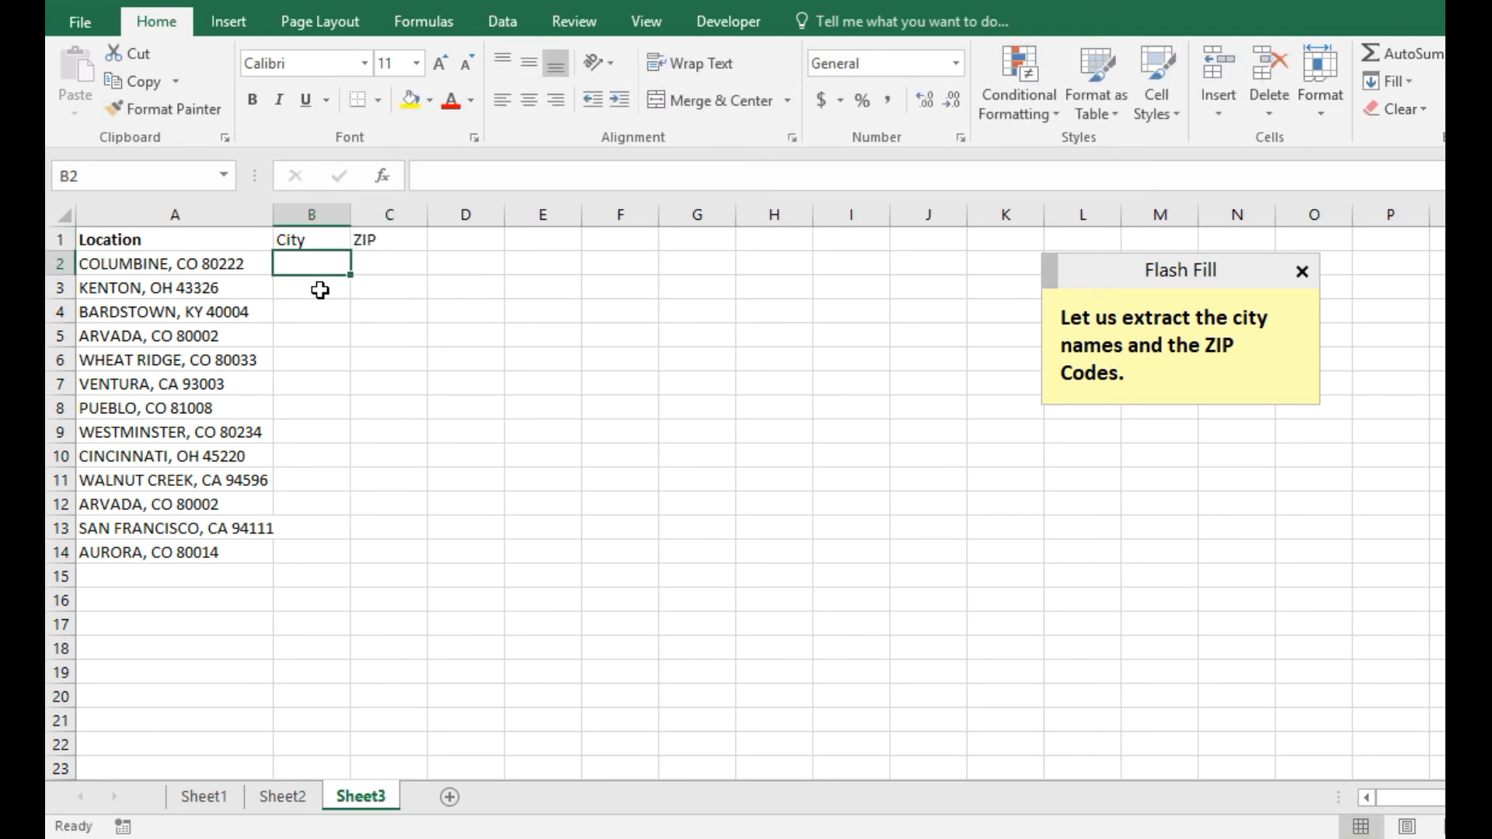
Enter Columbine in B2, Flash Fill the city names down column B, and autofit it.
type("Columbine")
key("Return")
key("Up")
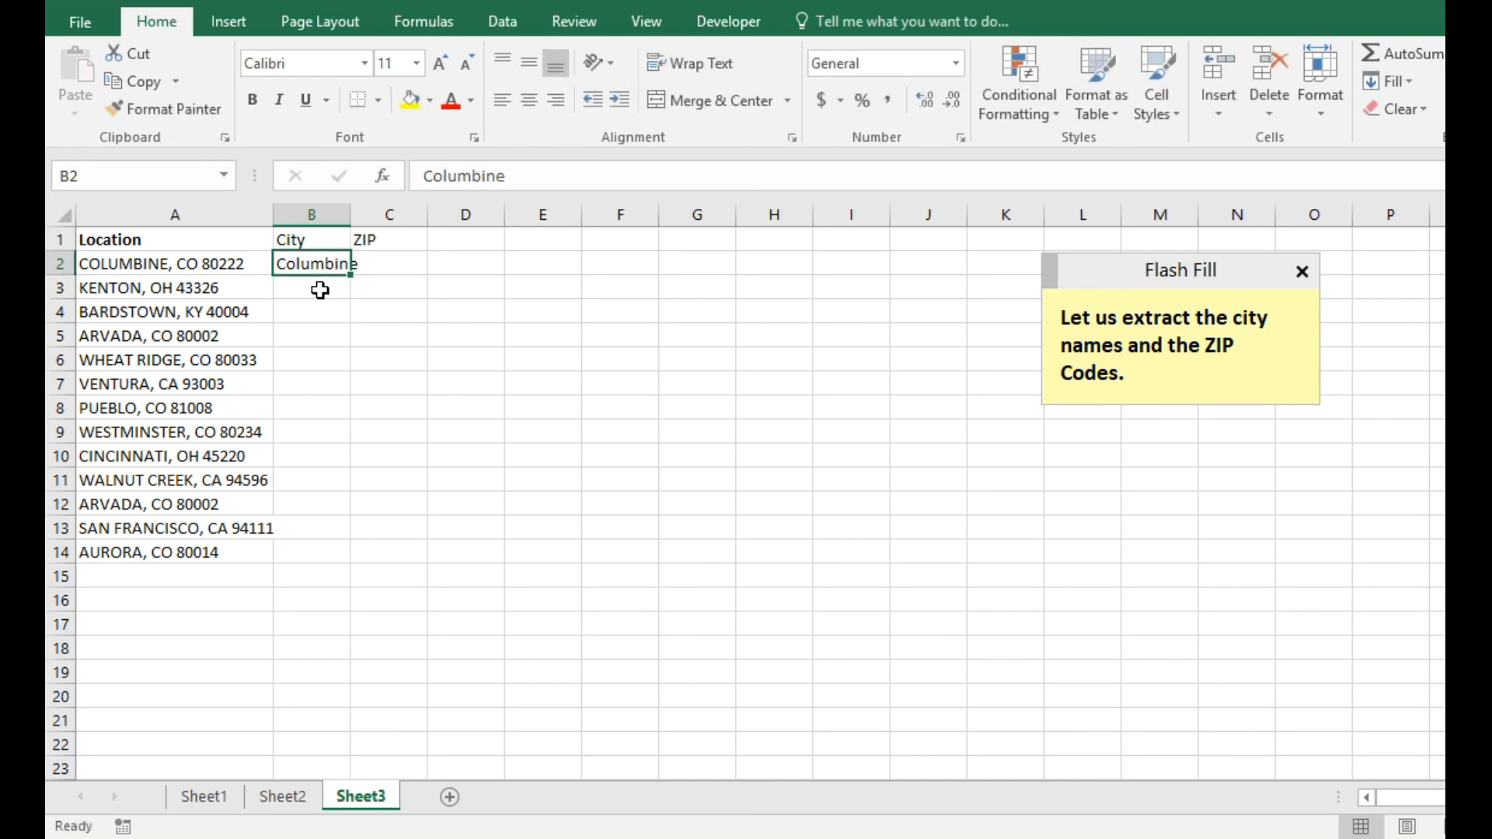
key("ctrl+e")
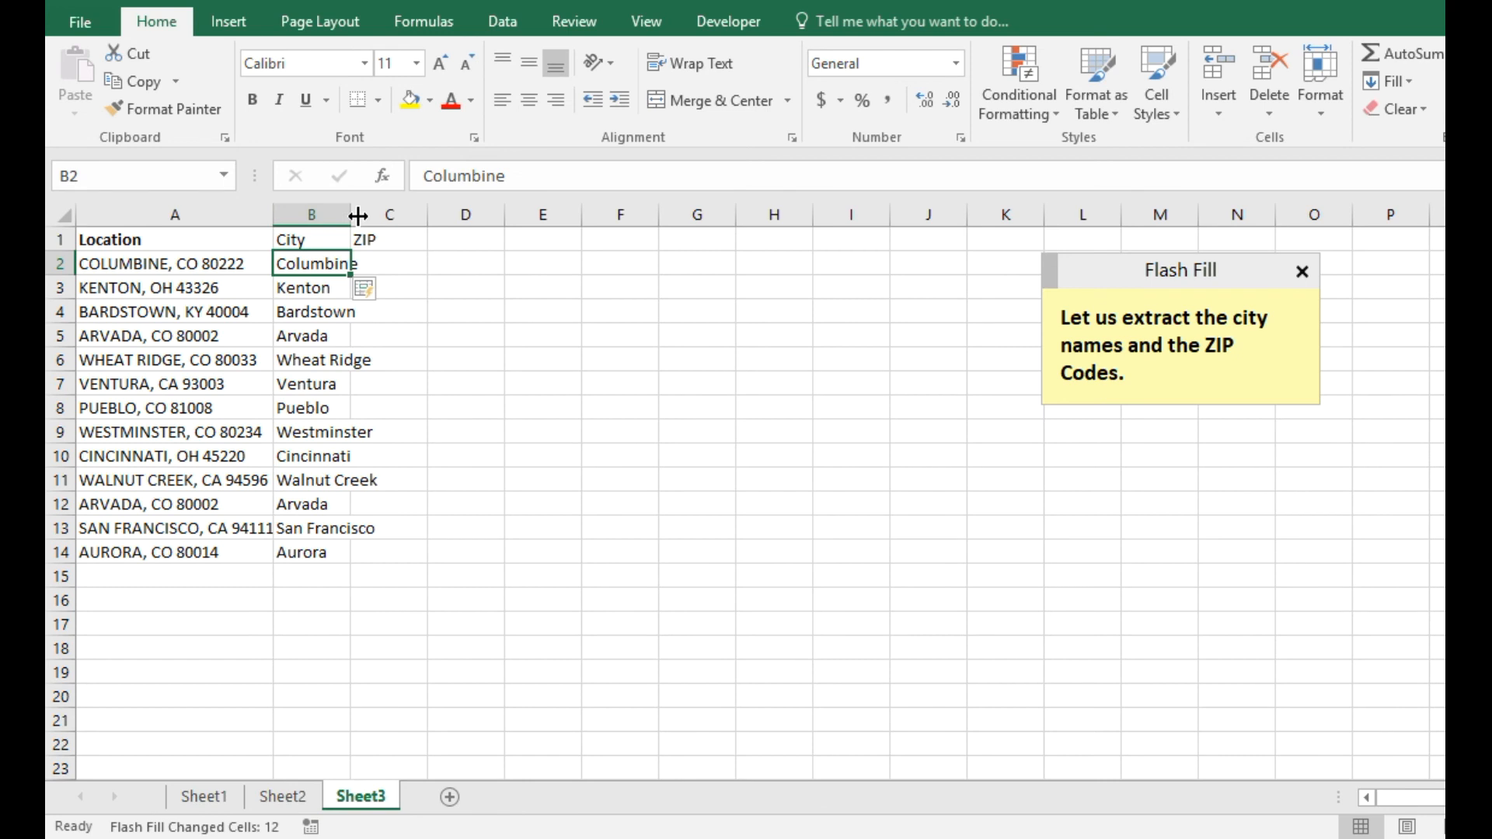
double_click(350, 215)
Enter 80222 in C2 and Flash Fill the ZIP codes down column C.
left_click(424, 260)
type("80222")
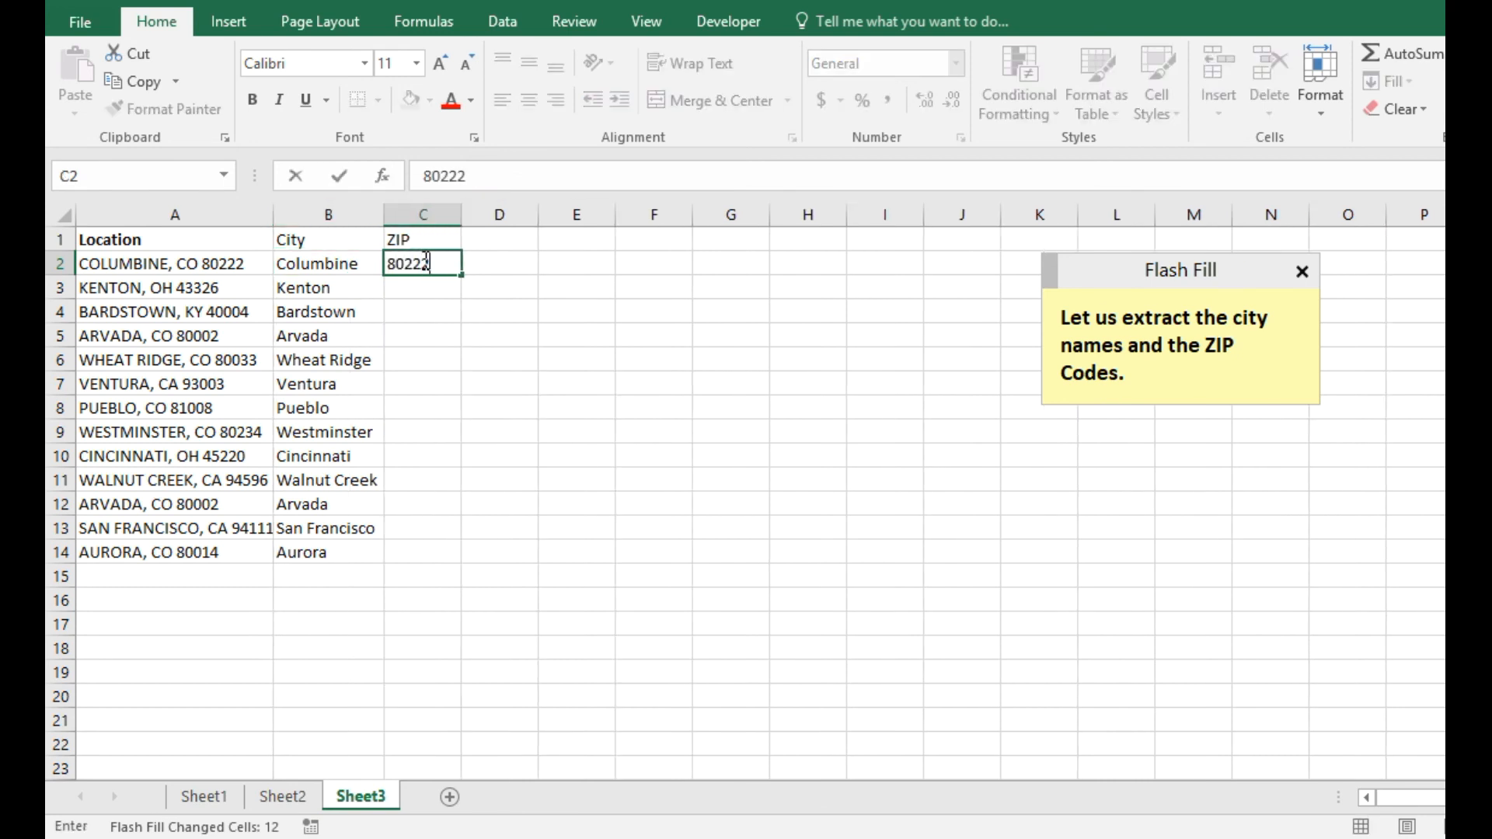
key("ctrl+Return")
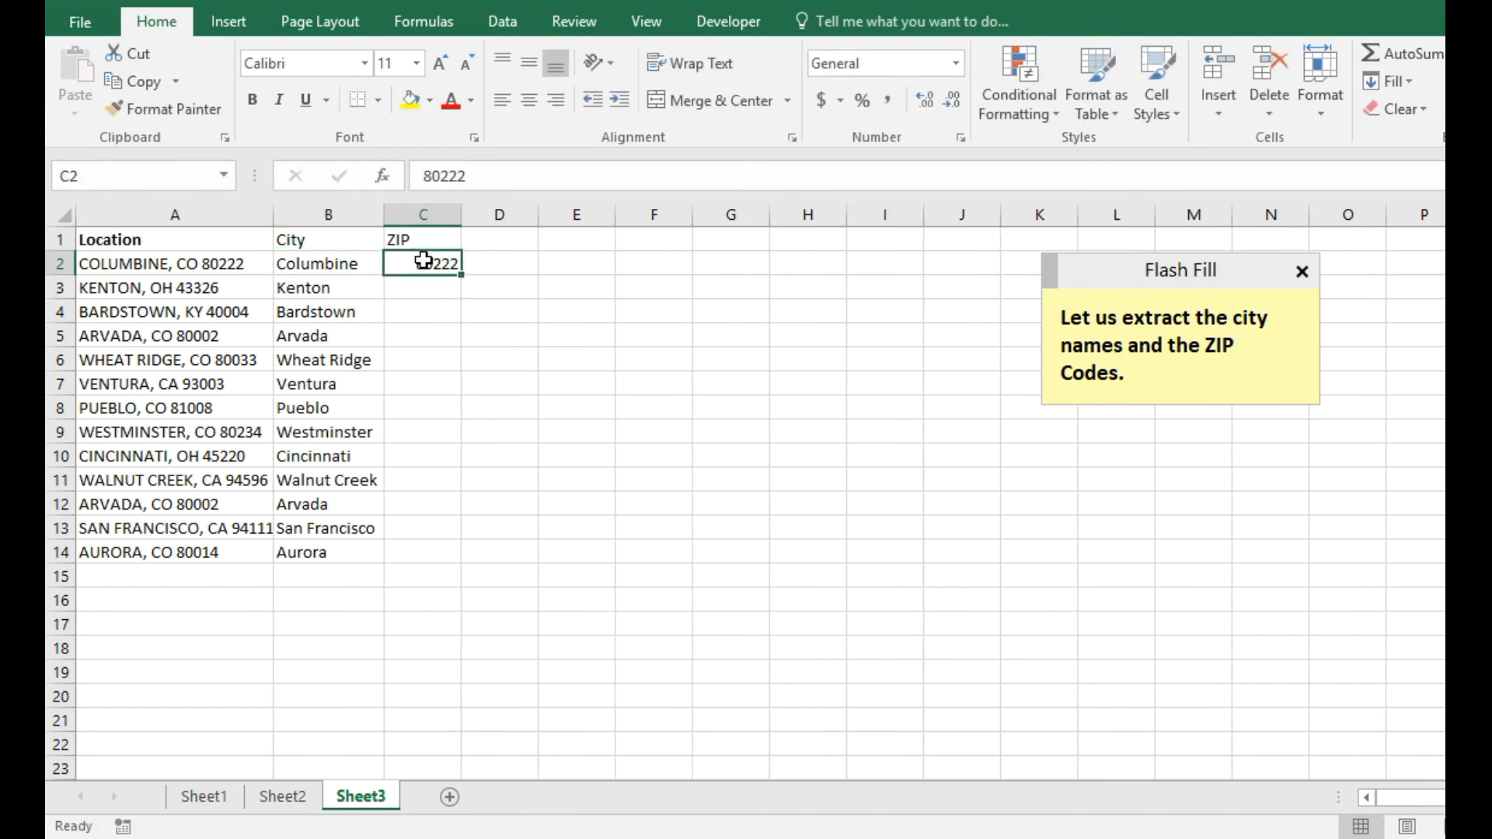
key("ctrl+e")
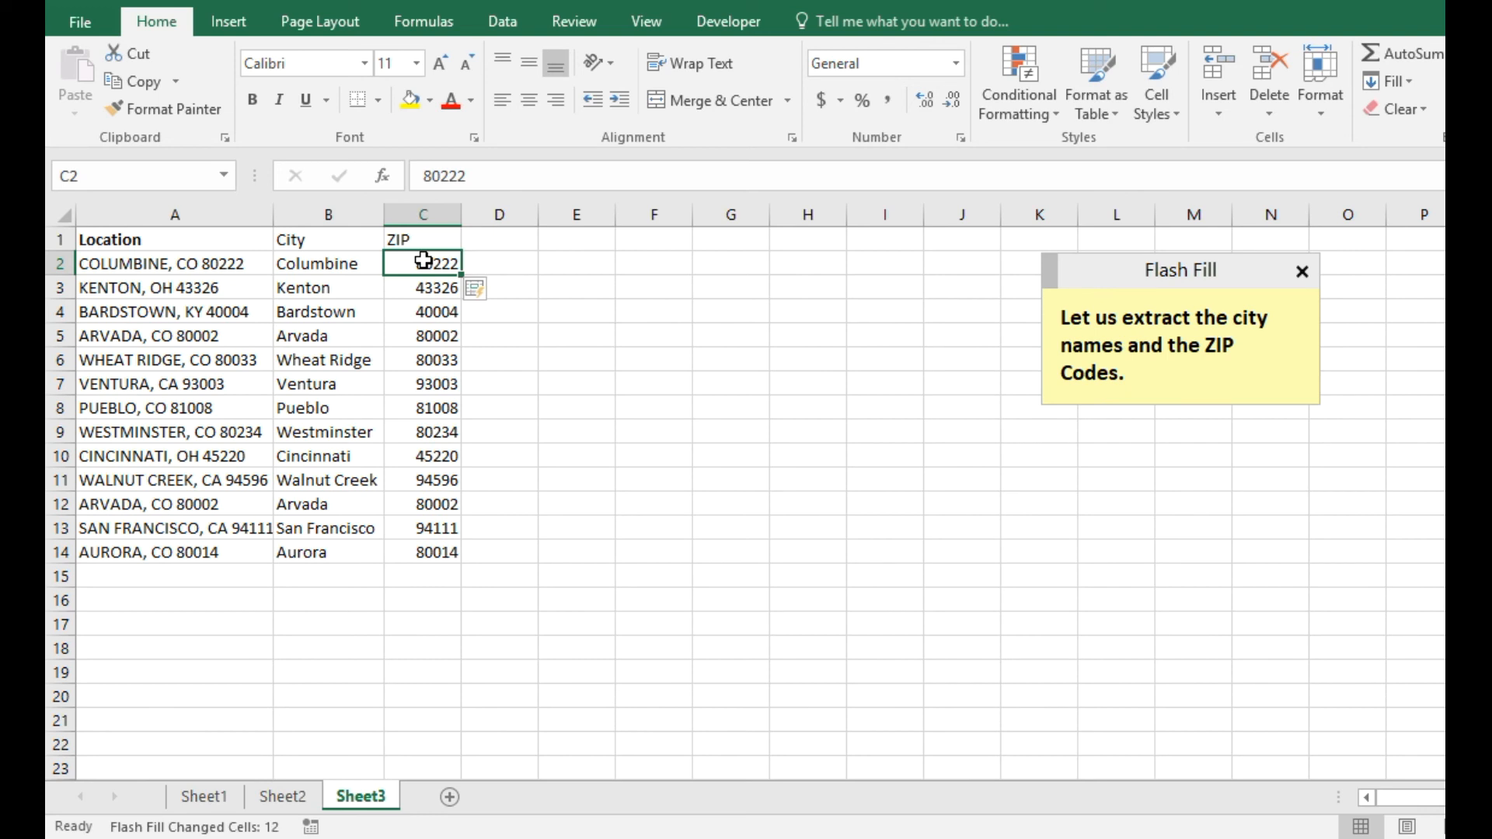
Add a new line reading "Done!" to the Flash Fill note.
left_click(1159, 373)
key("Return")
key("Return")
type("Done!")
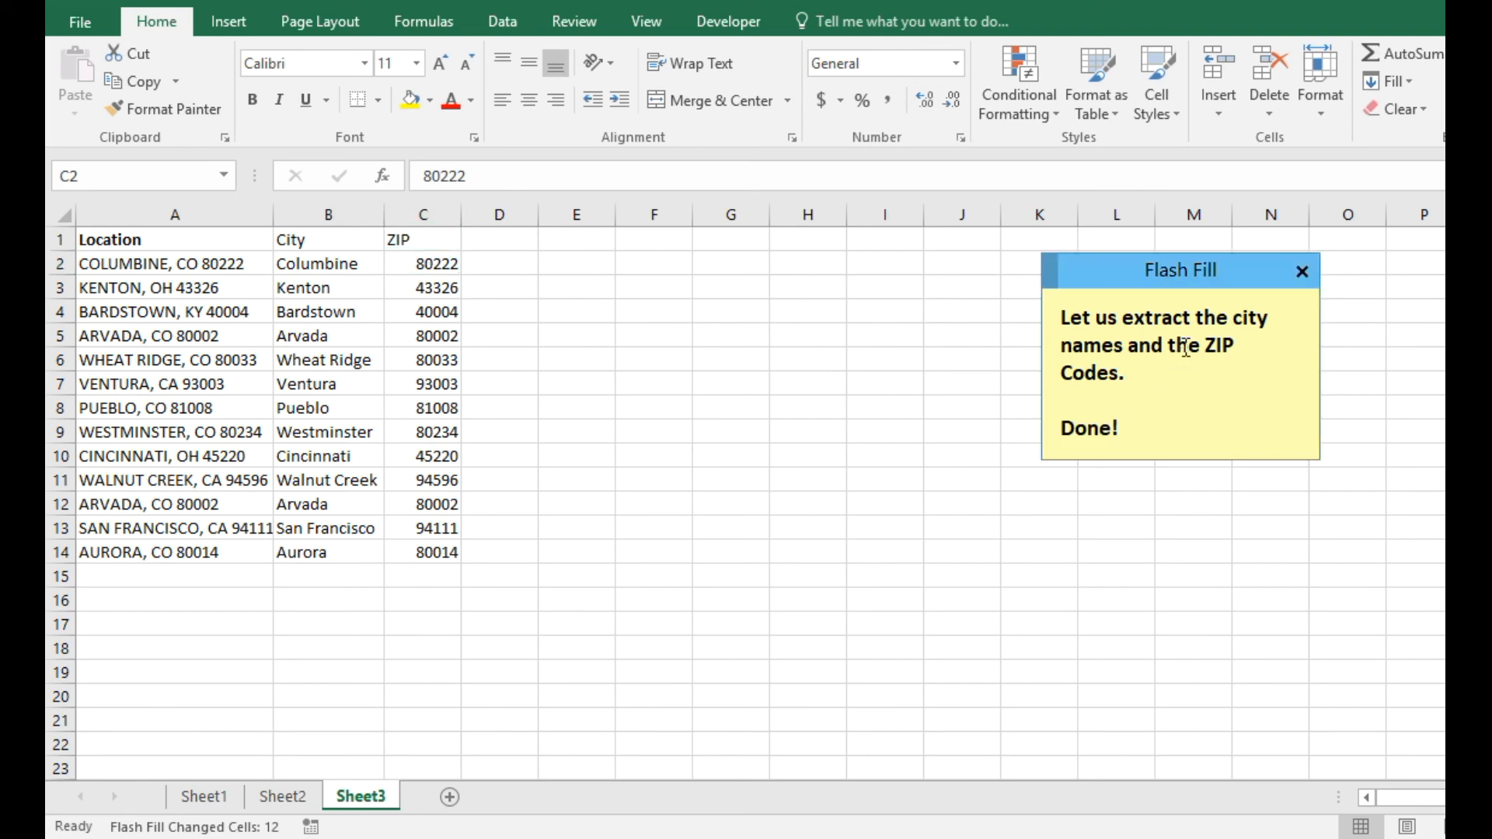